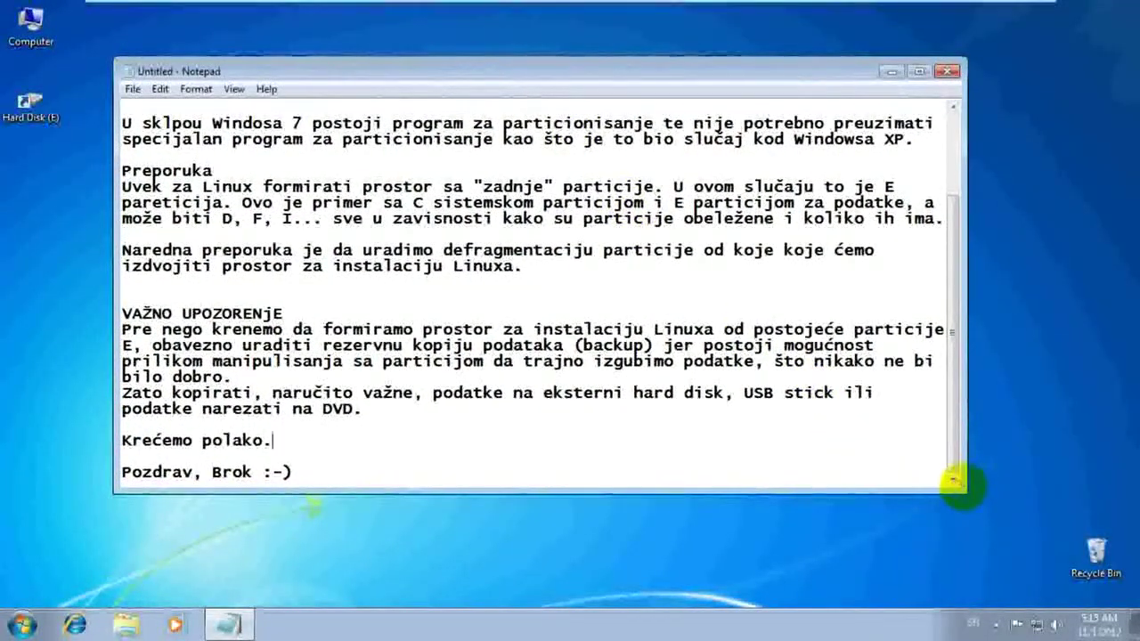
Step: Enlarge the Notepad window so more text fits and show the notes from their beginning
{"action": "left_click_drag", "start_coordinate": [953, 484], "coordinate": [995, 561]}
{"action": "scroll", "coordinate": [738, 407], "scroll_direction": "up", "scroll_amount": 1}
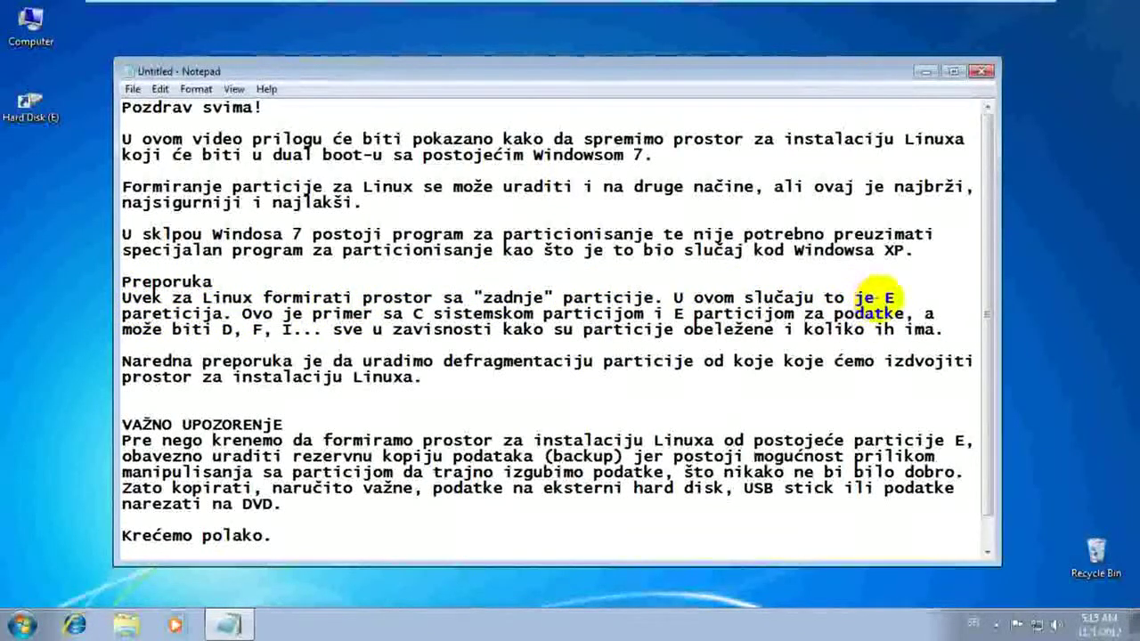
{"action": "right_click", "coordinate": [889, 297]}
{"action": "left_click", "coordinate": [862, 283]}
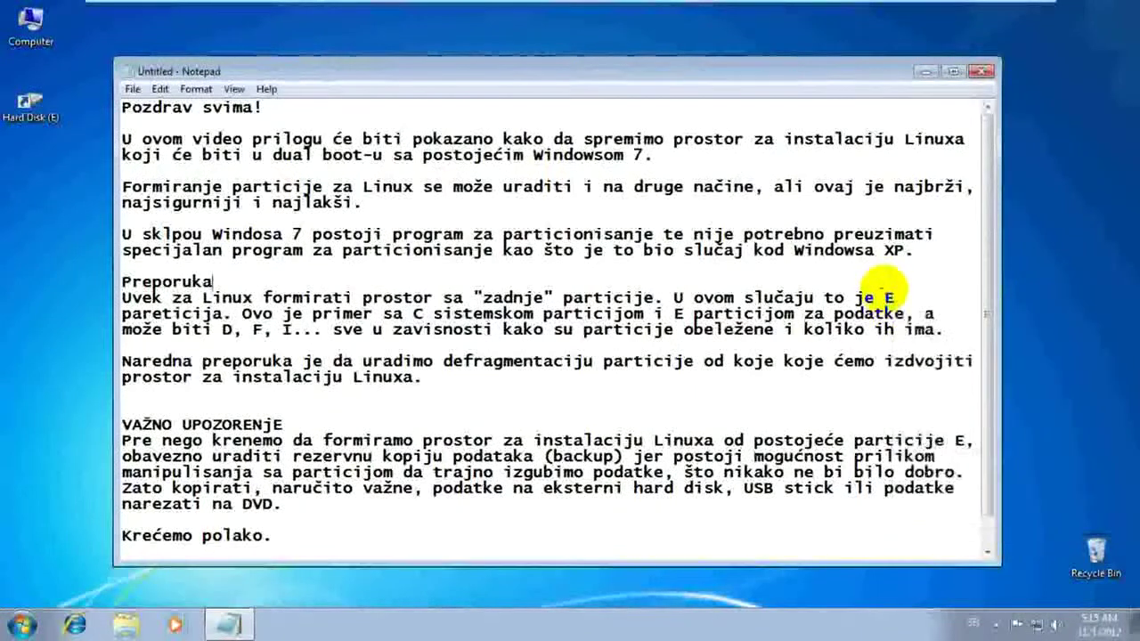
Step: Open the Computer window to look over the hard disk drives, pick Hard Disk (E:), and close the window
{"action": "double_click", "coordinate": [31, 25]}
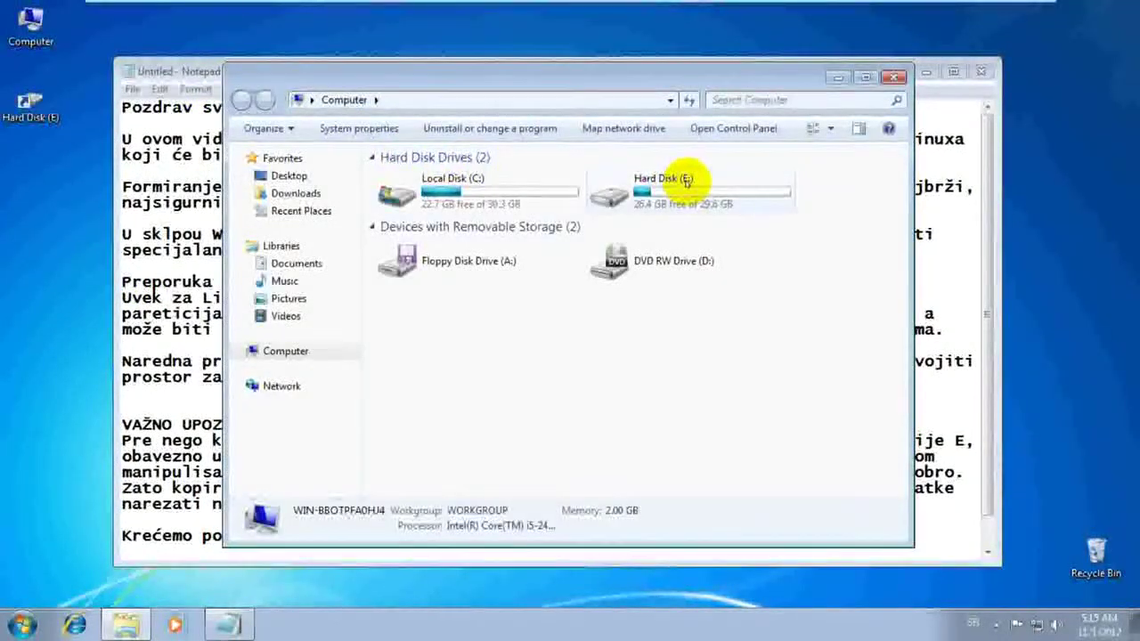
{"action": "left_click", "coordinate": [686, 182]}
{"action": "left_click", "coordinate": [891, 78]}
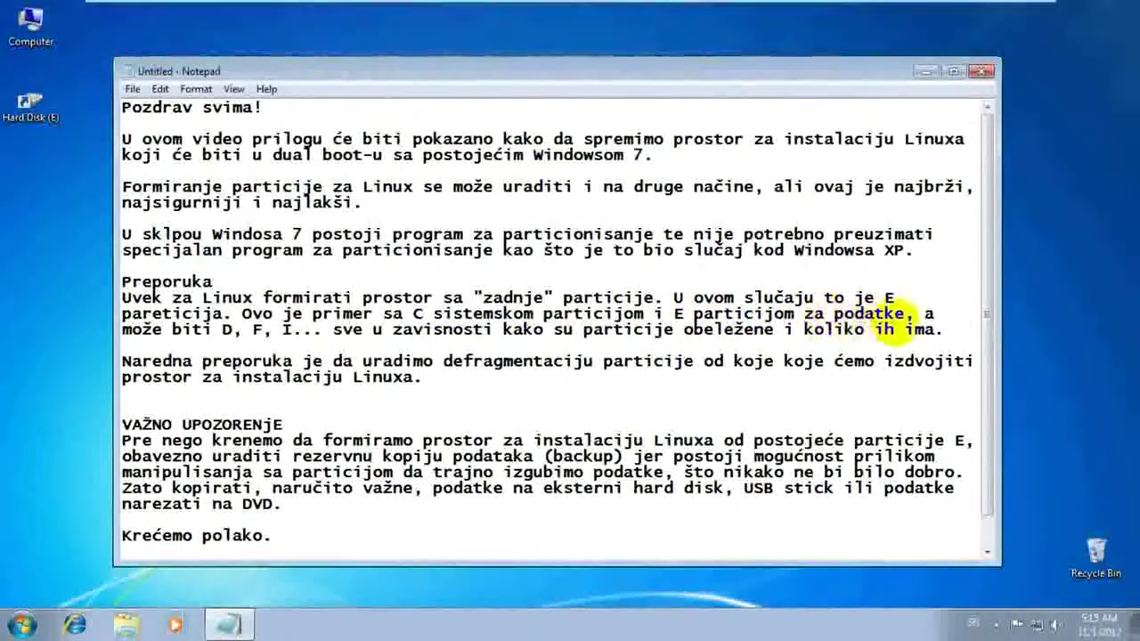
Step: View the folders stored on Hard Disk (E:) through Computer and close the window
{"action": "double_click", "coordinate": [29, 29]}
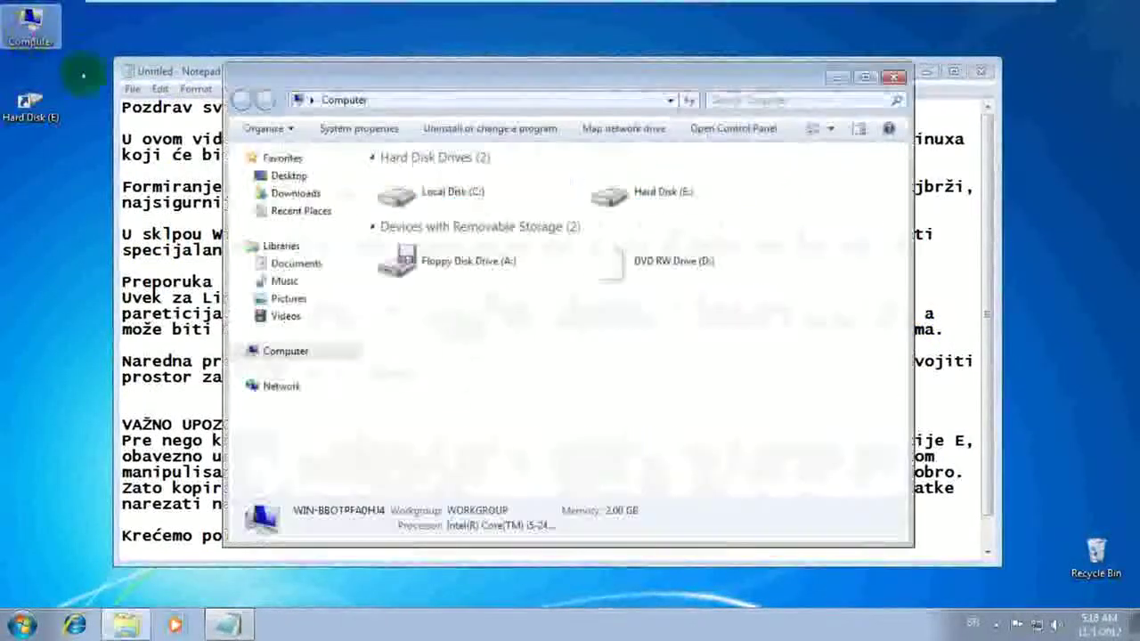
{"action": "double_click", "coordinate": [614, 187]}
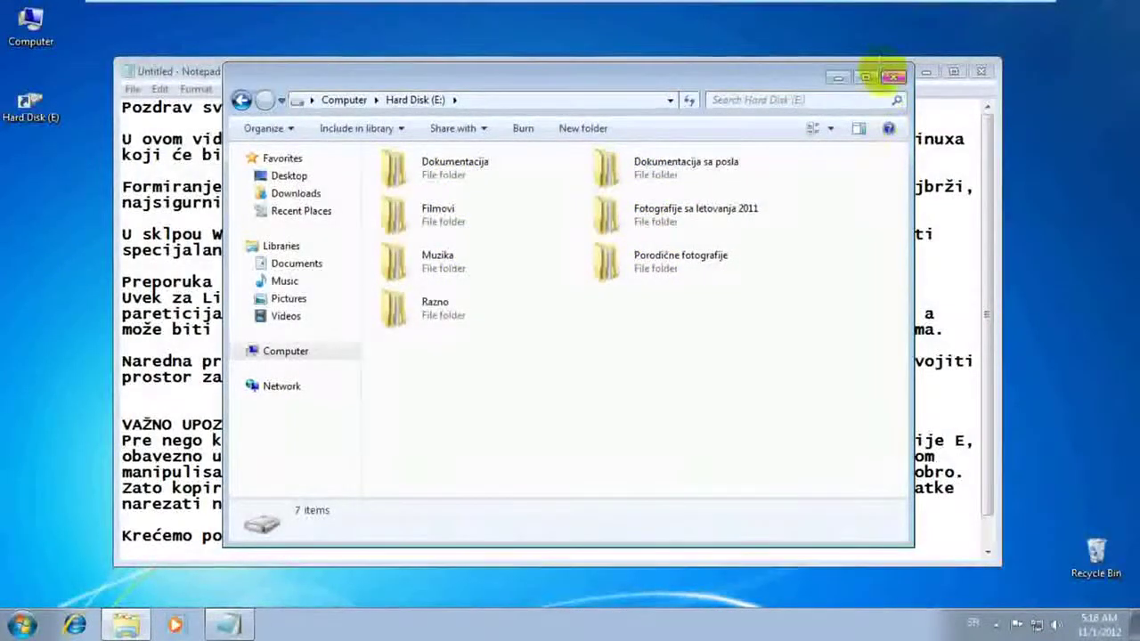
{"action": "left_click", "coordinate": [891, 75]}
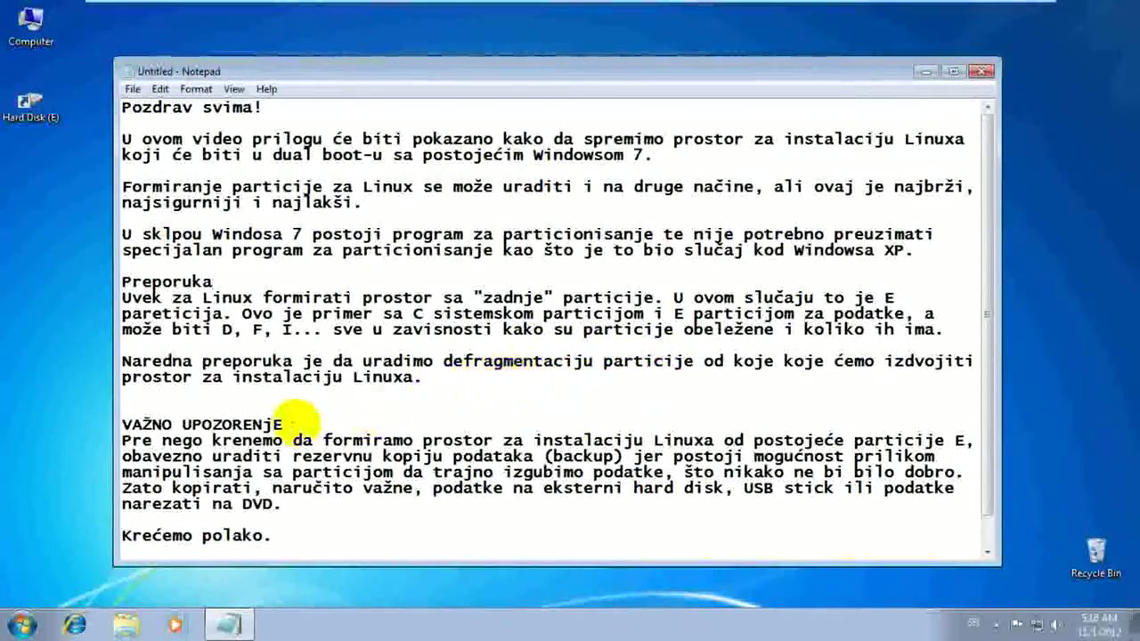
Step: Read the backup warning in the notes, highlighting its "VAŽNO UPOZORENjE" heading and the phrase "da trajno izgubimo podatke"
{"action": "scroll", "coordinate": [323, 414], "scroll_direction": "down", "scroll_amount": 1}
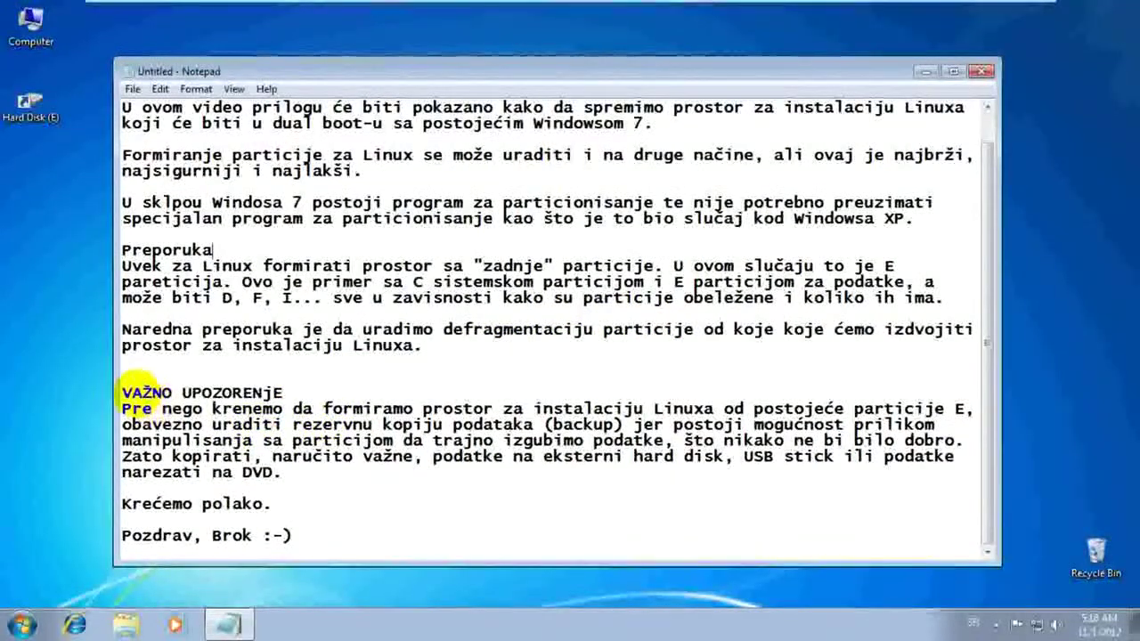
{"action": "left_click_drag", "start_coordinate": [120, 392], "coordinate": [288, 391]}
{"action": "left_click", "coordinate": [297, 392]}
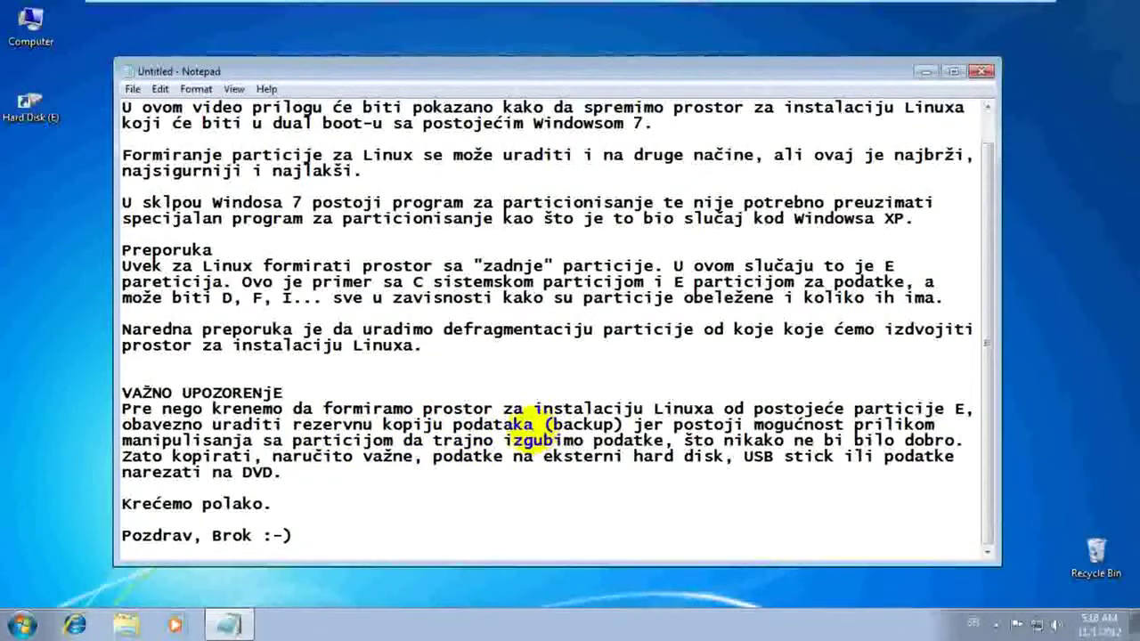
{"action": "mouse_move", "coordinate": [492, 426]}
{"action": "left_mouse_down"}
{"action": "mouse_move", "coordinate": [317, 425]}
{"action": "mouse_move", "coordinate": [515, 419]}
{"action": "mouse_move", "coordinate": [301, 412]}
{"action": "mouse_move", "coordinate": [526, 418]}
{"action": "mouse_move", "coordinate": [458, 407]}
{"action": "mouse_move", "coordinate": [308, 408]}
{"action": "mouse_move", "coordinate": [301, 418]}
{"action": "mouse_move", "coordinate": [492, 422]}
{"action": "left_mouse_up"}
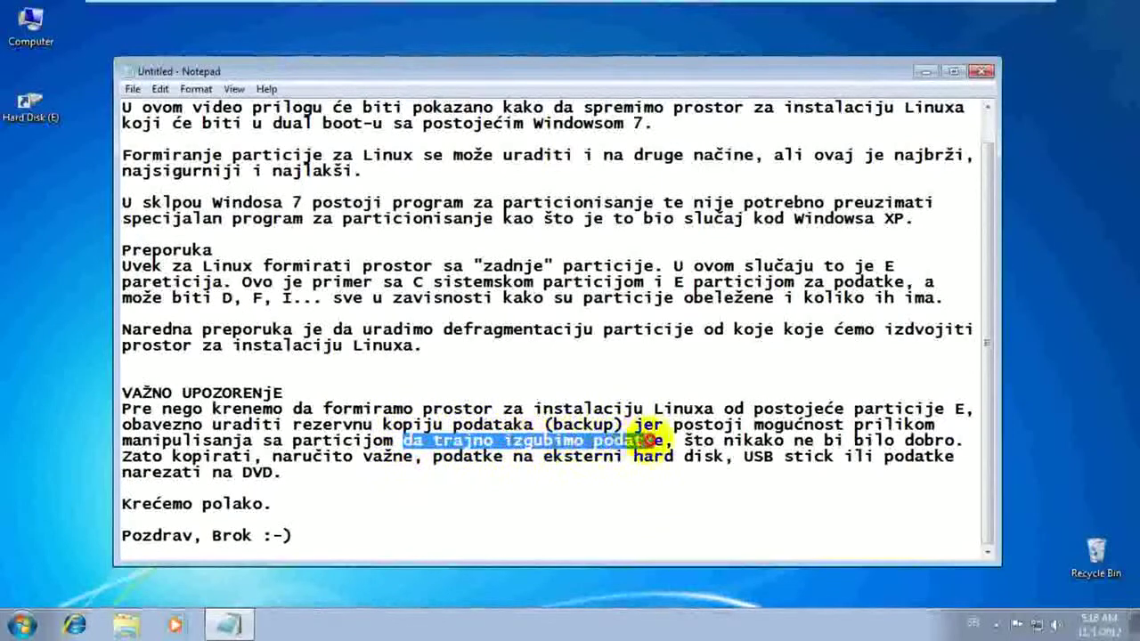
{"action": "left_click", "coordinate": [406, 442]}
{"action": "left_click_drag", "start_coordinate": [439, 443], "coordinate": [641, 440]}
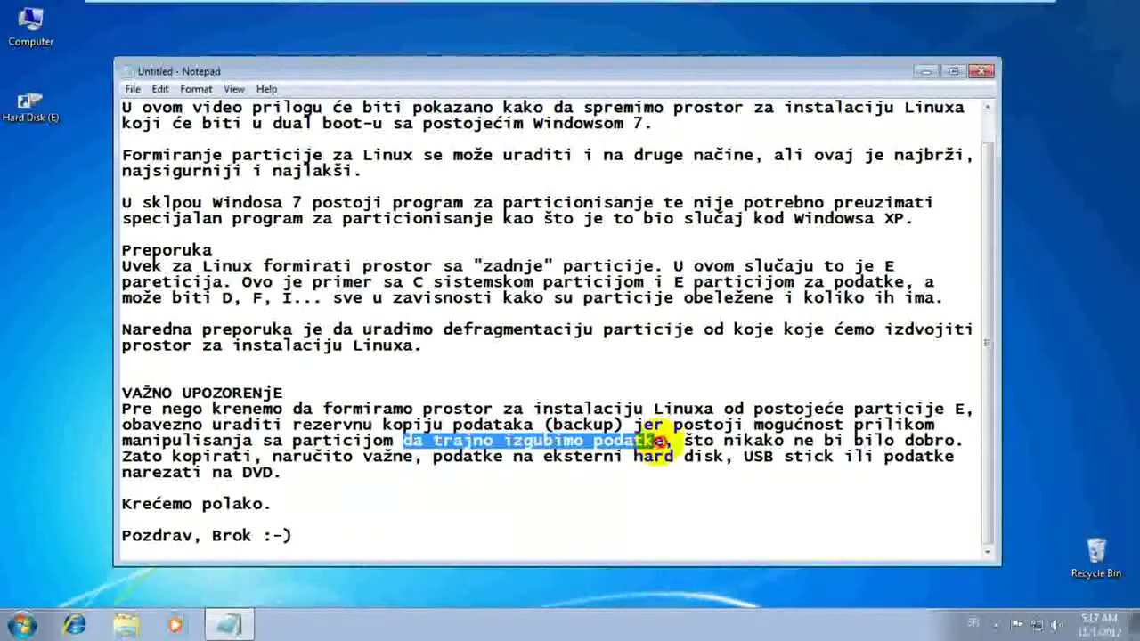
{"action": "left_click", "coordinate": [673, 441]}
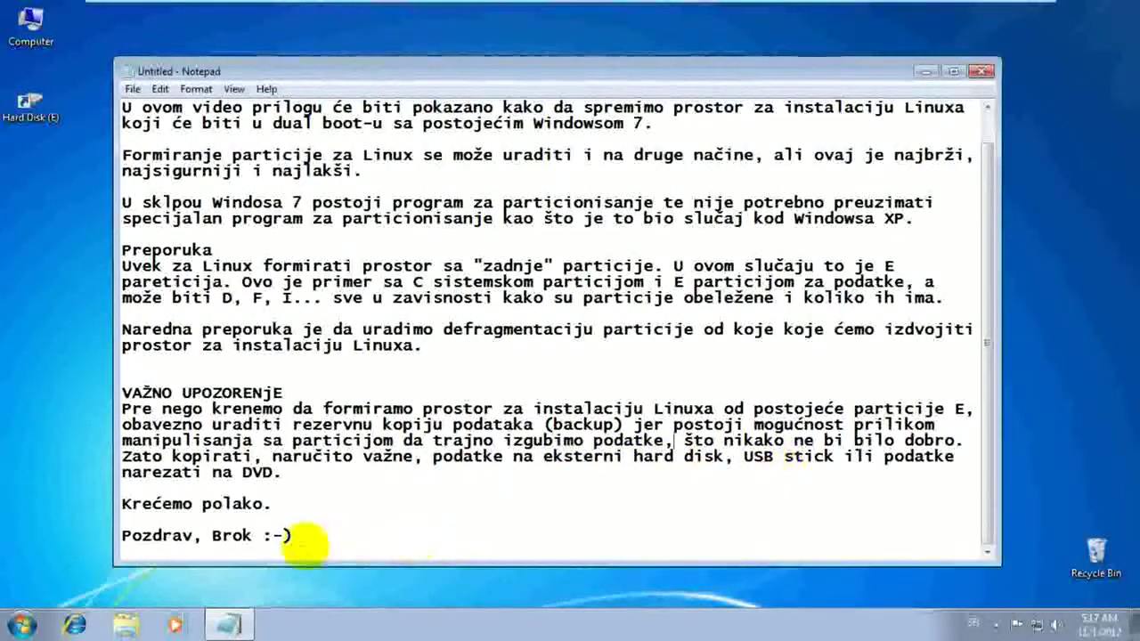
Step: Review the remaining notes down to the closing line and minimize Notepad
{"action": "left_click_drag", "start_coordinate": [290, 535], "coordinate": [122, 187]}
{"action": "left_click", "coordinate": [493, 285]}
{"action": "scroll", "coordinate": [493, 285], "scroll_direction": "down", "scroll_amount": 1}
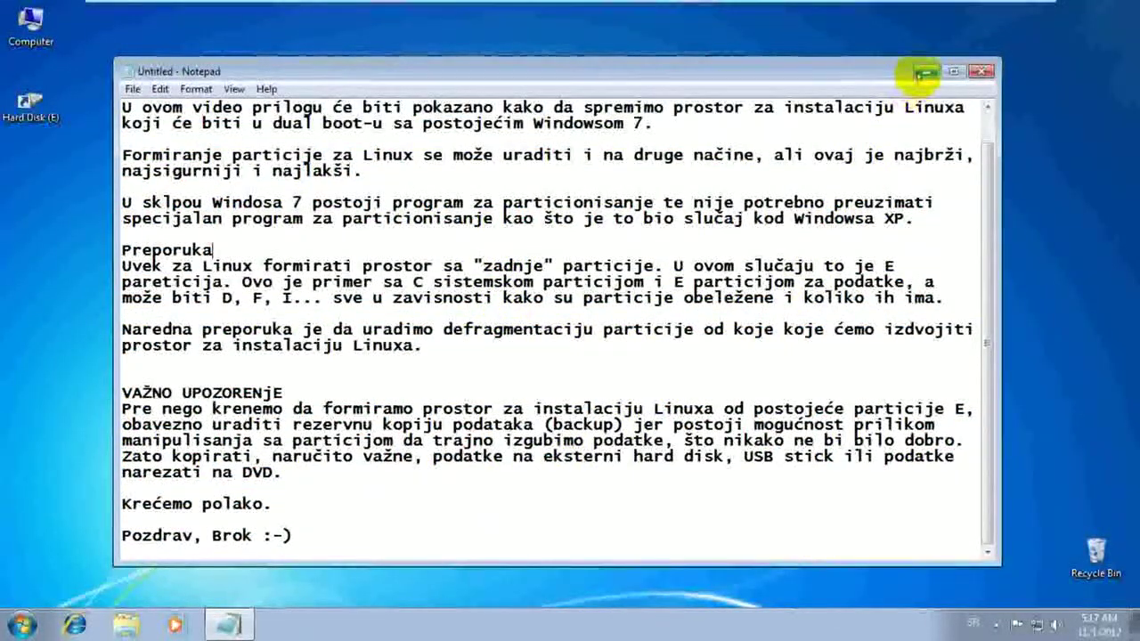
{"action": "left_click", "coordinate": [927, 72]}
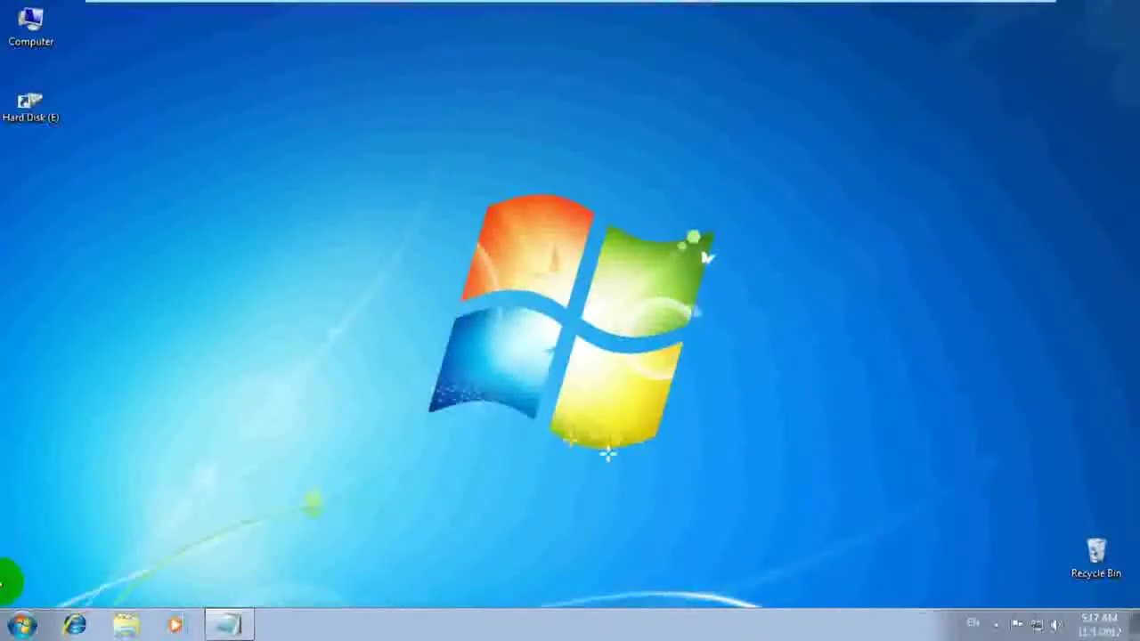
Step: Open Computer Management from the Administrative Tools in Control Panel's System and Security section
{"action": "left_click", "coordinate": [20, 623]}
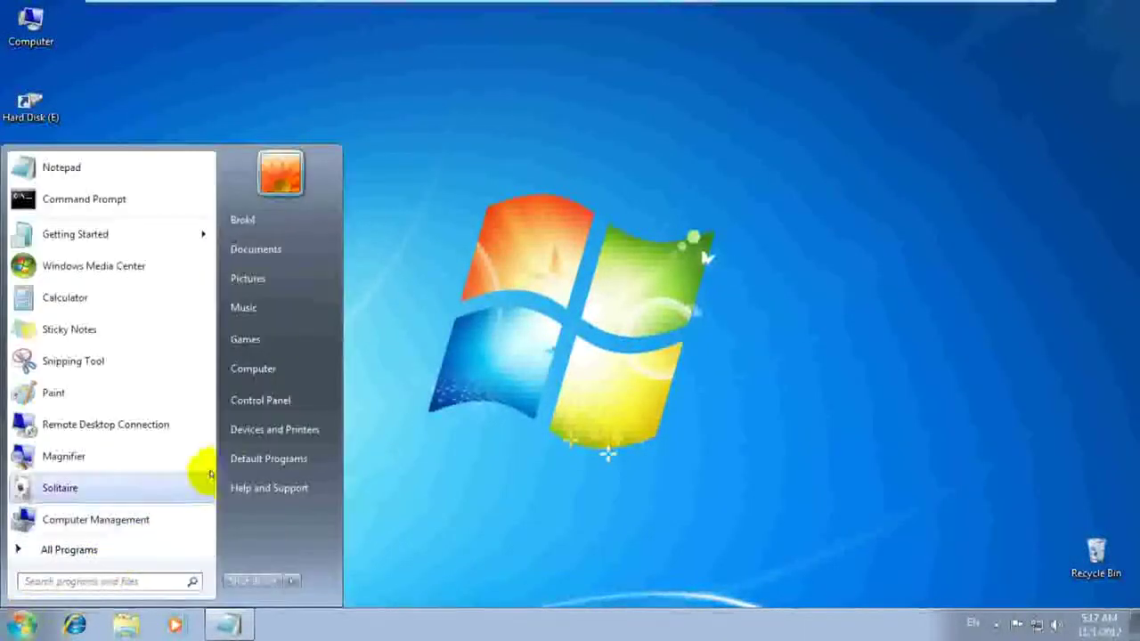
{"action": "left_click", "coordinate": [283, 398]}
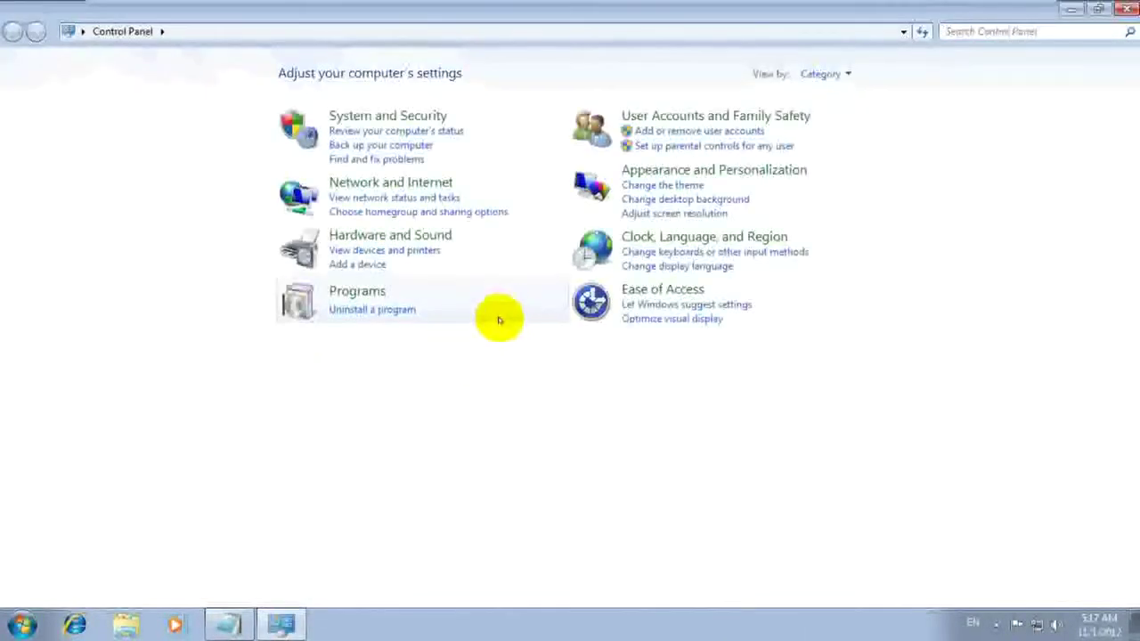
{"action": "left_click", "coordinate": [385, 114]}
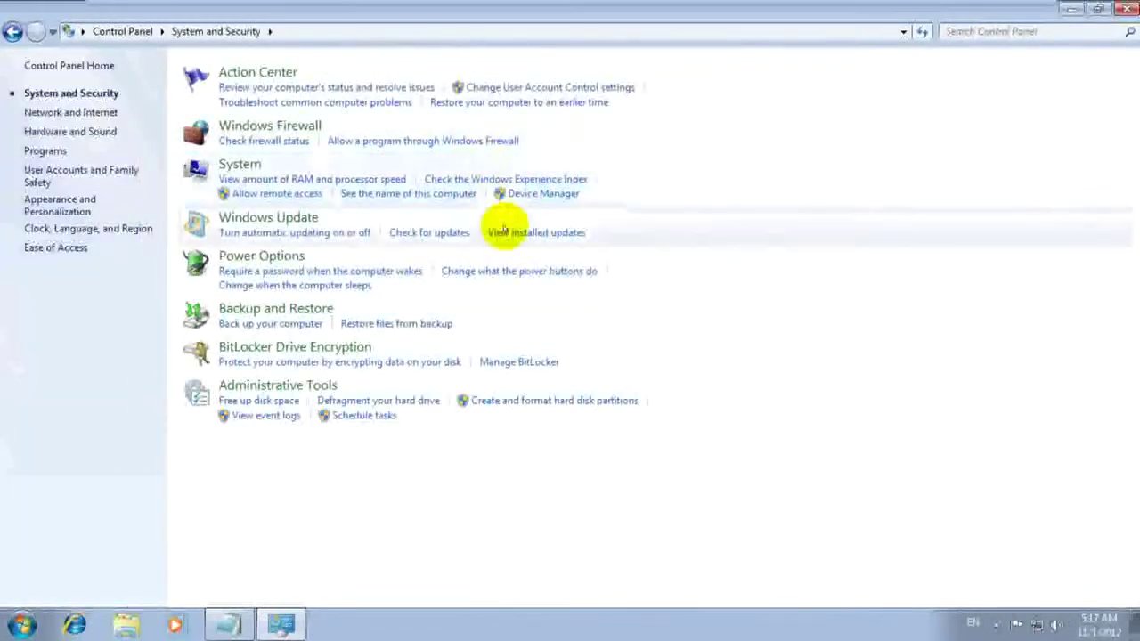
{"action": "left_click", "coordinate": [290, 390]}
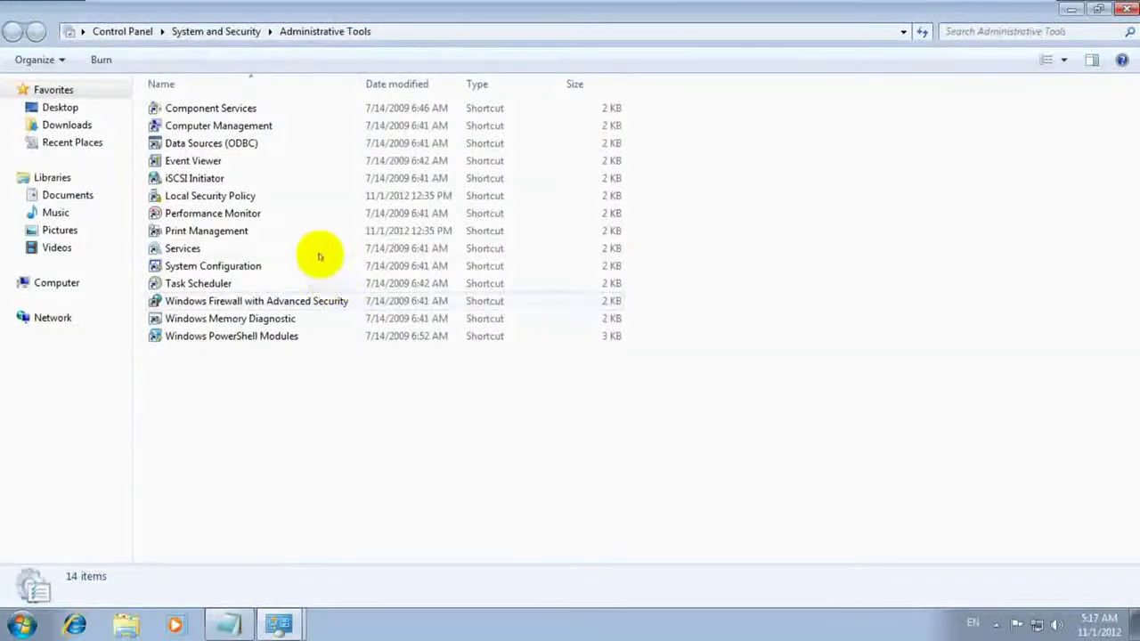
{"action": "left_click", "coordinate": [229, 128]}
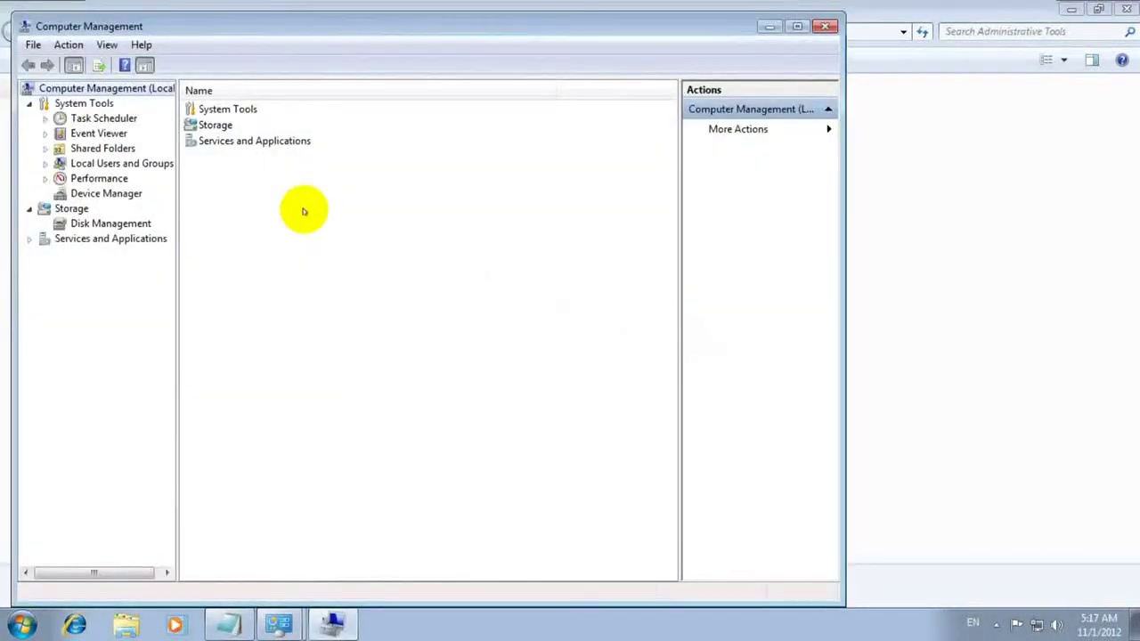
Step: Open Disk Management under Storage and maximize the Computer Management window
{"action": "double_click", "coordinate": [213, 127]}
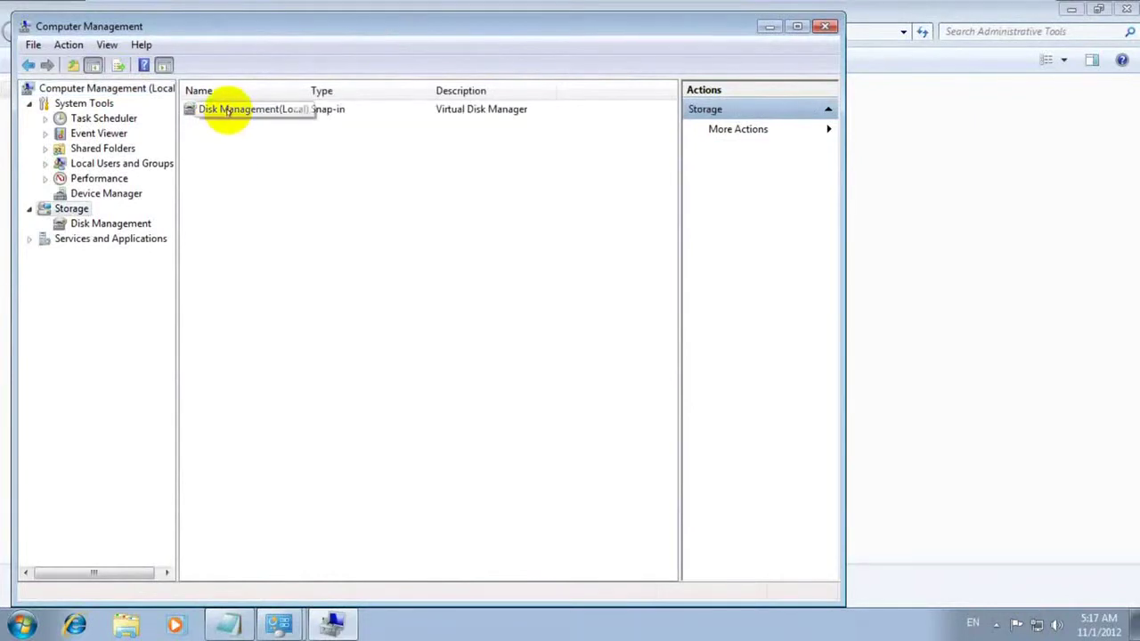
{"action": "double_click", "coordinate": [227, 109]}
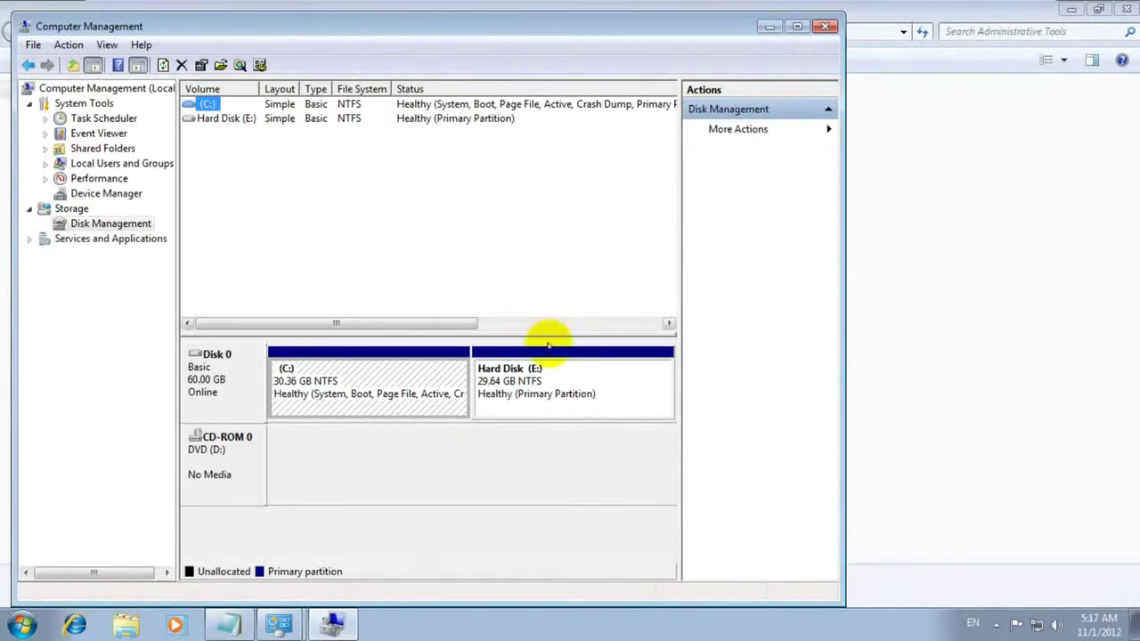
{"action": "left_click", "coordinate": [797, 26]}
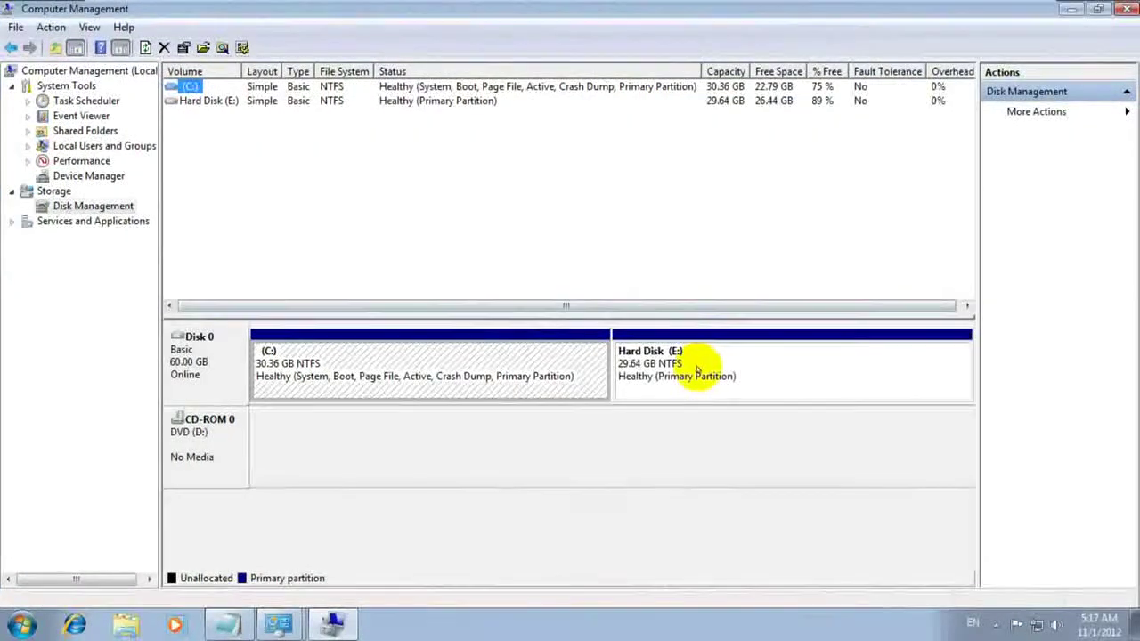
Step: Check the free space on Hard Disk (E:) and shrink that volume by 14336 MB
{"action": "left_click", "coordinate": [670, 364]}
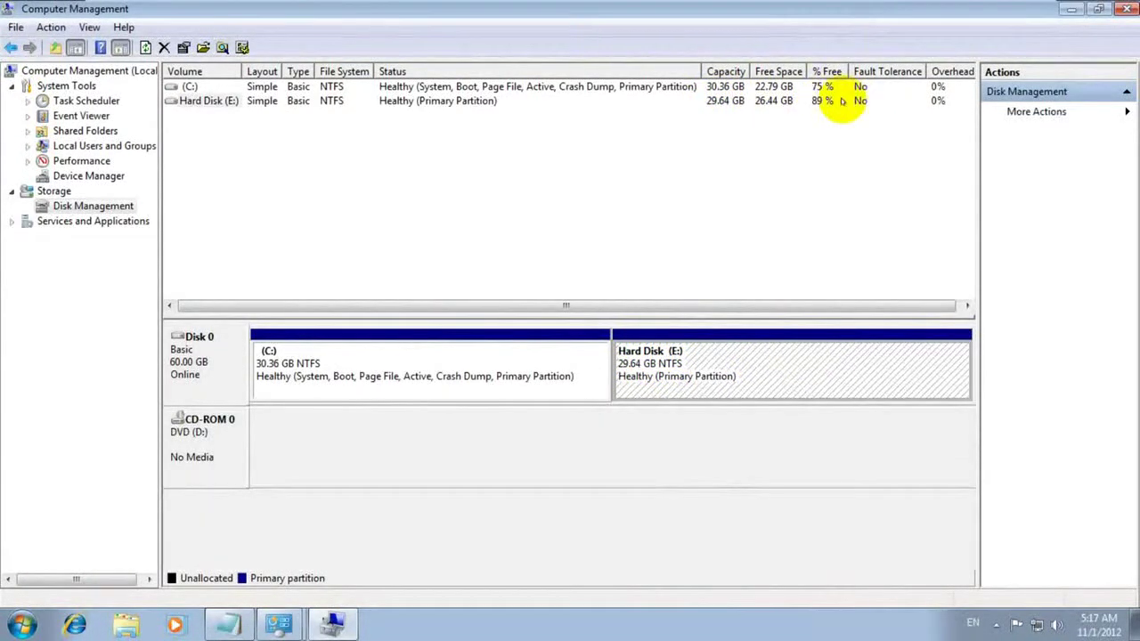
{"action": "left_click", "coordinate": [771, 99]}
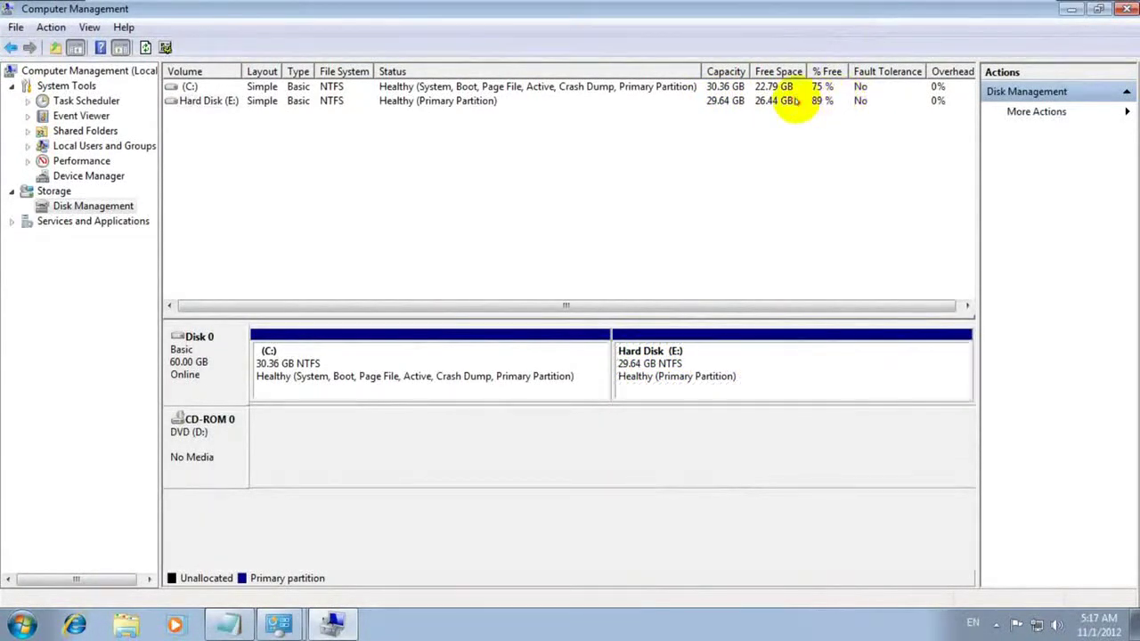
{"action": "left_click", "coordinate": [728, 365]}
{"action": "right_click", "coordinate": [706, 361]}
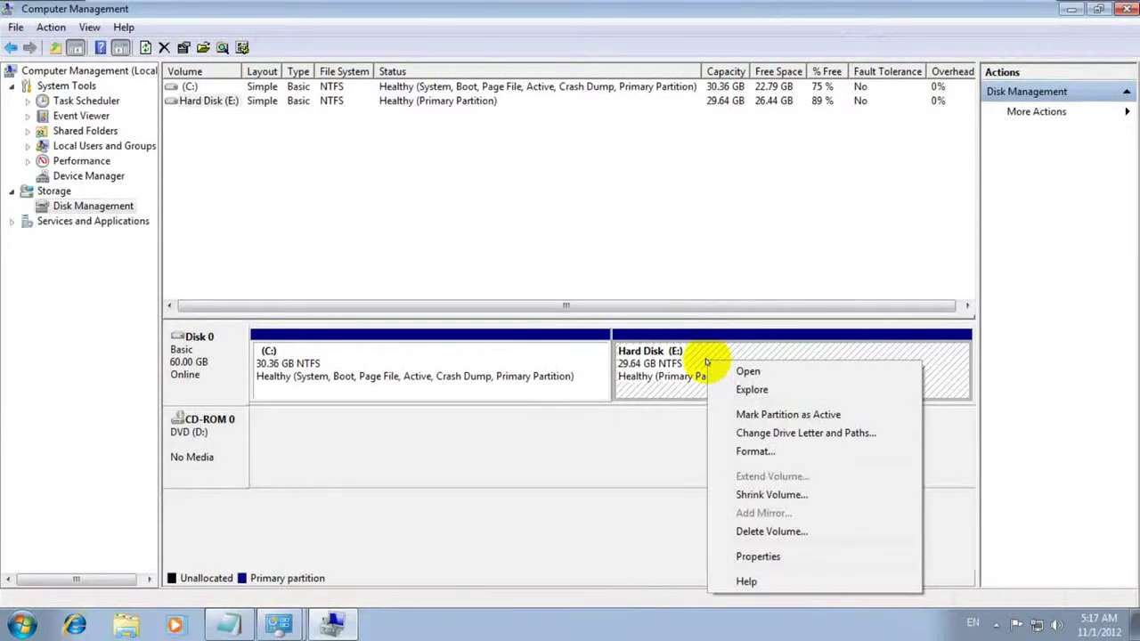
{"action": "left_click", "coordinate": [772, 495]}
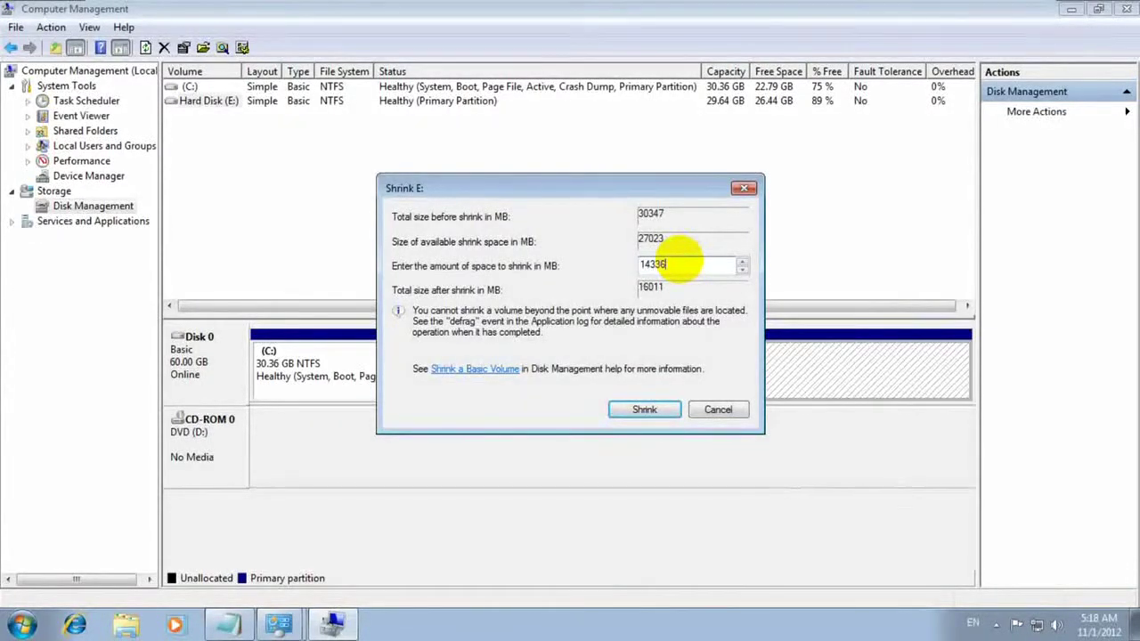
{"action": "left_click", "coordinate": [649, 409]}
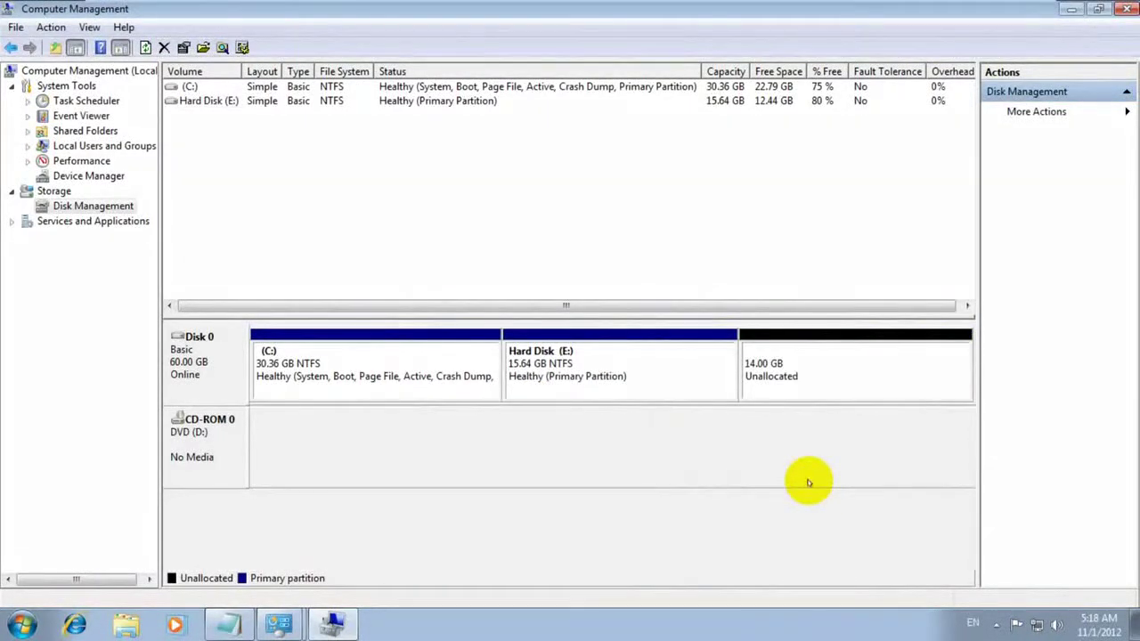
Step: Examine the (C:), Hard Disk (E:) and unallocated areas of Disk 0 one after another
{"action": "left_click", "coordinate": [615, 374]}
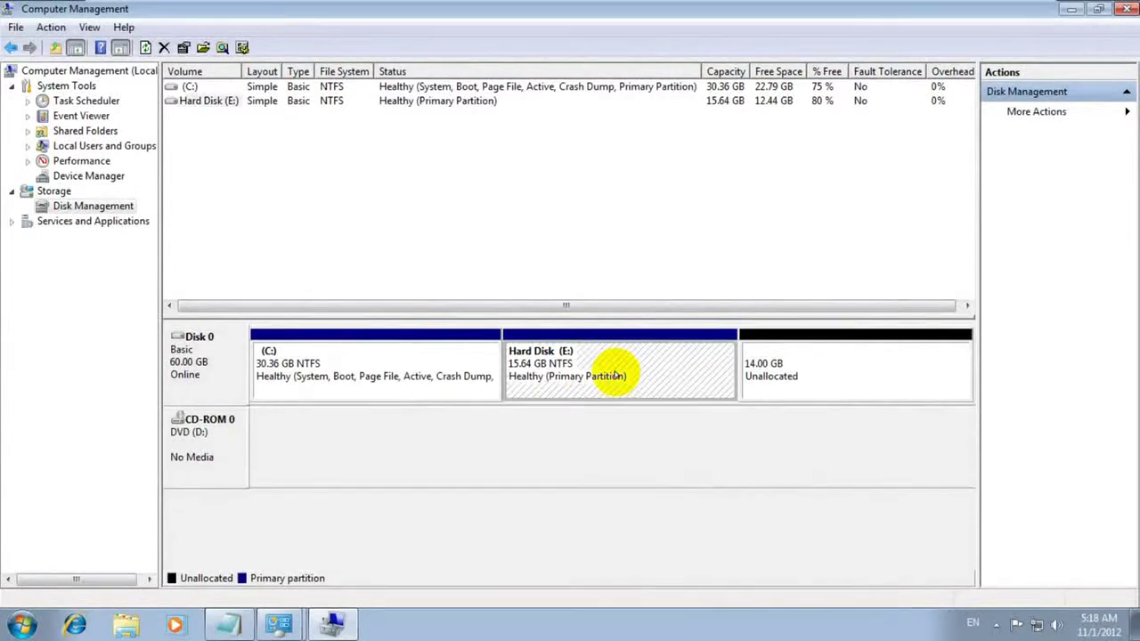
{"action": "left_click", "coordinate": [428, 357]}
{"action": "left_click", "coordinate": [570, 364]}
{"action": "left_click", "coordinate": [820, 371]}
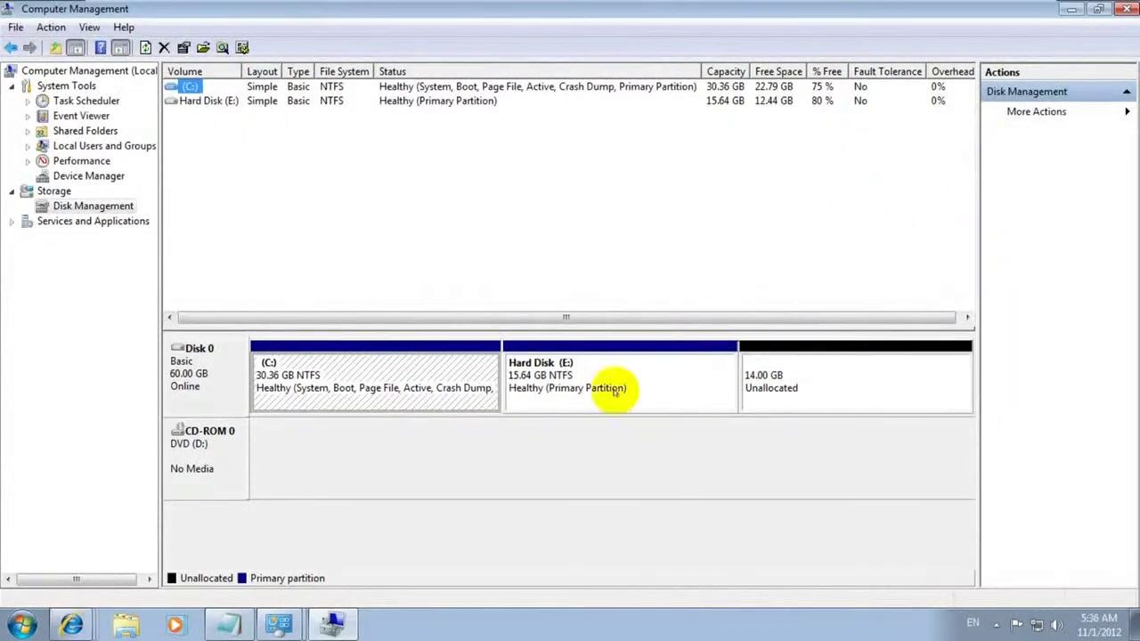
Step: Switch to Notepad, highlight the line about leaving the separated space unpartitioned (Unallocated), and minimize the notes again
{"action": "left_click", "coordinate": [228, 623]}
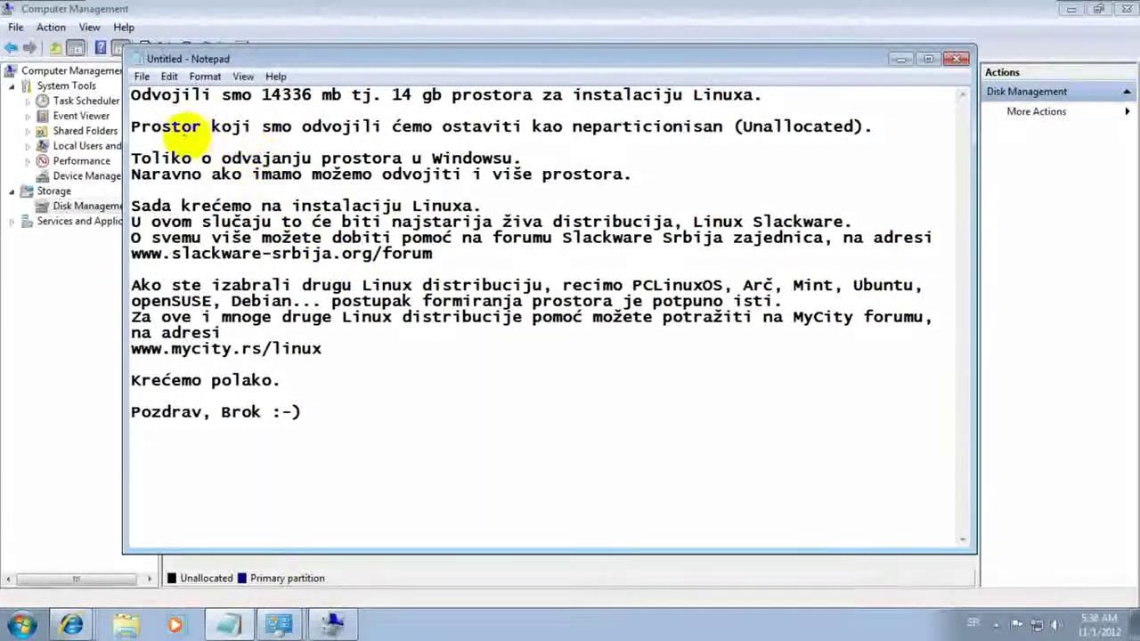
{"action": "left_click_drag", "start_coordinate": [230, 127], "coordinate": [873, 128]}
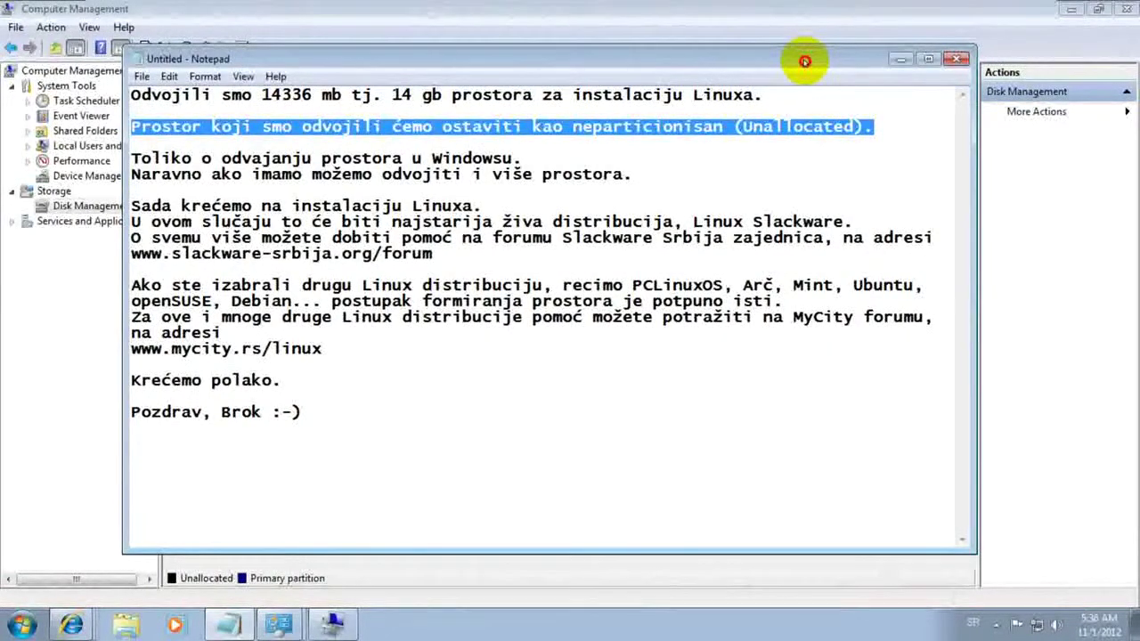
{"action": "left_click_drag", "start_coordinate": [804, 62], "coordinate": [853, 80]}
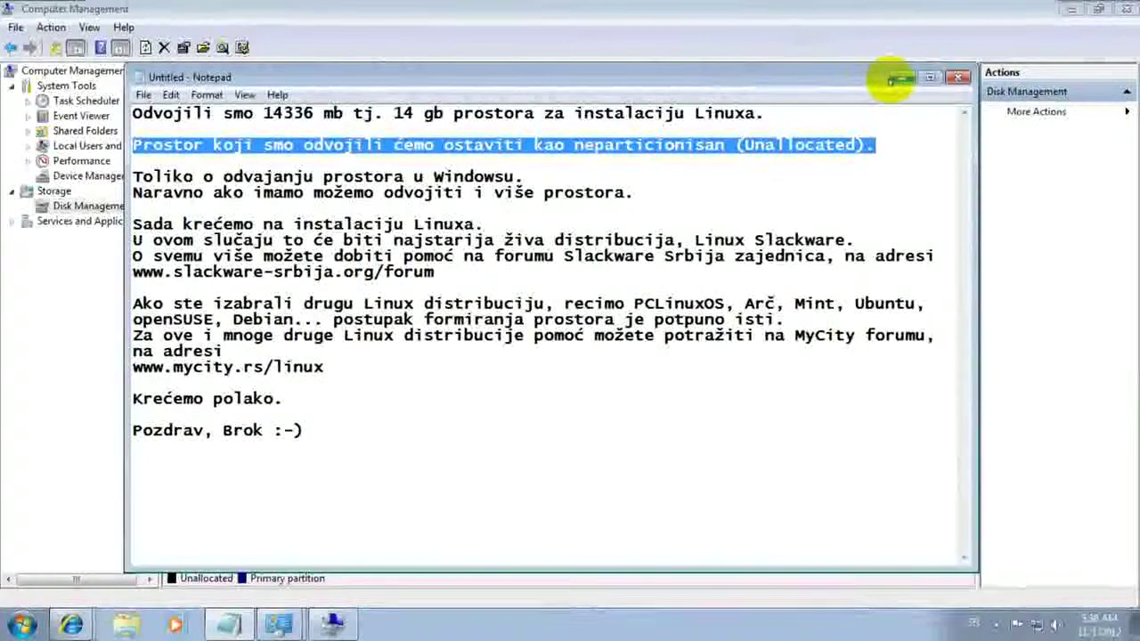
{"action": "left_click", "coordinate": [893, 79]}
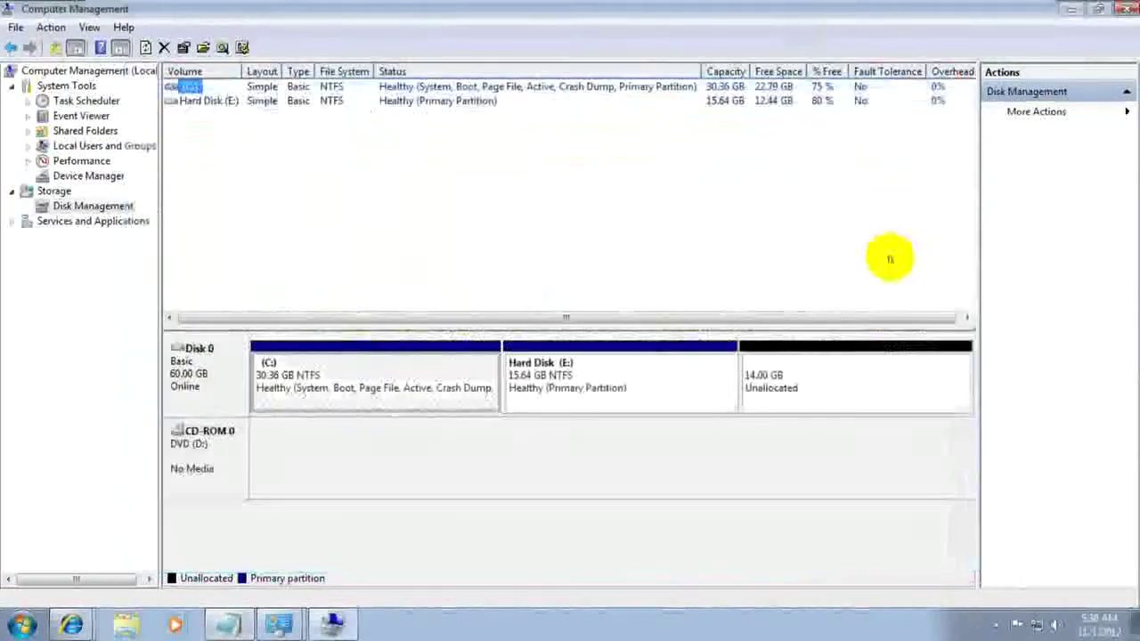
Step: Select the unallocated area of Disk 0, switch to Notepad, and correct "zajednica" to "zajednice" after "Slackware Srbija"
{"action": "left_click", "coordinate": [789, 385]}
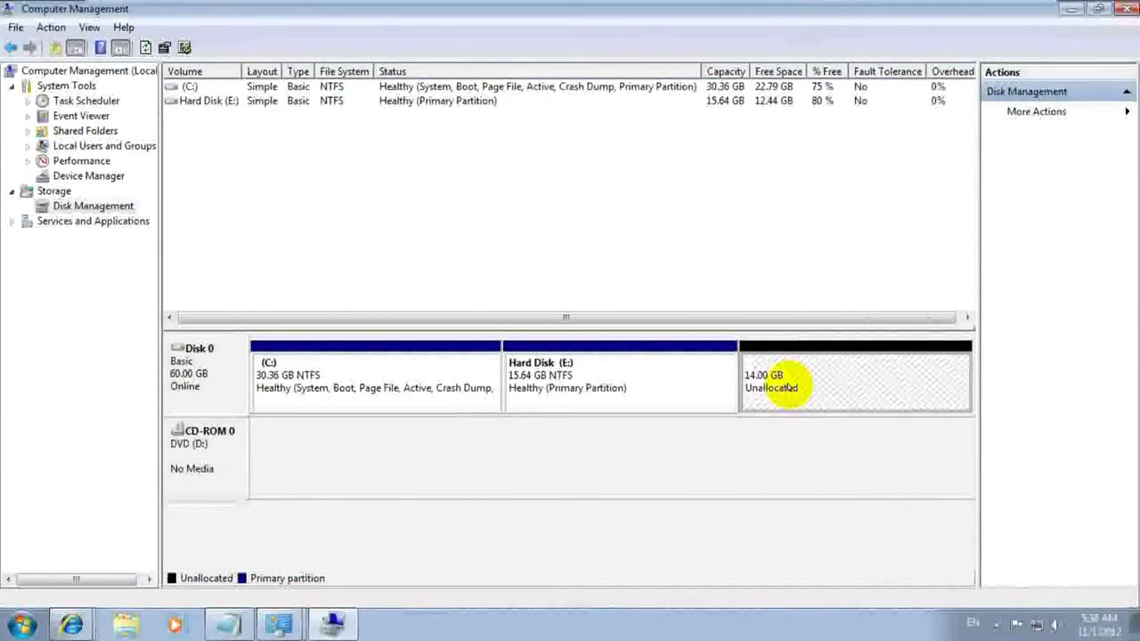
{"action": "left_click", "coordinate": [230, 623]}
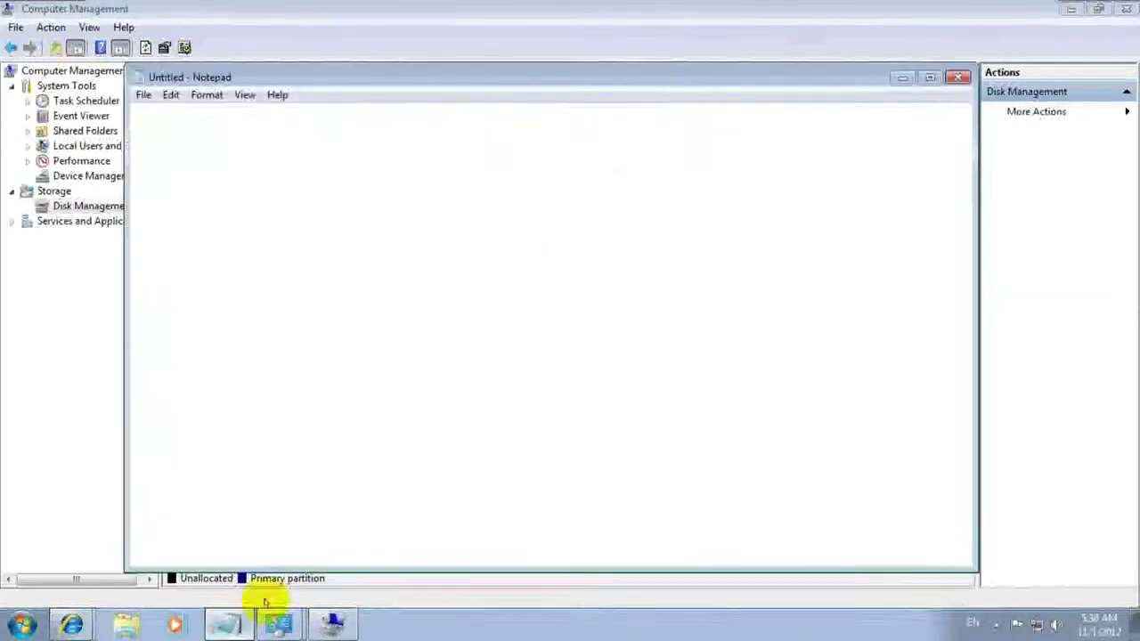
{"action": "left_click", "coordinate": [723, 146]}
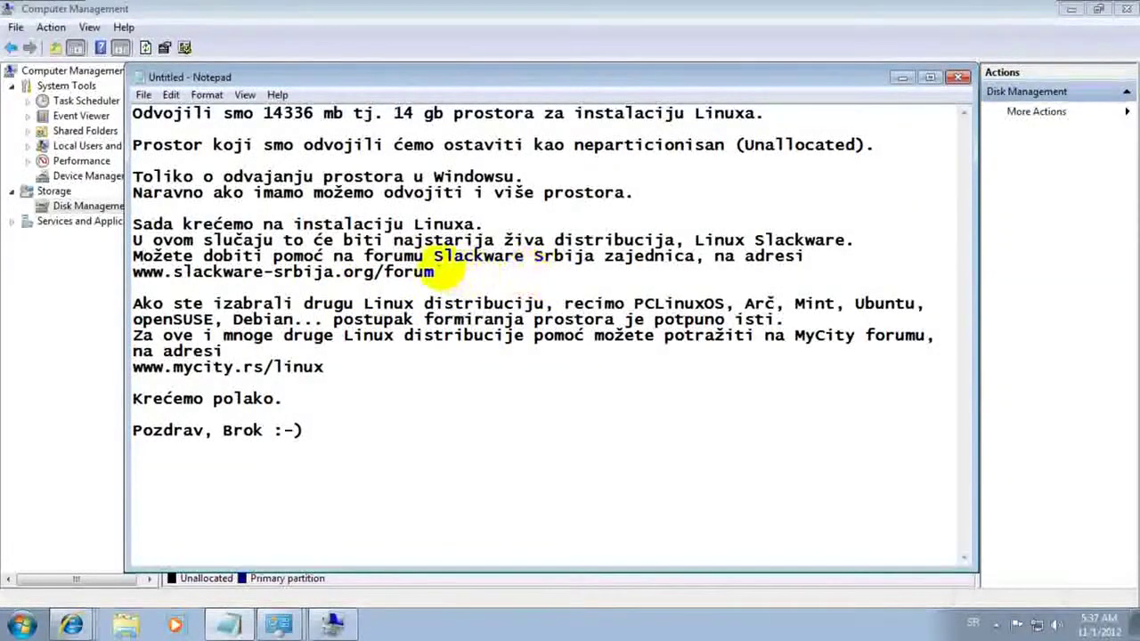
{"action": "left_click_drag", "start_coordinate": [435, 256], "coordinate": [691, 257]}
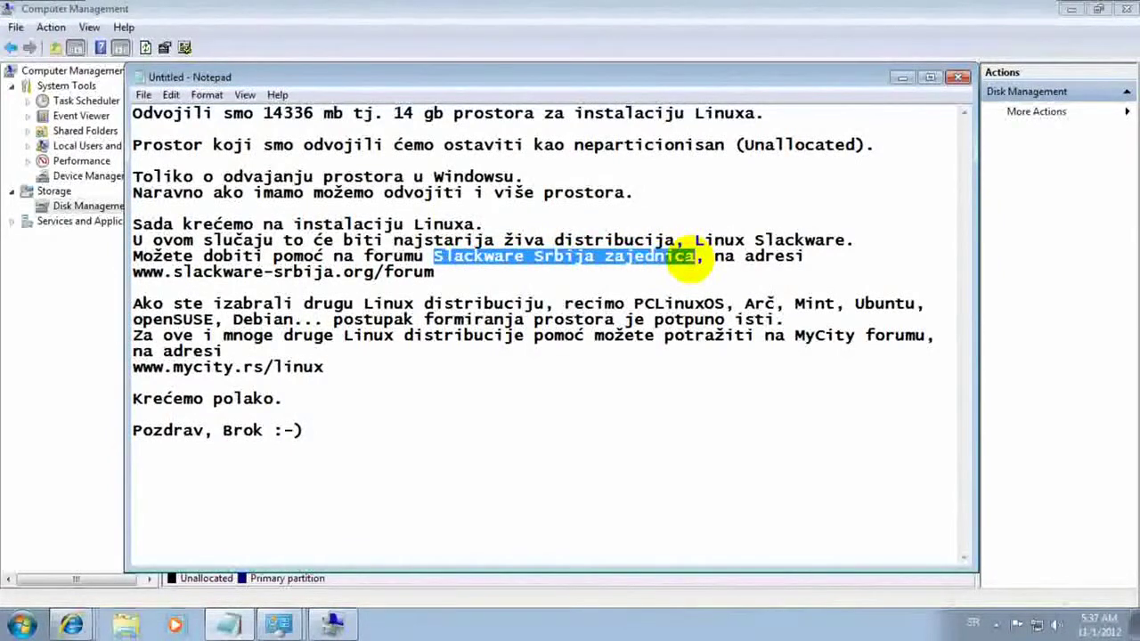
{"action": "left_click", "coordinate": [694, 258]}
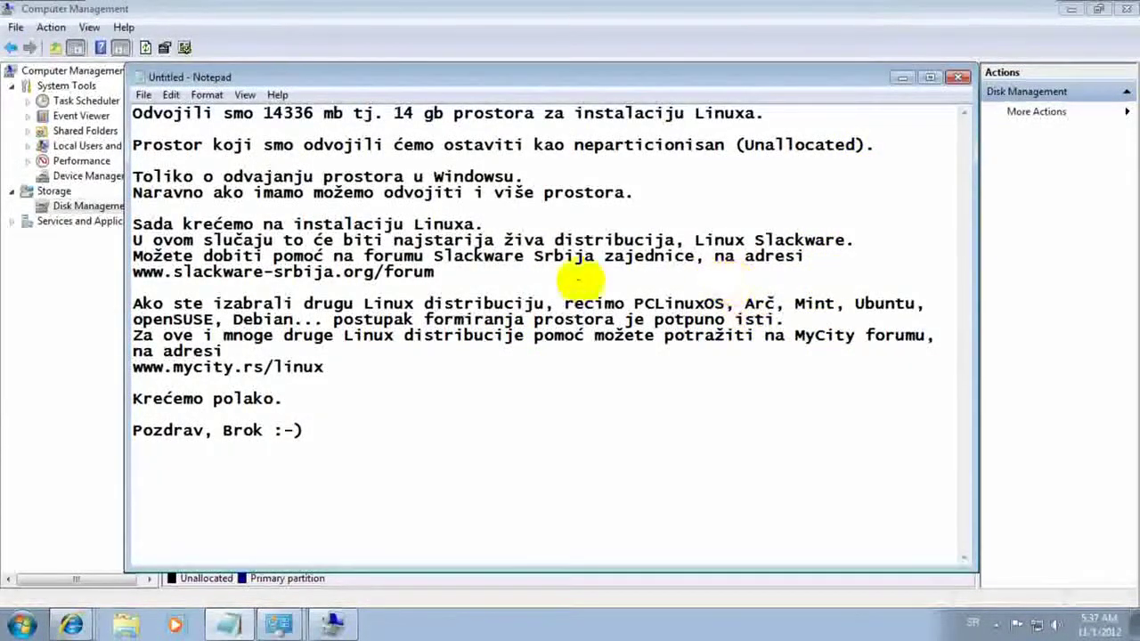
{"action": "left_click_drag", "start_coordinate": [131, 272], "coordinate": [467, 271]}
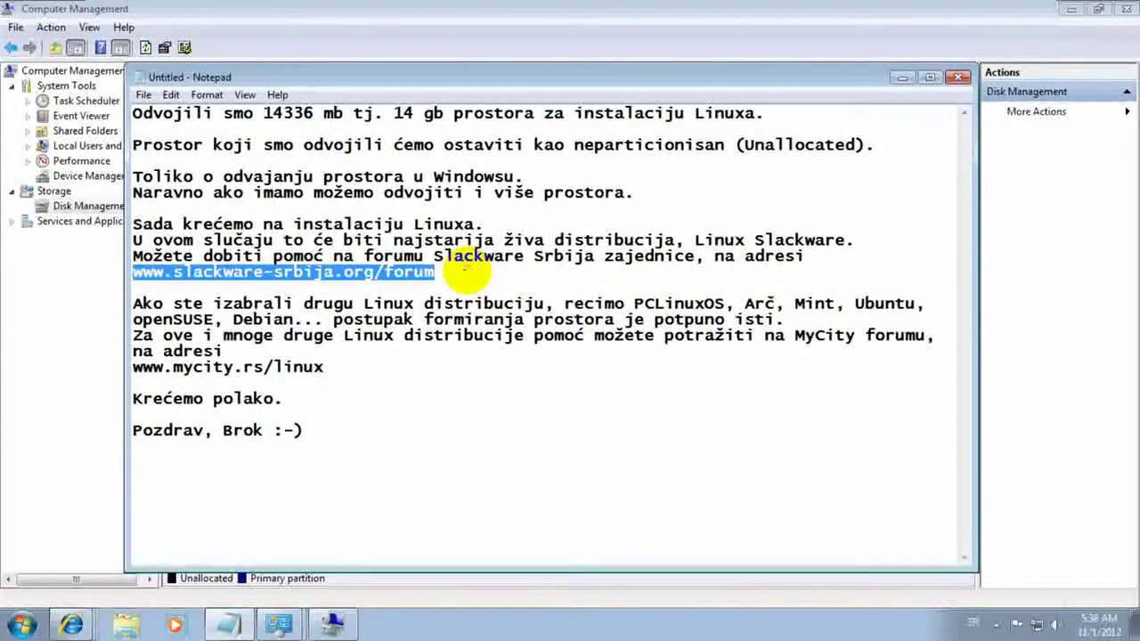
{"action": "left_click", "coordinate": [466, 276]}
{"action": "left_click_drag", "start_coordinate": [431, 256], "coordinate": [695, 256]}
{"action": "left_click", "coordinate": [694, 261]}
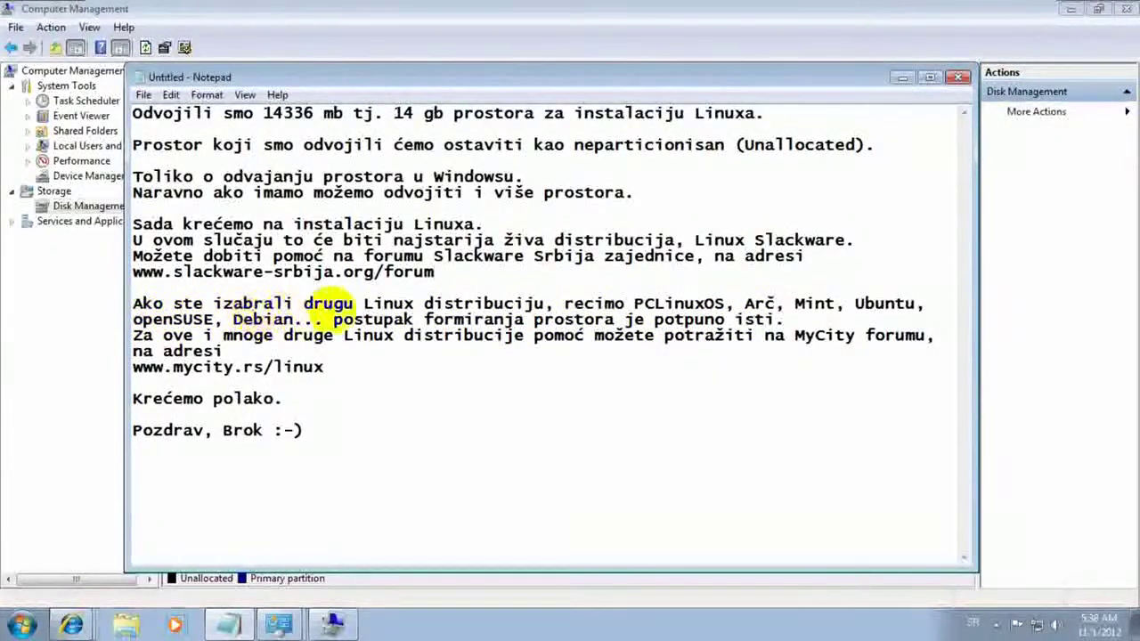
{"action": "left_click_drag", "start_coordinate": [335, 319], "coordinate": [784, 319]}
{"action": "left_click", "coordinate": [806, 317]}
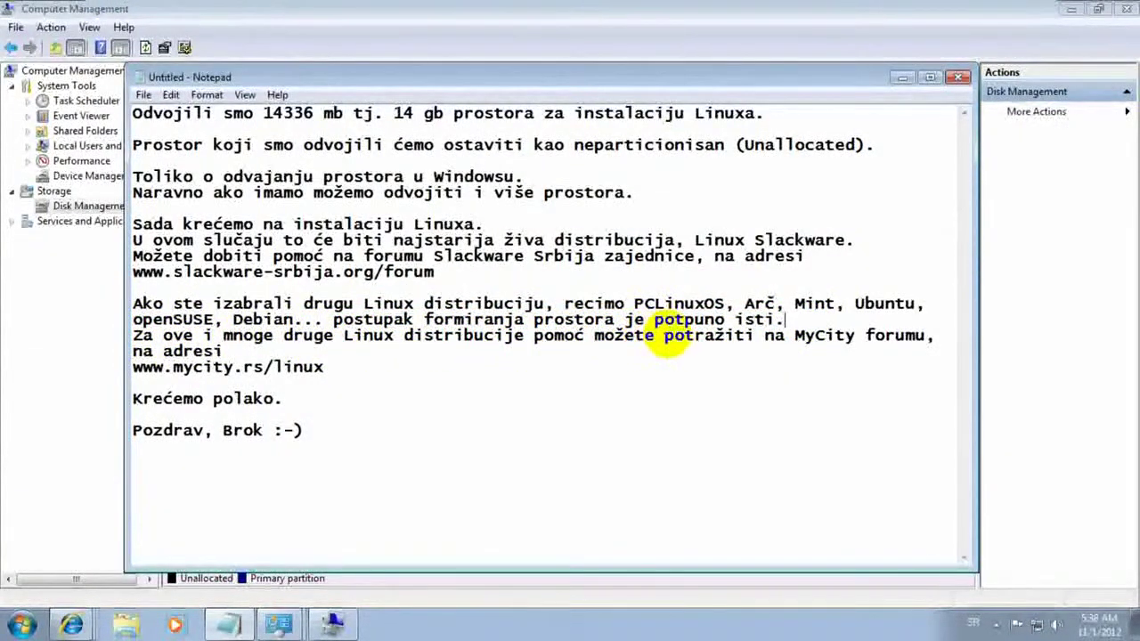
{"action": "left_click_drag", "start_coordinate": [794, 335], "coordinate": [927, 335]}
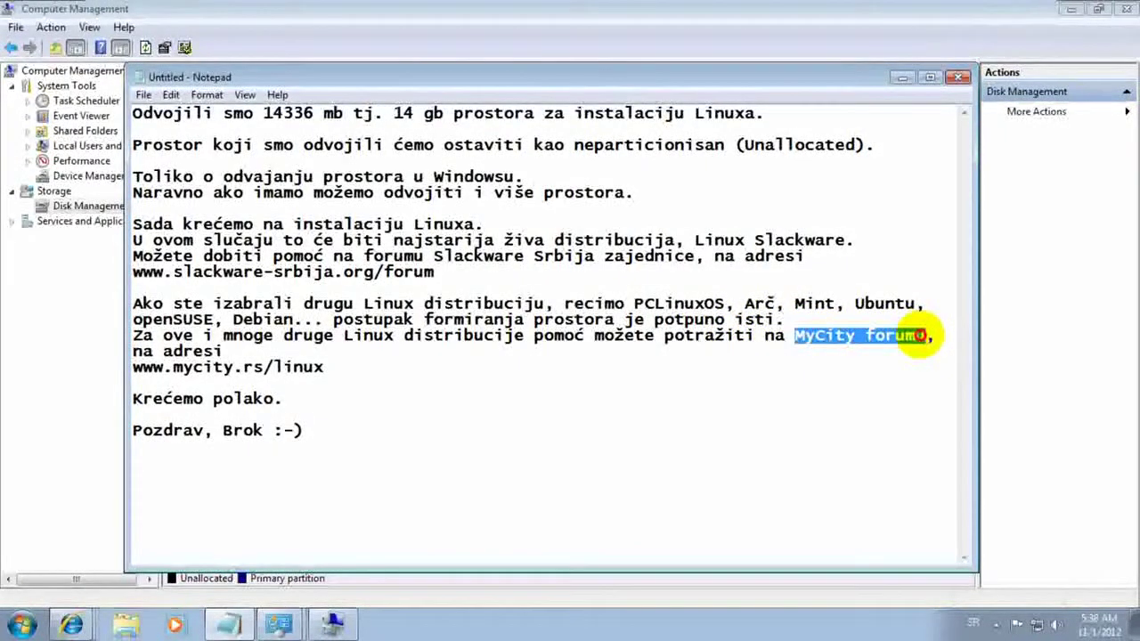
{"action": "left_click", "coordinate": [866, 368]}
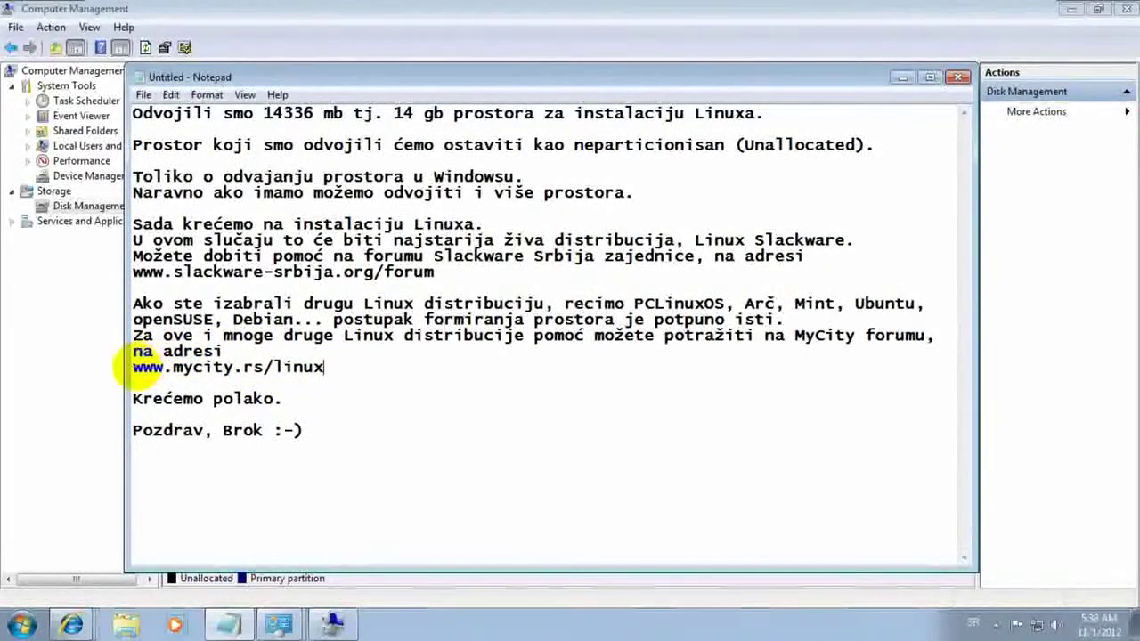
{"action": "left_click_drag", "start_coordinate": [130, 367], "coordinate": [323, 365]}
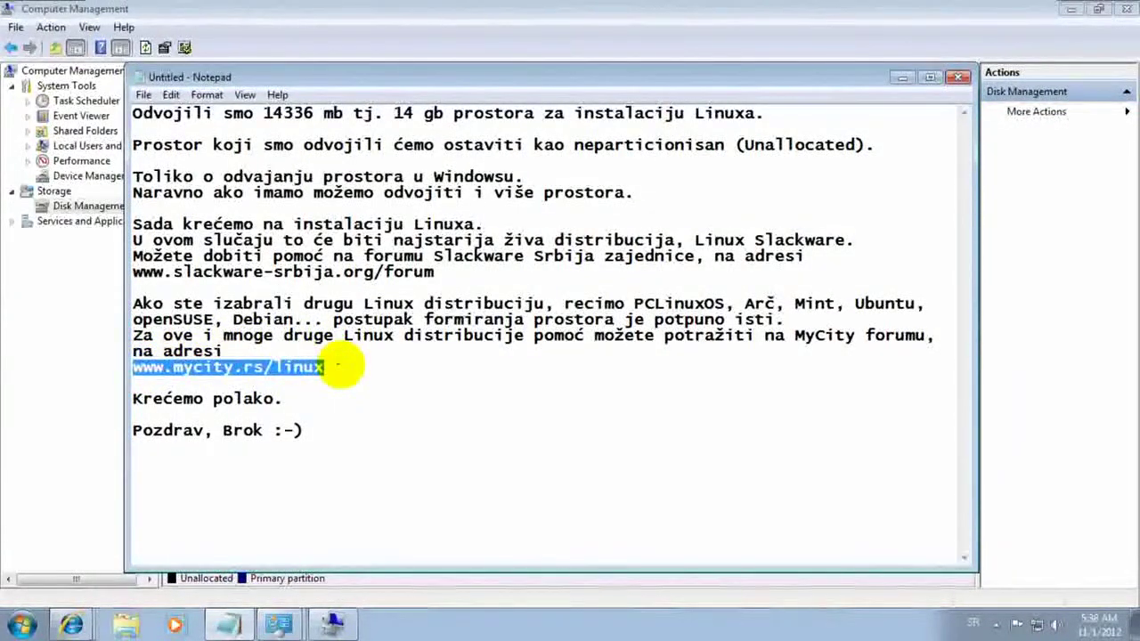
{"action": "left_click", "coordinate": [392, 431]}
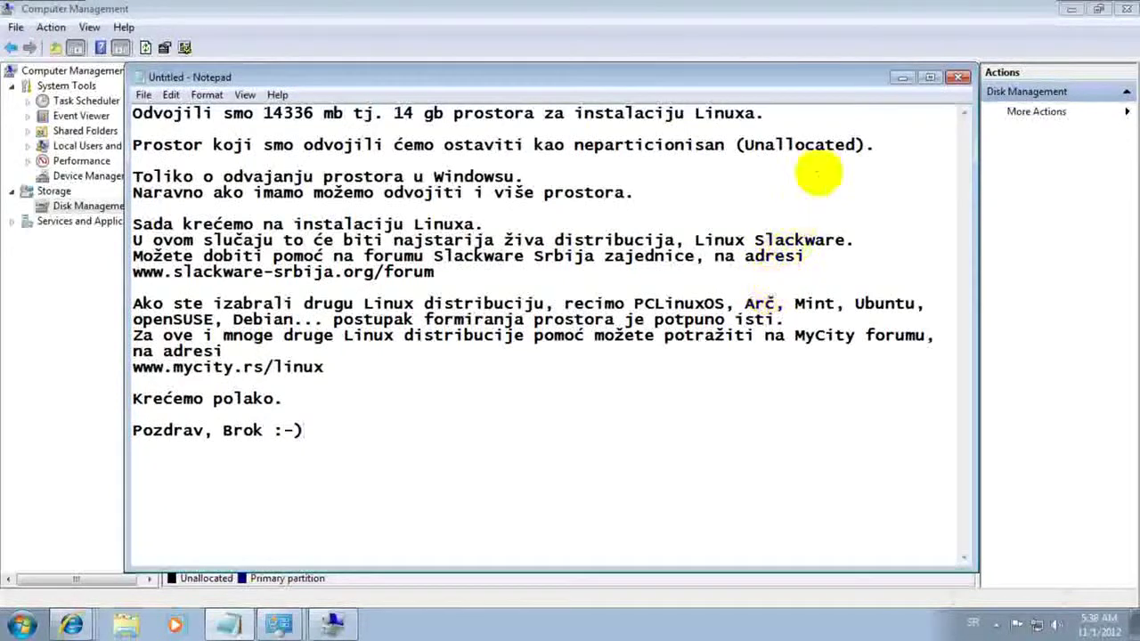
Step: Minimize the notes and close the Computer Management, Administrative Tools, and System and Security windows
{"action": "left_click", "coordinate": [899, 77]}
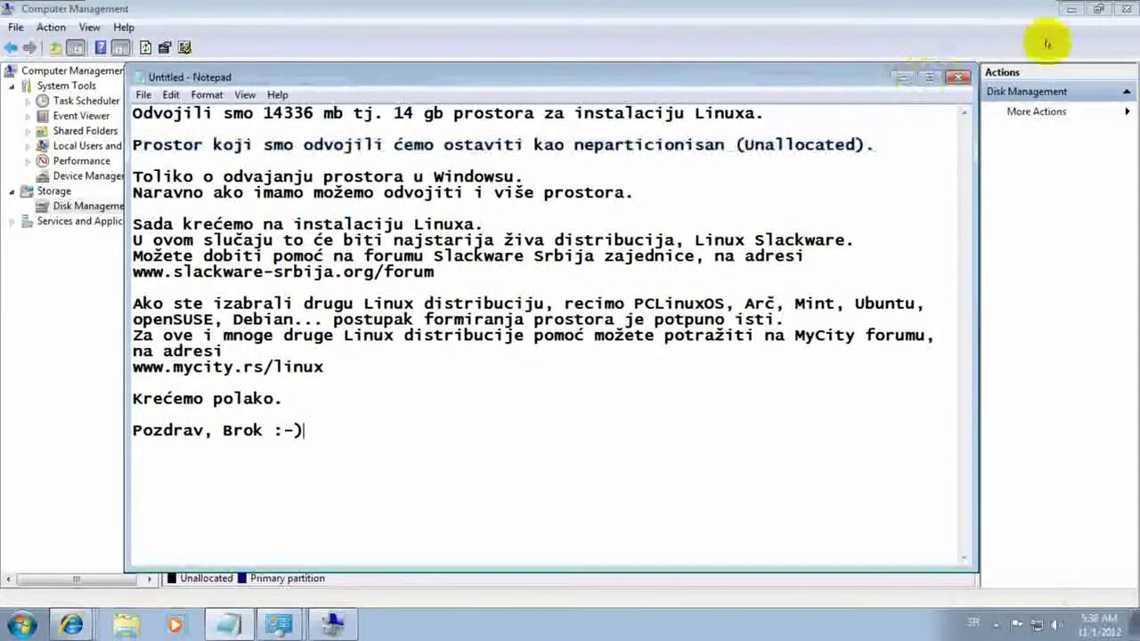
{"action": "left_click", "coordinate": [1127, 8]}
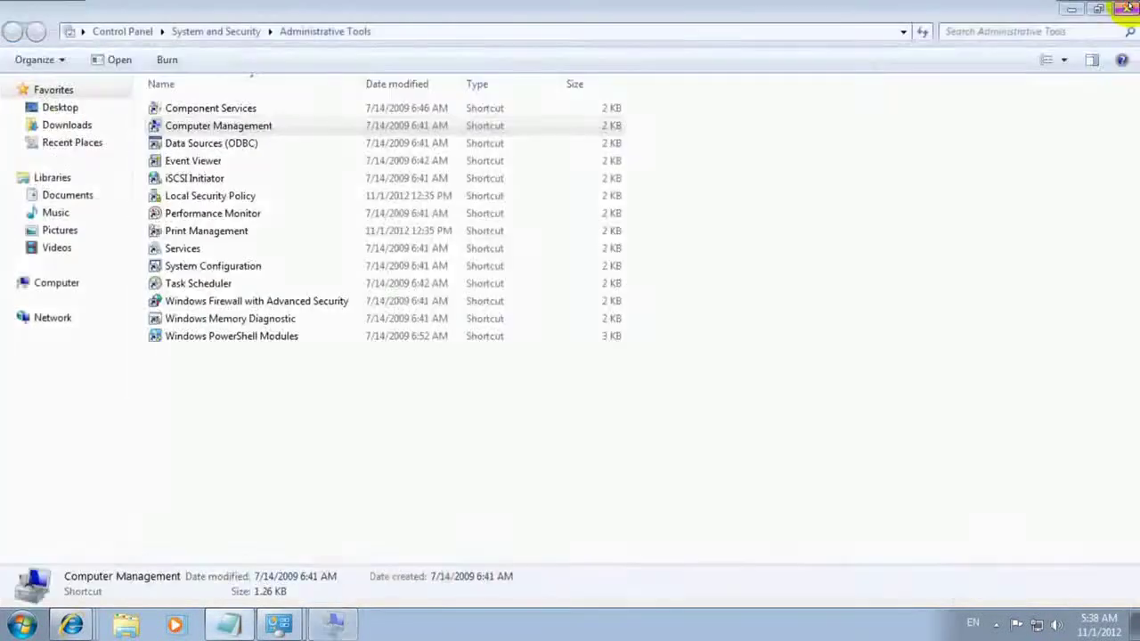
{"action": "left_click", "coordinate": [1125, 10]}
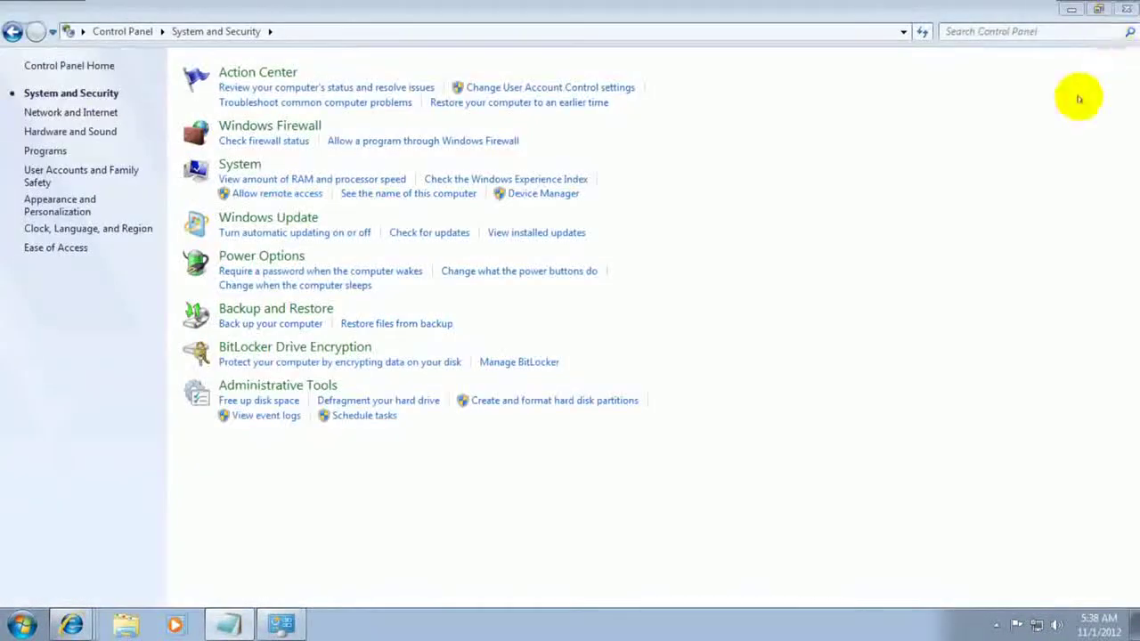
{"action": "left_click", "coordinate": [1126, 8]}
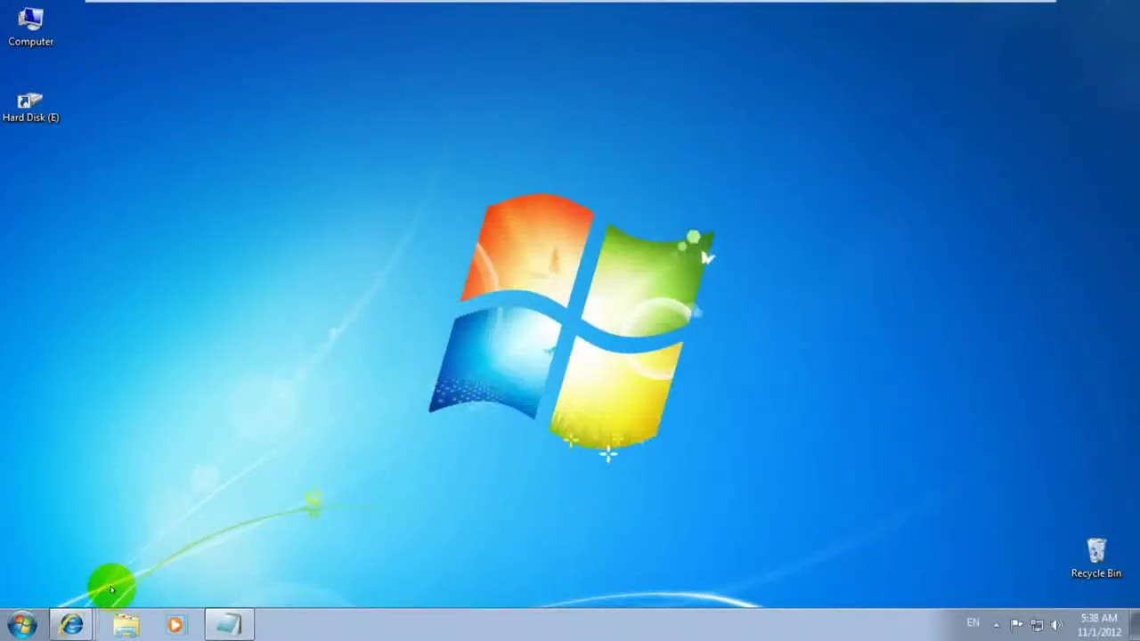
Step: Switch to the Slackware Srbija forum in Internet Explorer, maximize the window, and look through the forum's sections
{"action": "left_click", "coordinate": [72, 625]}
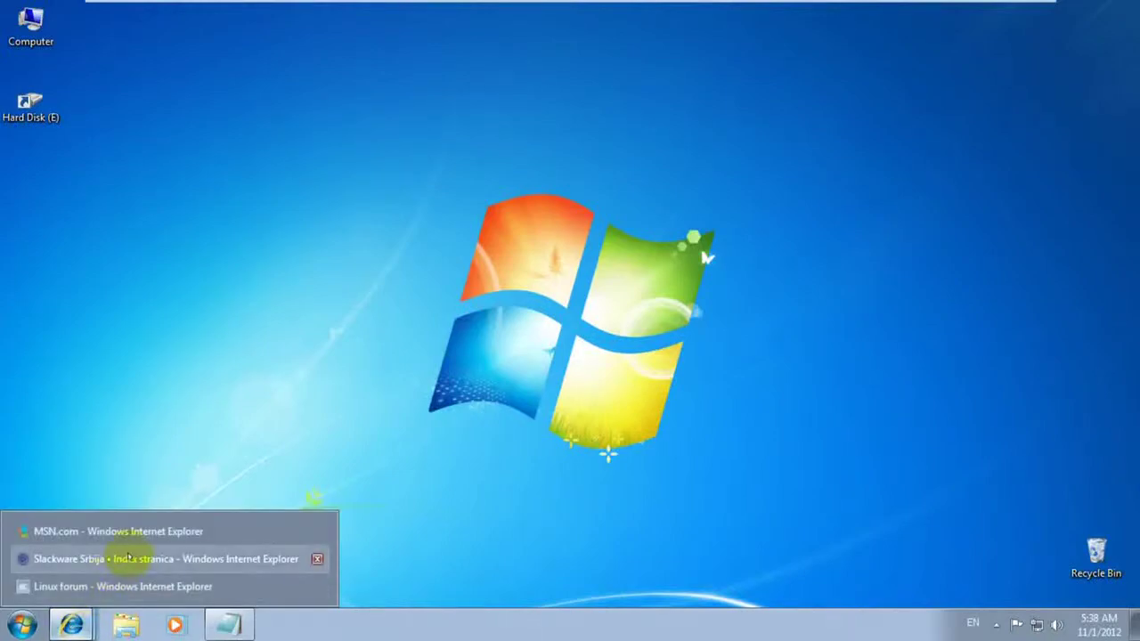
{"action": "left_click", "coordinate": [130, 559]}
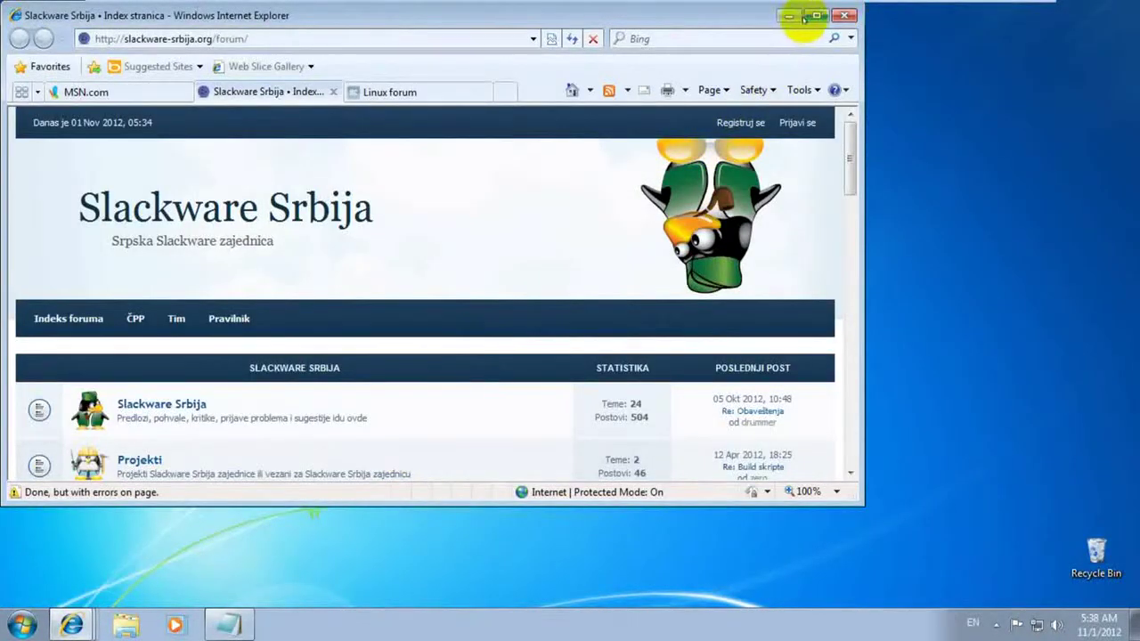
{"action": "left_click", "coordinate": [812, 16]}
{"action": "scroll", "coordinate": [641, 347], "scroll_direction": "down", "scroll_amount": 3}
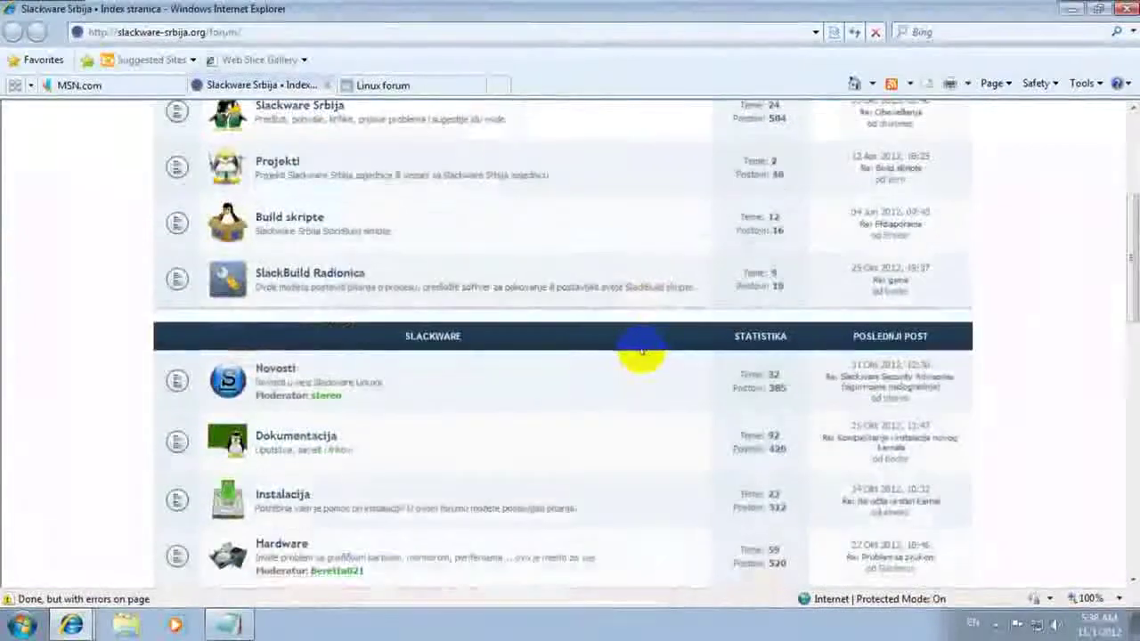
{"action": "scroll", "coordinate": [587, 363], "scroll_direction": "up", "scroll_amount": 1}
{"action": "scroll", "coordinate": [527, 374], "scroll_direction": "down", "scroll_amount": 2}
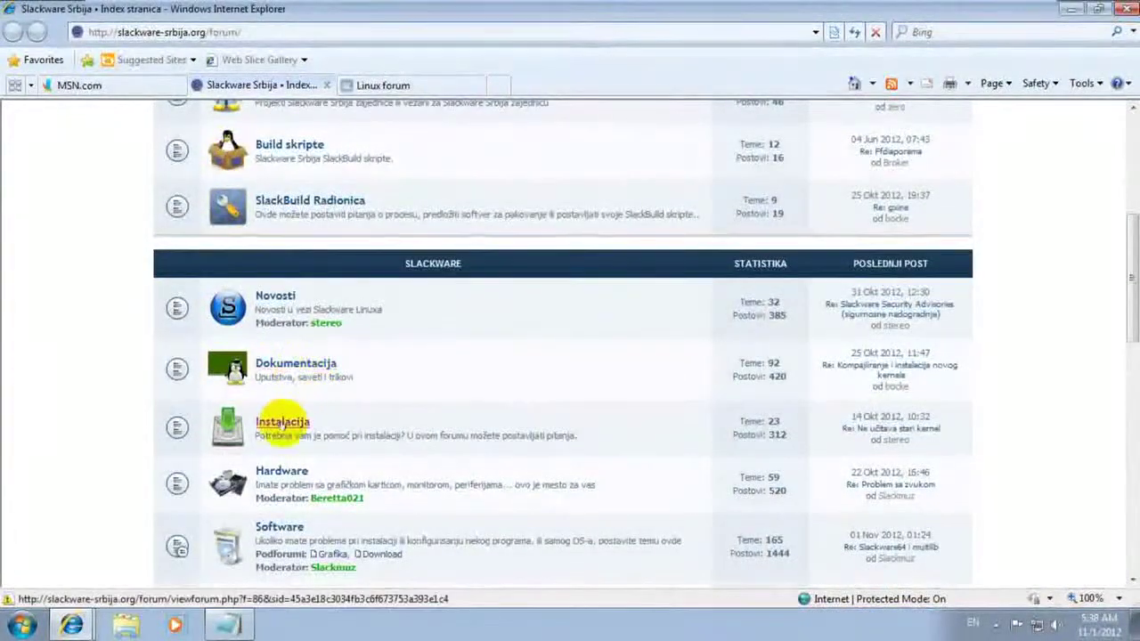
{"action": "scroll", "coordinate": [356, 508], "scroll_direction": "down", "scroll_amount": 3}
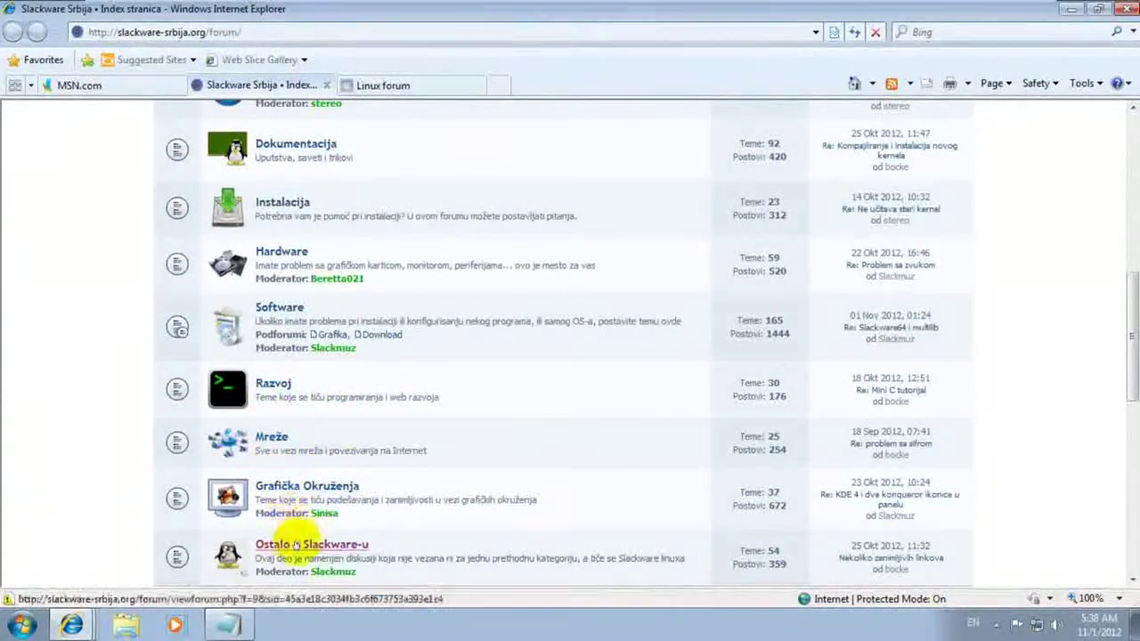
{"action": "scroll", "coordinate": [348, 523], "scroll_direction": "down", "scroll_amount": 4}
{"action": "scroll", "coordinate": [356, 517], "scroll_direction": "up", "scroll_amount": 8}
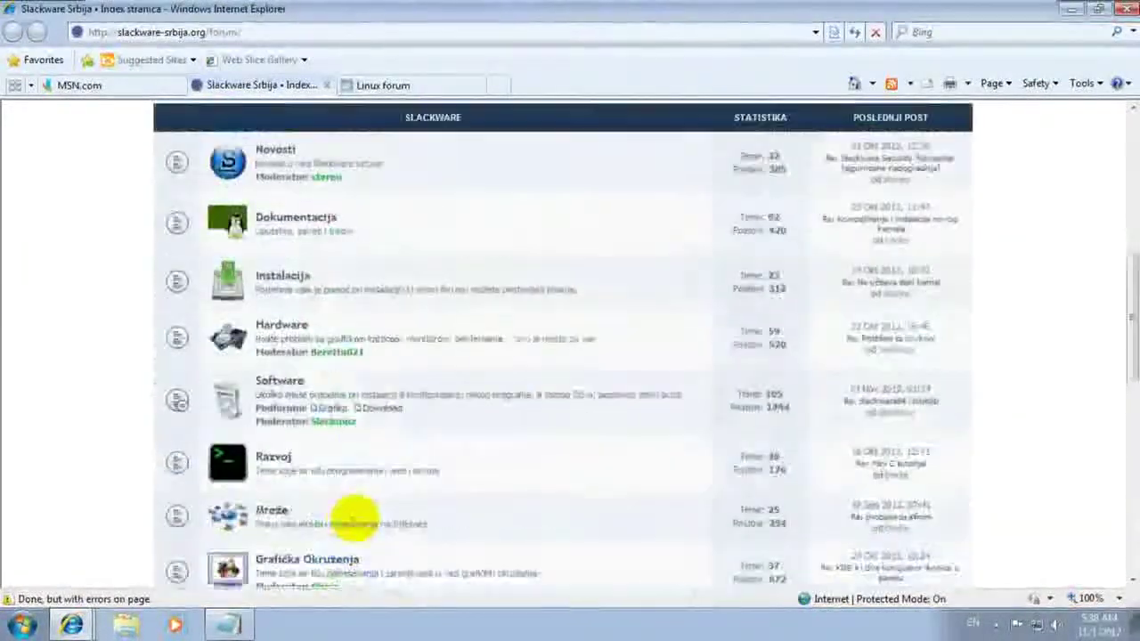
{"action": "scroll", "coordinate": [276, 368], "scroll_direction": "up", "scroll_amount": 2}
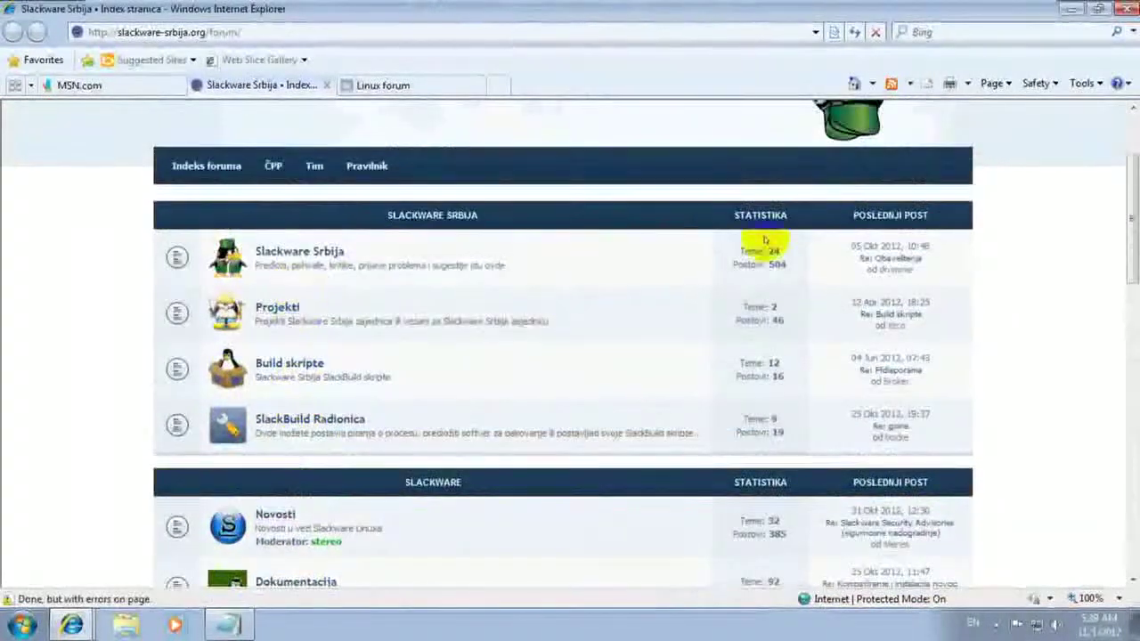
Step: Switch to the MyCity Linux forum page and open the topic "Dual boot sa windows-om i boot loaderi"
{"action": "mouse_move", "coordinate": [71, 622]}
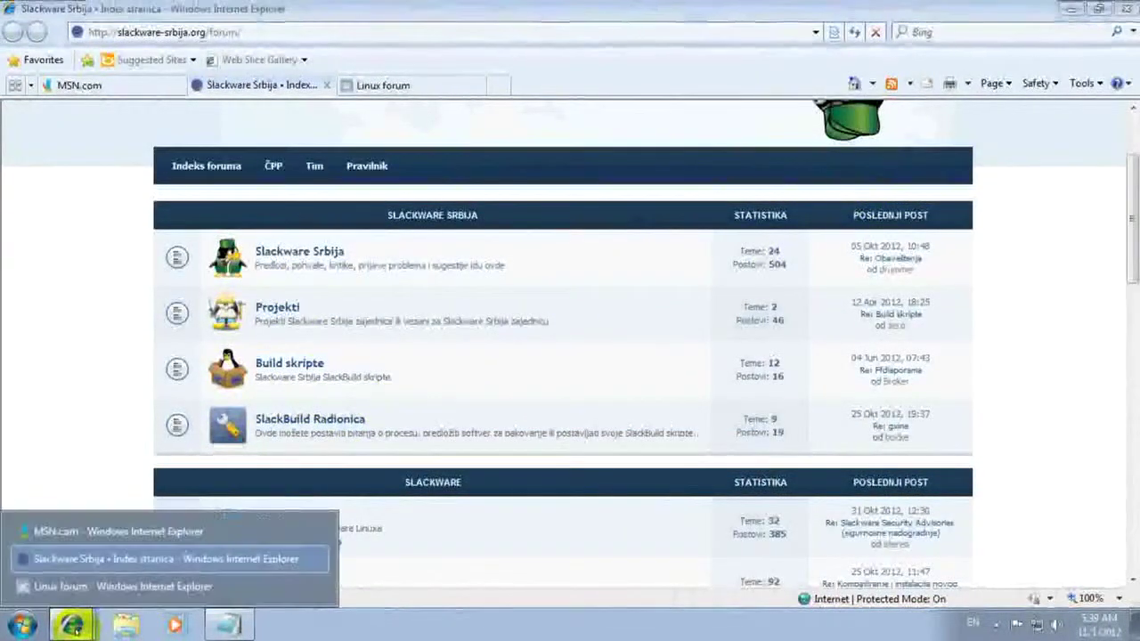
{"action": "left_click", "coordinate": [99, 586]}
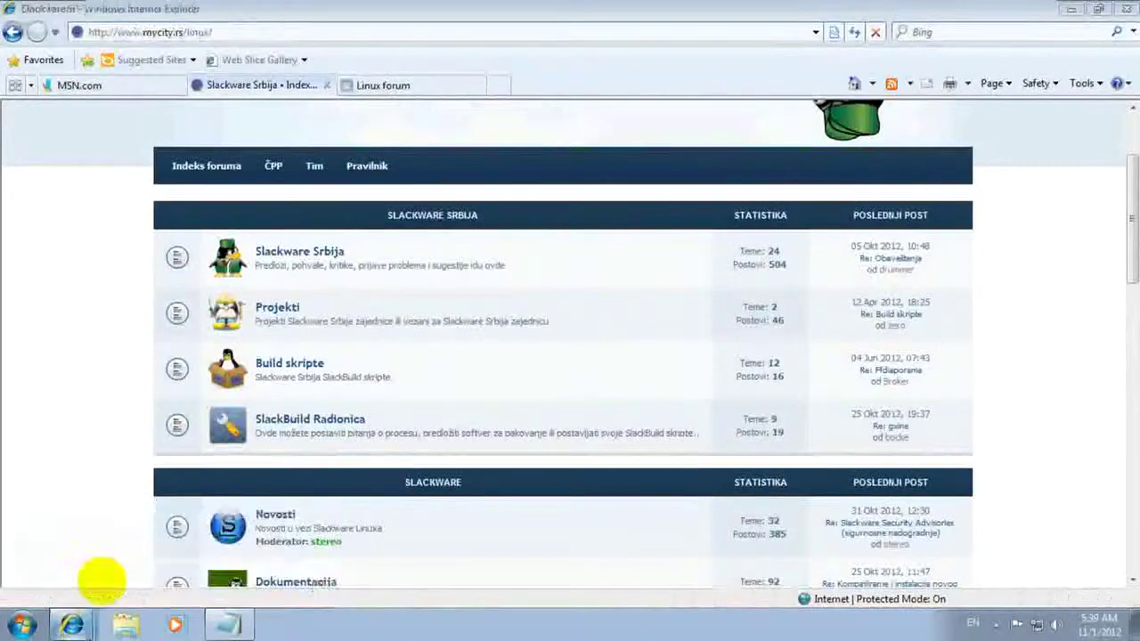
{"action": "scroll", "coordinate": [304, 263], "scroll_direction": "down", "scroll_amount": 1}
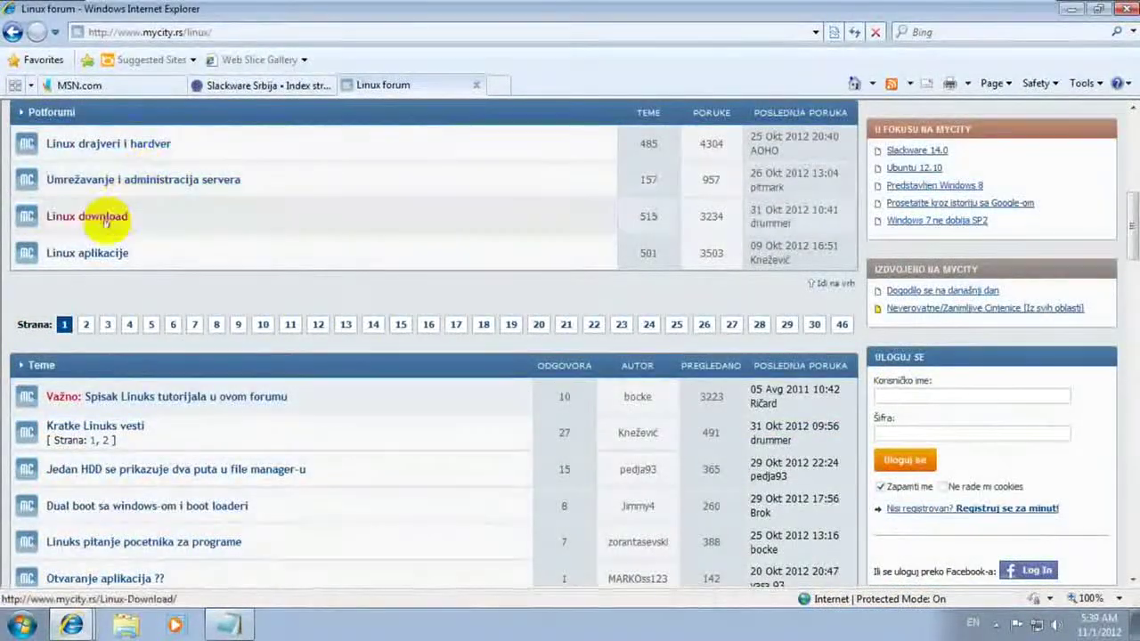
{"action": "scroll", "coordinate": [293, 287], "scroll_direction": "down", "scroll_amount": 2}
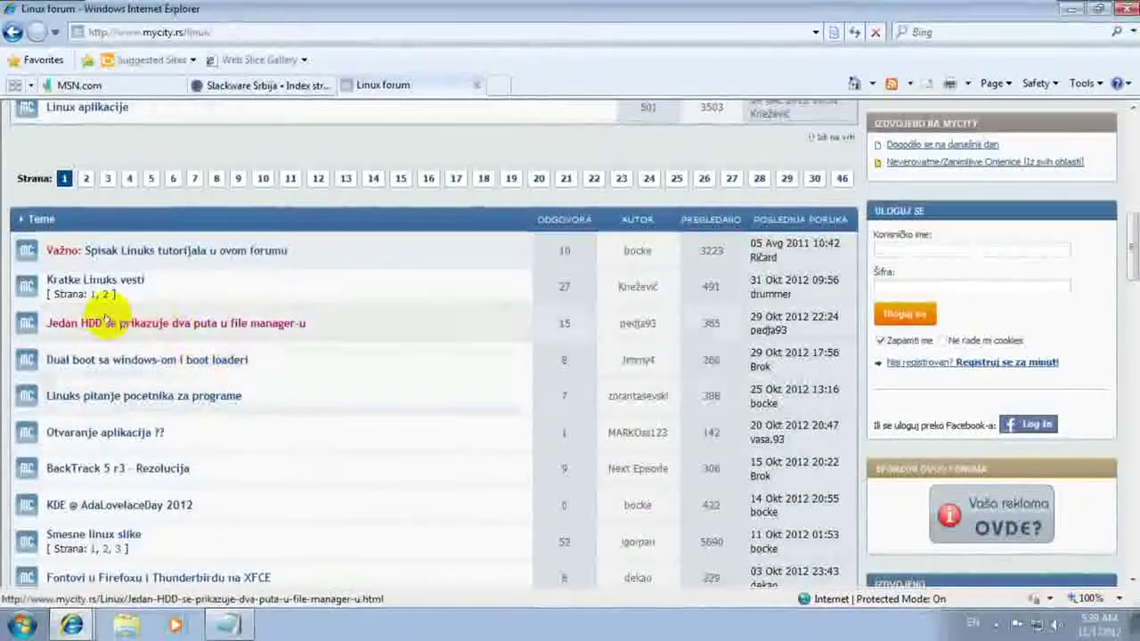
{"action": "left_click", "coordinate": [137, 361]}
Step: Read through the posts of the topic on dual booting with Windows and boot loaders
{"action": "scroll", "coordinate": [371, 383], "scroll_direction": "down", "scroll_amount": 5}
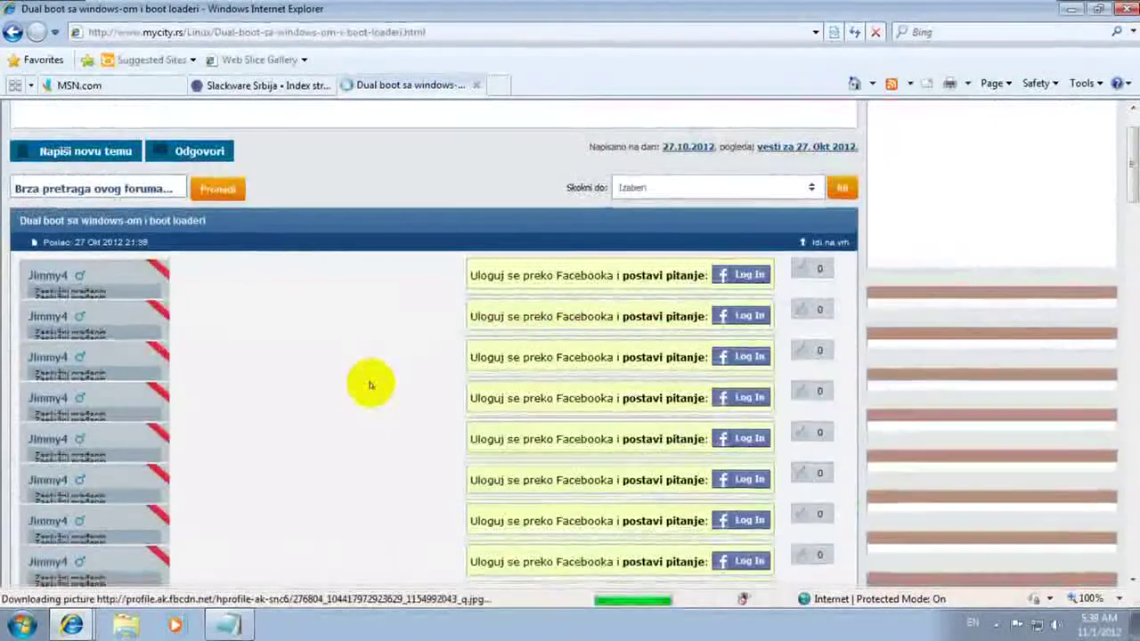
{"action": "scroll", "coordinate": [371, 385], "scroll_direction": "down", "scroll_amount": 1}
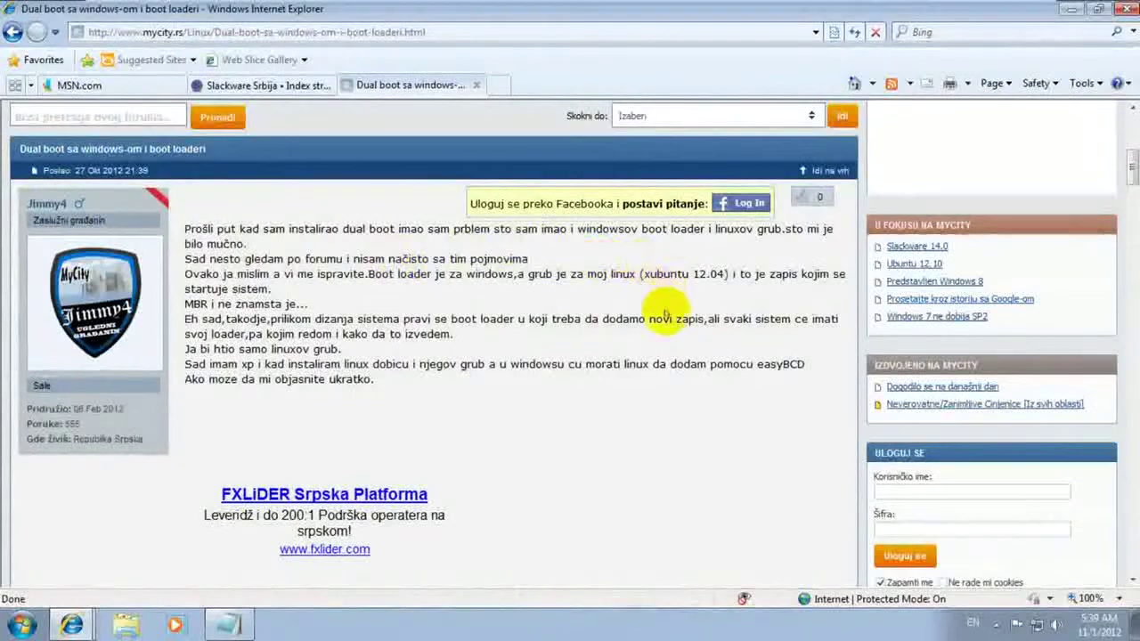
{"action": "scroll", "coordinate": [664, 316], "scroll_direction": "down", "scroll_amount": 8}
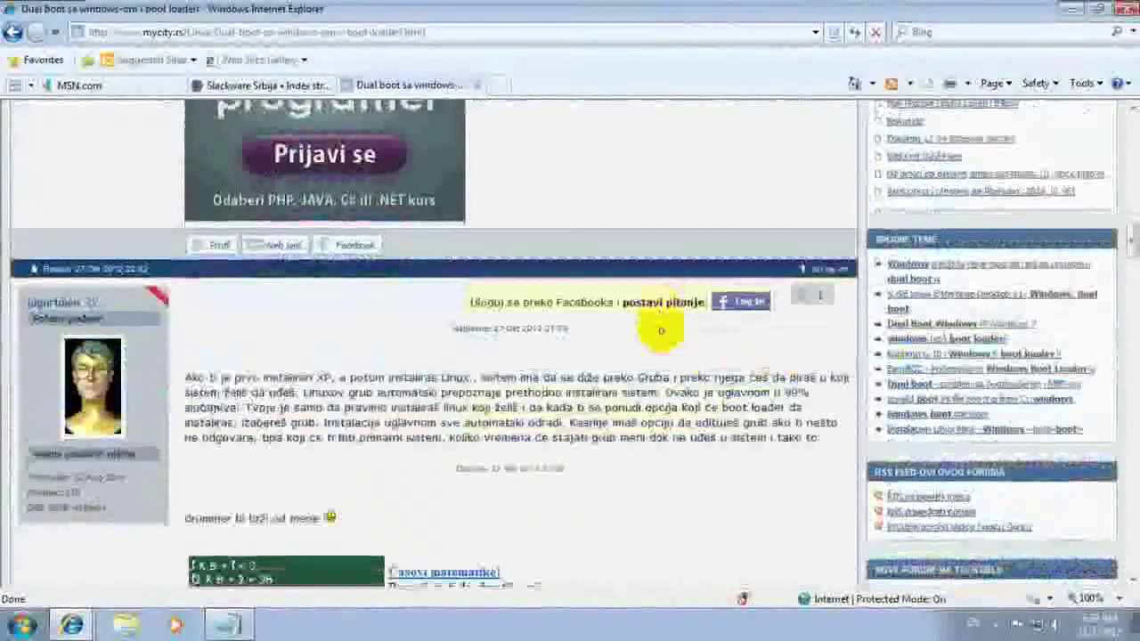
{"action": "scroll", "coordinate": [661, 331], "scroll_direction": "down", "scroll_amount": 15}
{"action": "scroll", "coordinate": [659, 330], "scroll_direction": "down", "scroll_amount": 15}
{"action": "scroll", "coordinate": [659, 331], "scroll_direction": "down", "scroll_amount": 10}
{"action": "scroll", "coordinate": [660, 334], "scroll_direction": "up", "scroll_amount": 12}
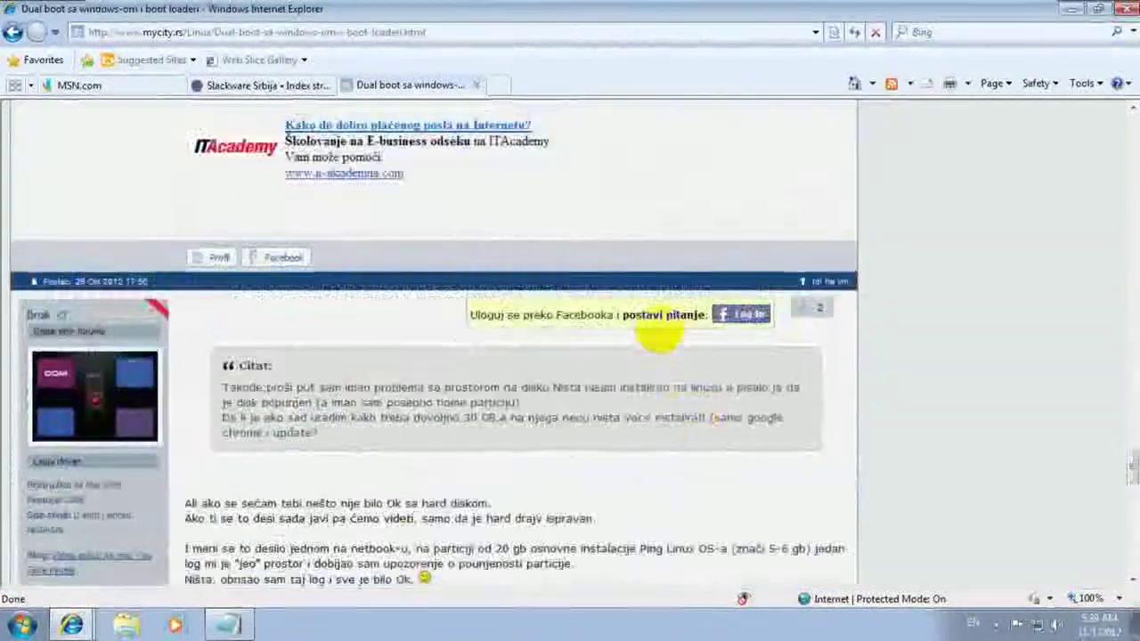
{"action": "scroll", "coordinate": [659, 334], "scroll_direction": "up", "scroll_amount": 15}
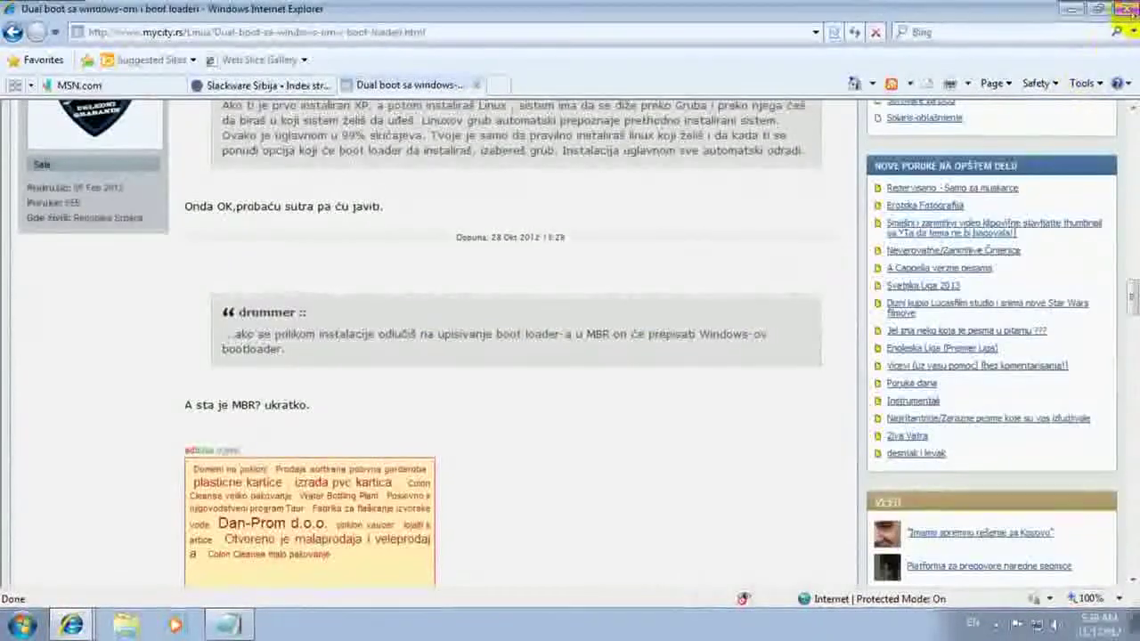
Step: Close Internet Explorer together with all its tabs
{"action": "left_click", "coordinate": [1128, 9]}
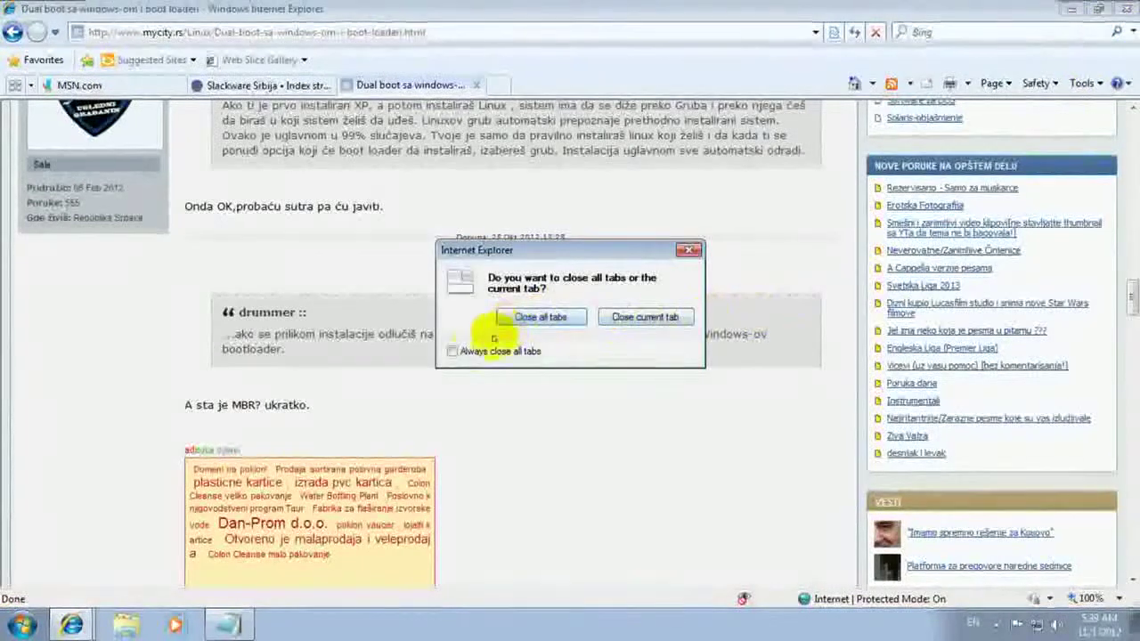
{"action": "left_click", "coordinate": [535, 316]}
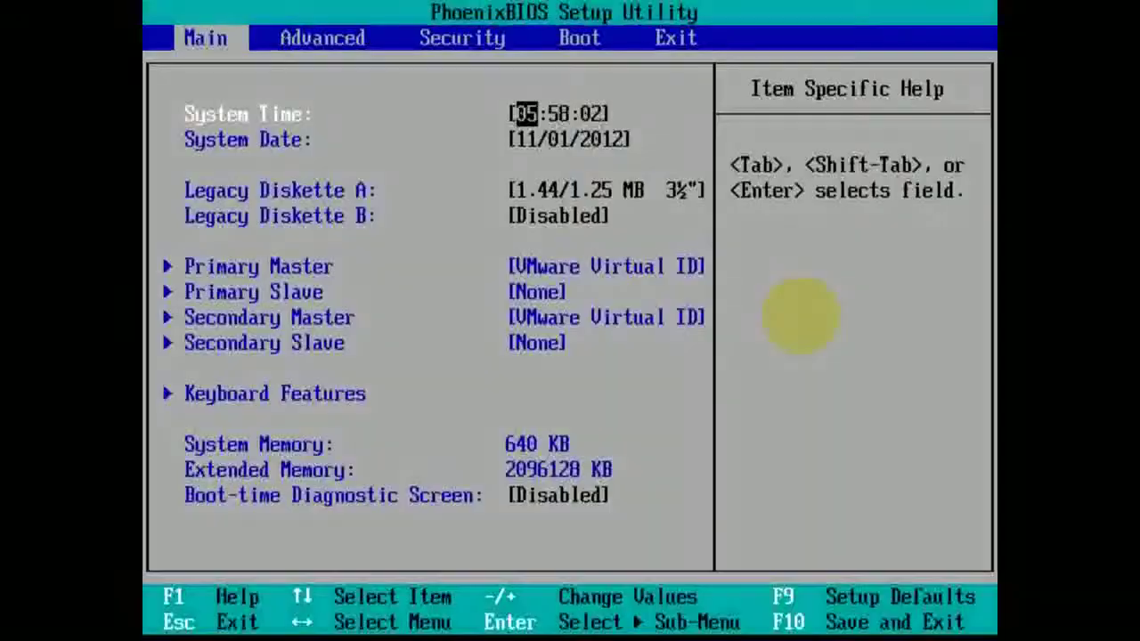
Step: Move the CD-ROM Drive to the first position in the BIOS boot order, saving the configuration and exiting setup
{"action": "key", "text": "Right"}
{"action": "key", "text": "Right"}
{"action": "key", "text": "Right"}
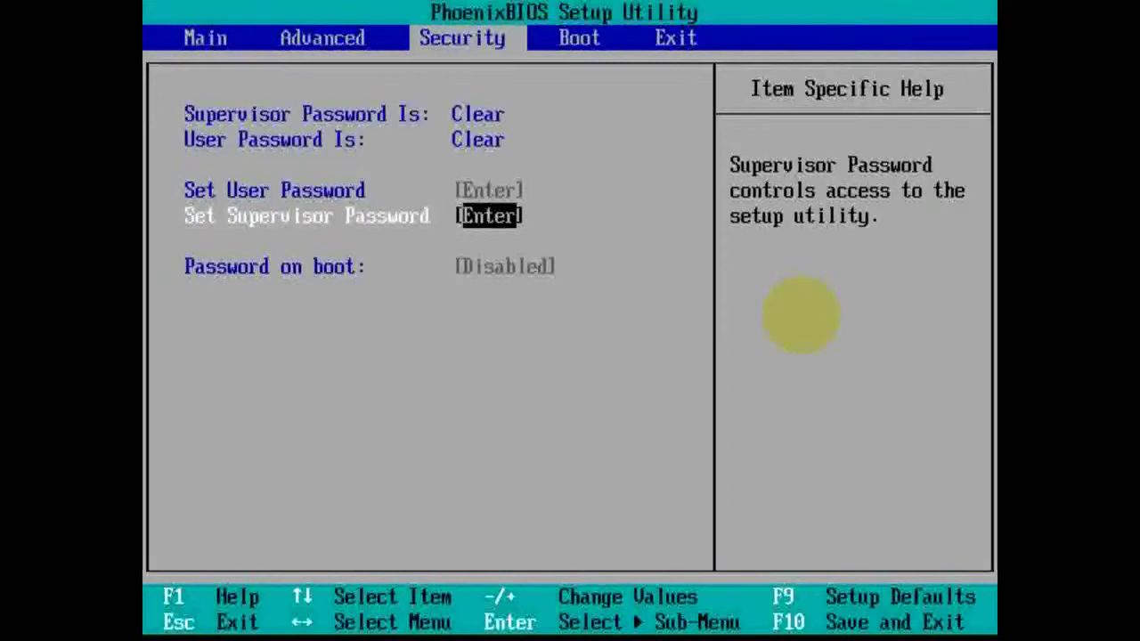
{"action": "key", "text": "Down"}
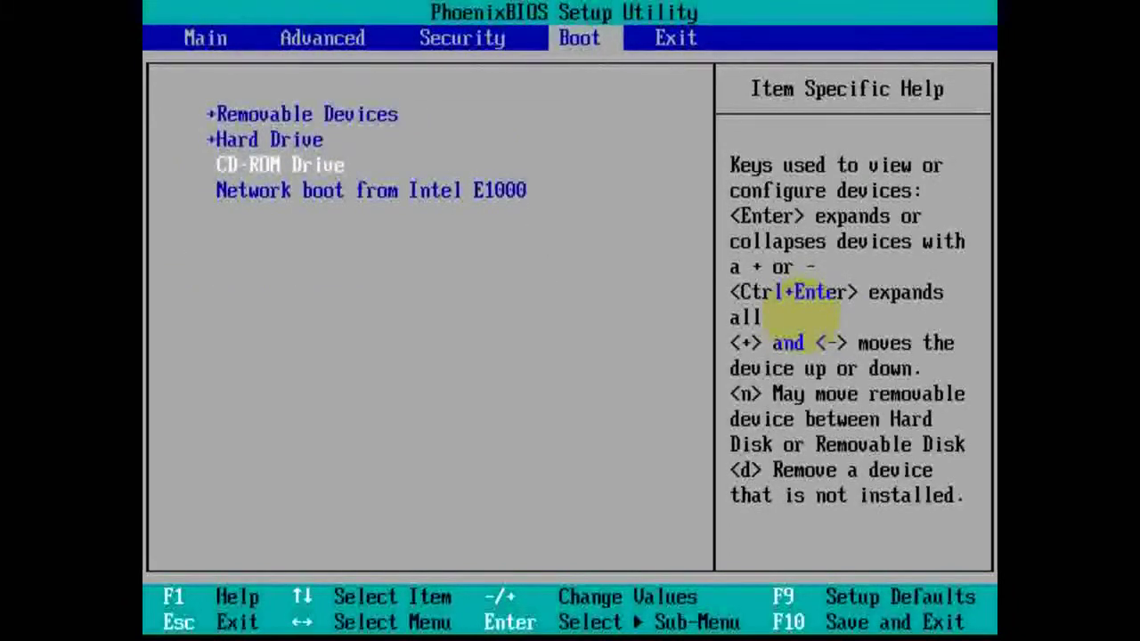
{"action": "key", "text": "plus"}
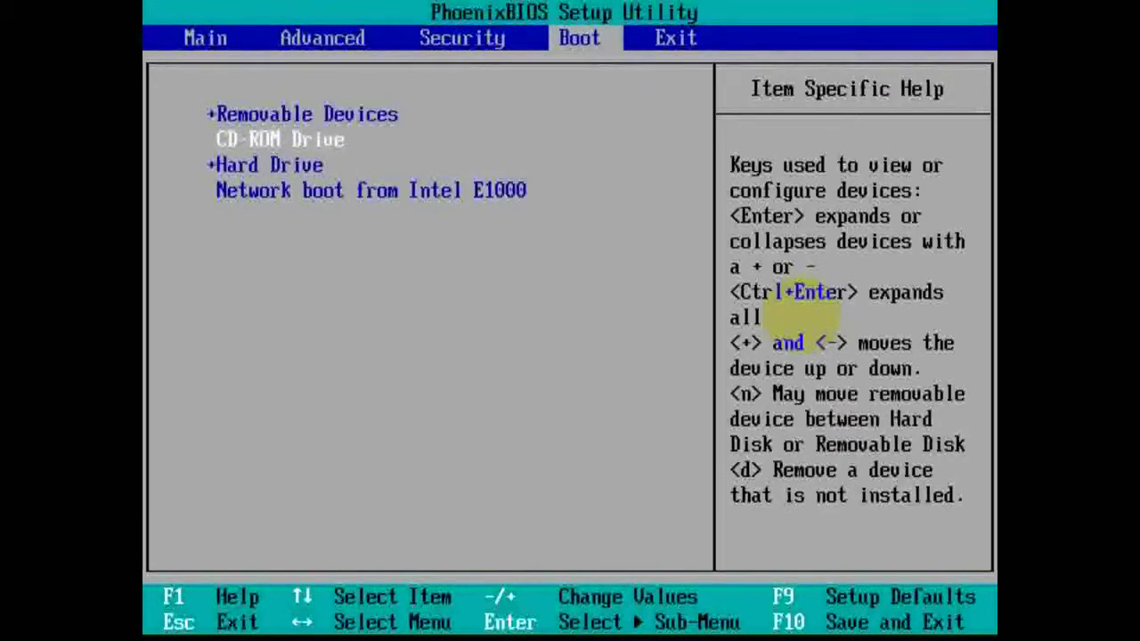
{"action": "key", "text": "plus"}
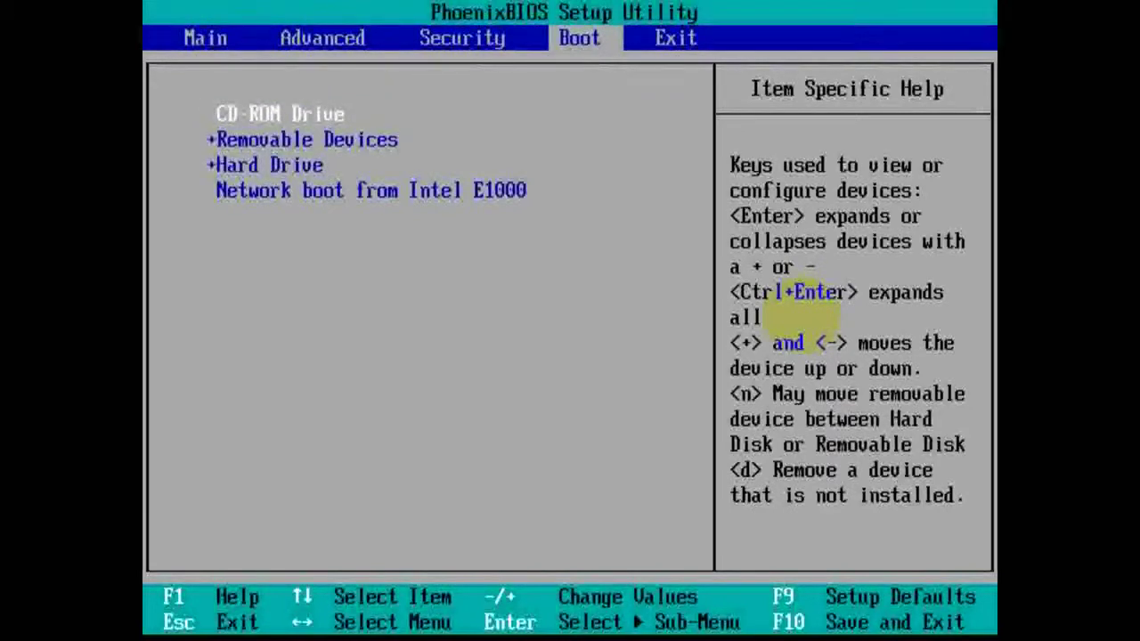
{"action": "key", "text": "F10"}
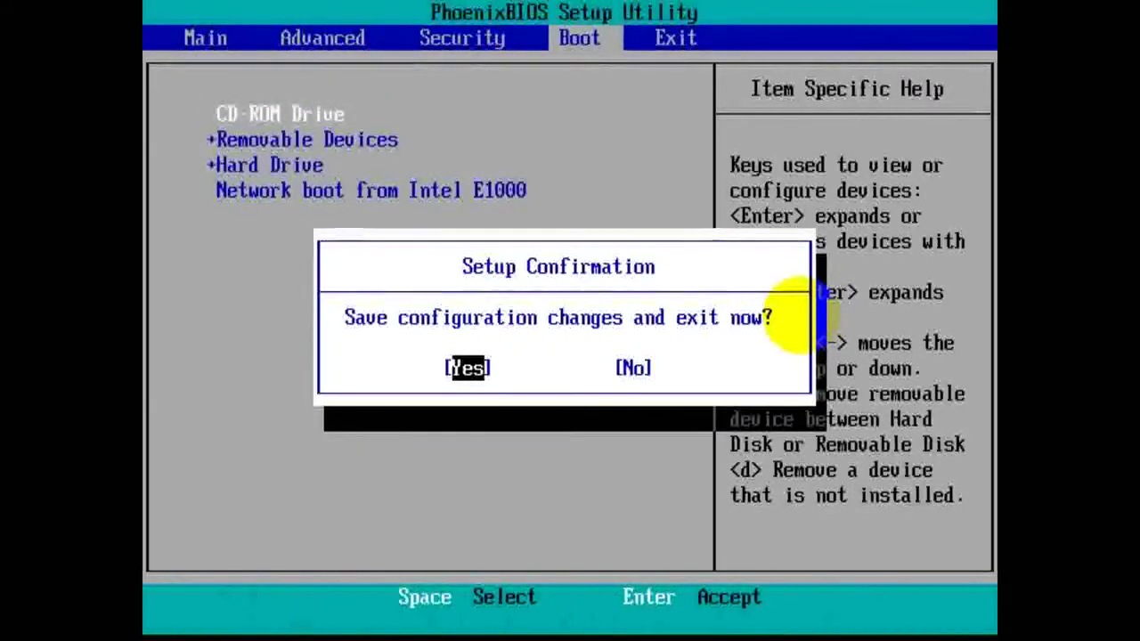
{"action": "key", "text": "Return"}
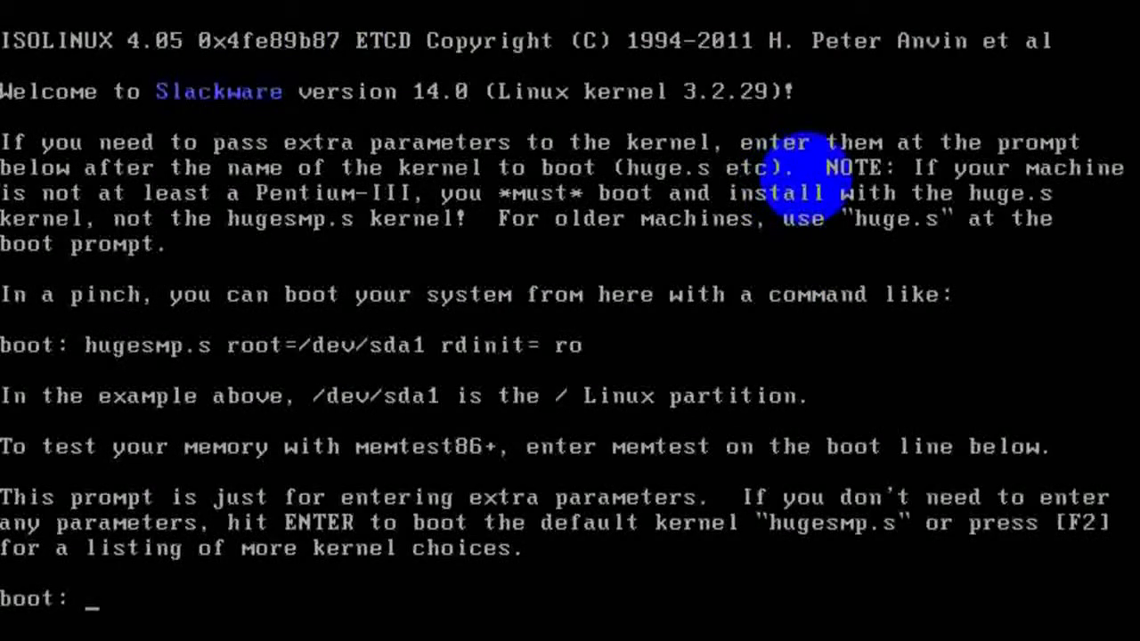
Step: Boot the Slackware installer with the default kernel and US keyboard map, continuing through the login to the root shell
{"action": "key", "text": "Return"}
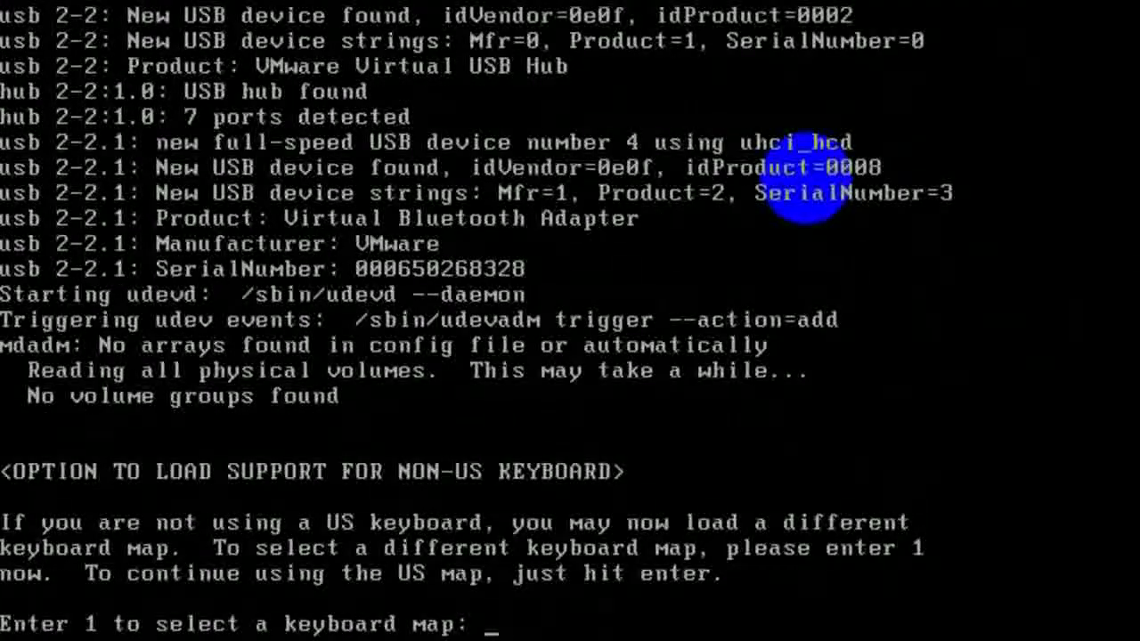
{"action": "key", "text": "Return"}
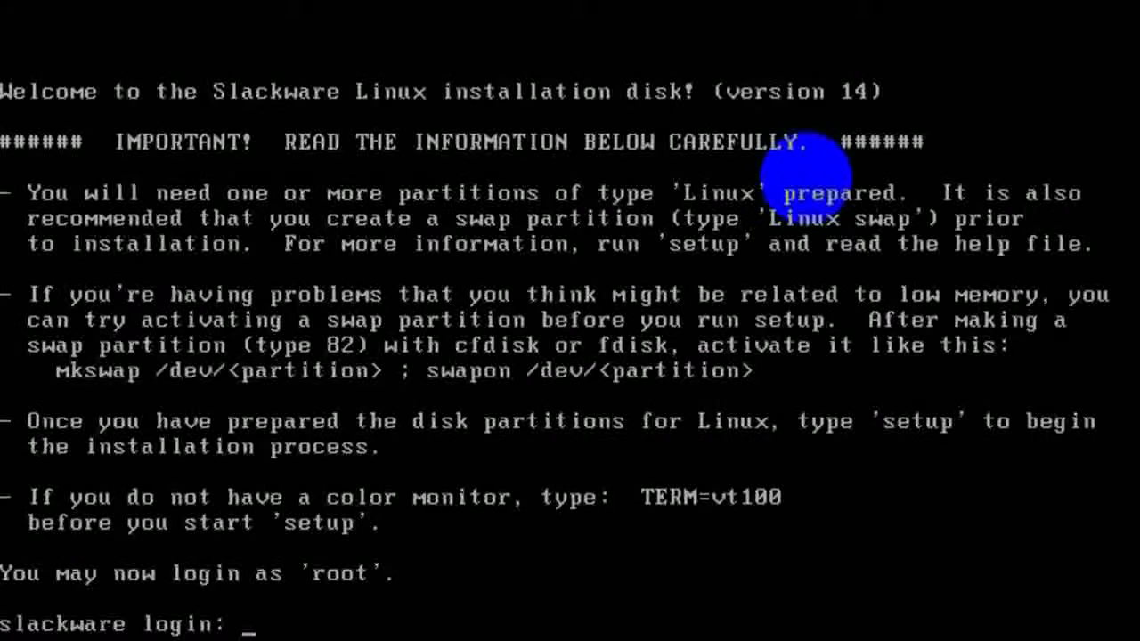
{"action": "key", "text": "Return"}
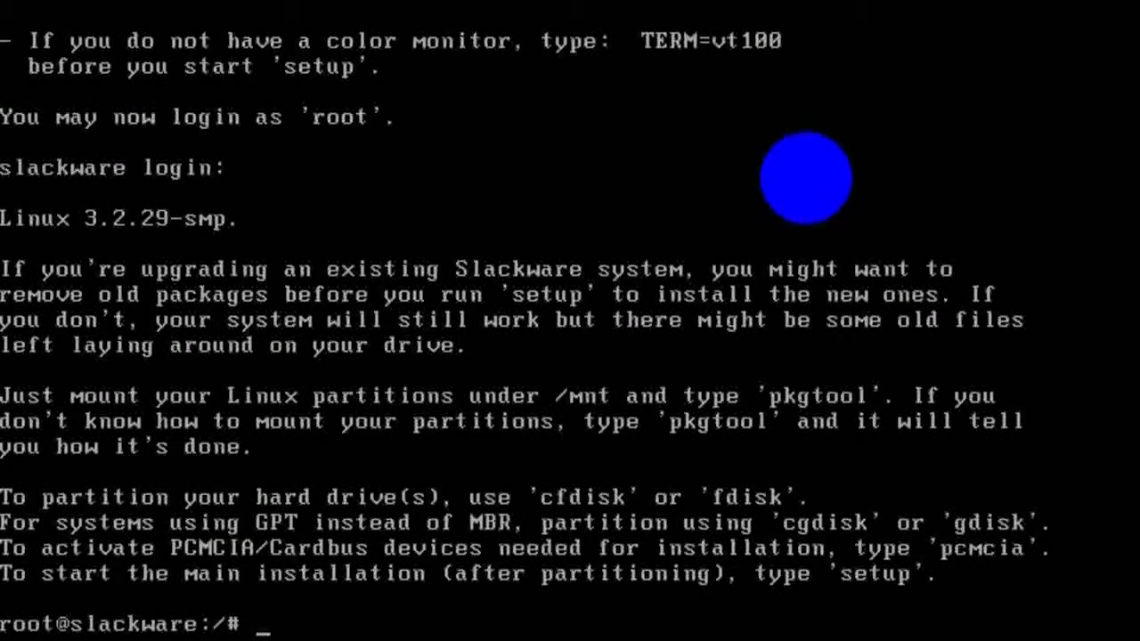
Step: Run cfdisk and create a 2048 MB primary partition at the beginning of the free space after sda2
{"action": "type", "text": "cfdisk"}
{"action": "key", "text": "Return"}
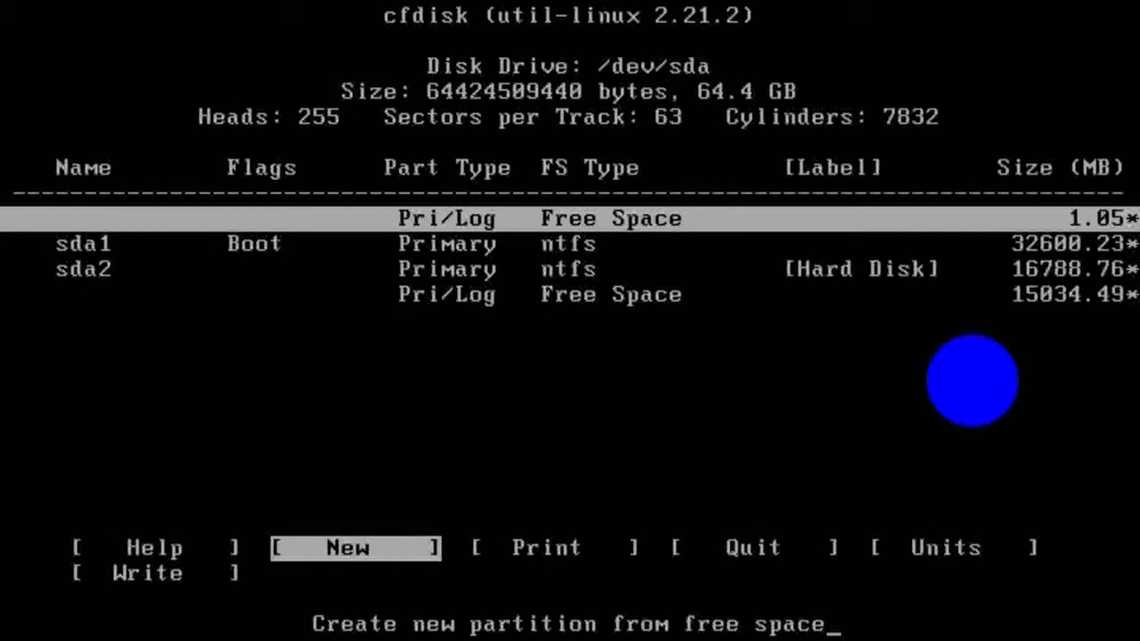
{"action": "key", "text": "Down"}
{"action": "key", "text": "Down"}
{"action": "key", "text": "Down"}
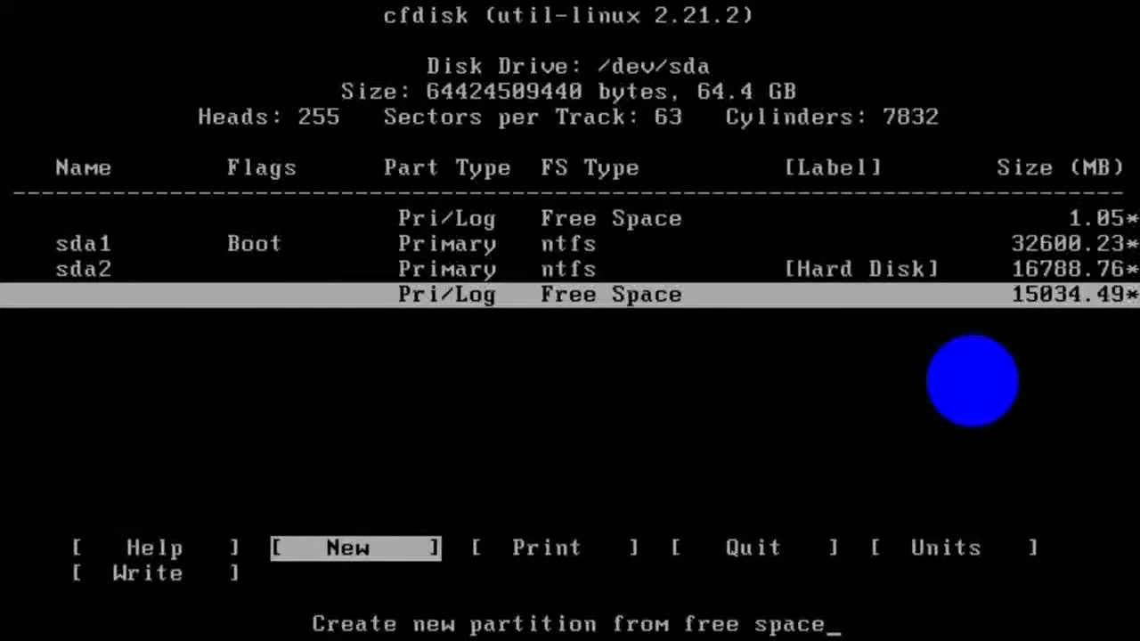
{"action": "key", "text": "Return"}
{"action": "key", "text": "Return"}
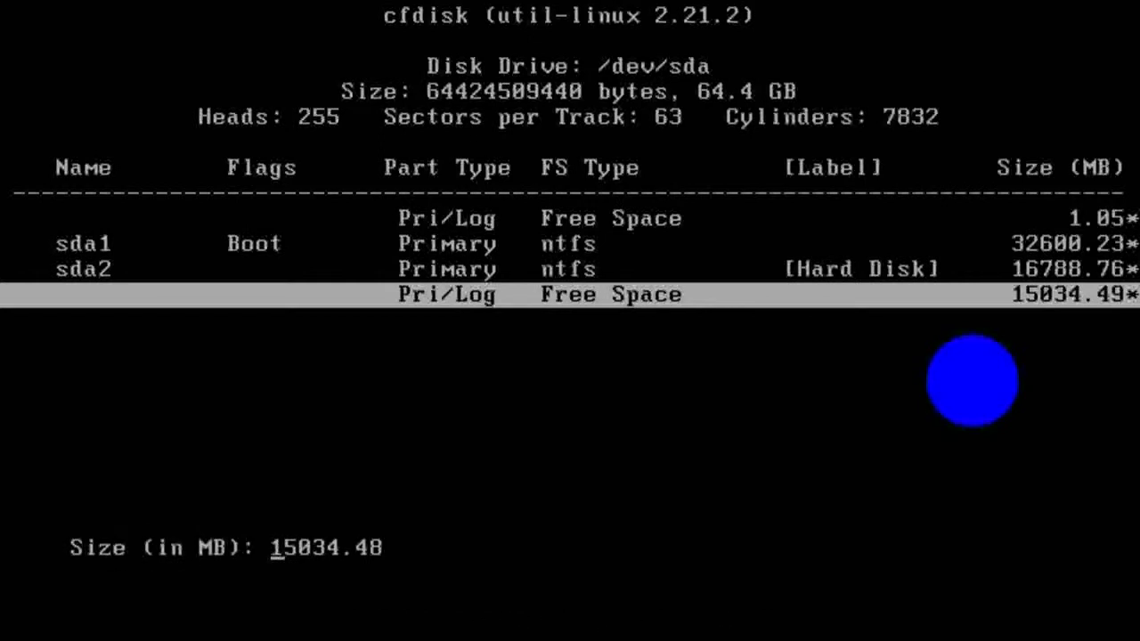
{"action": "key", "text": "BackSpace"}
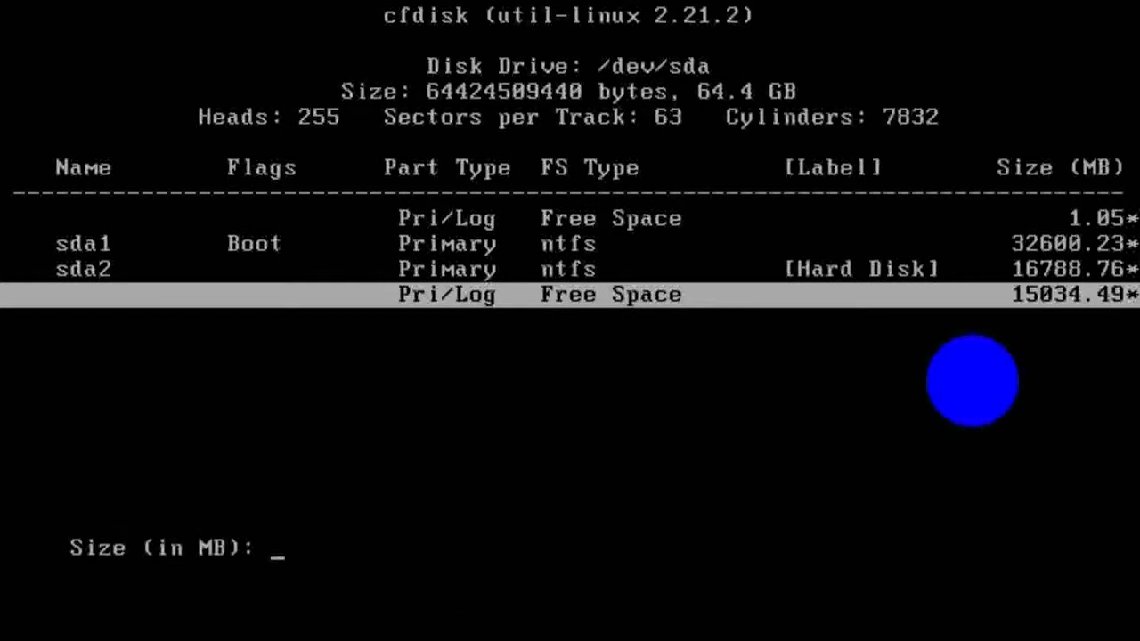
{"action": "type", "text": "2048"}
{"action": "key", "text": "Return"}
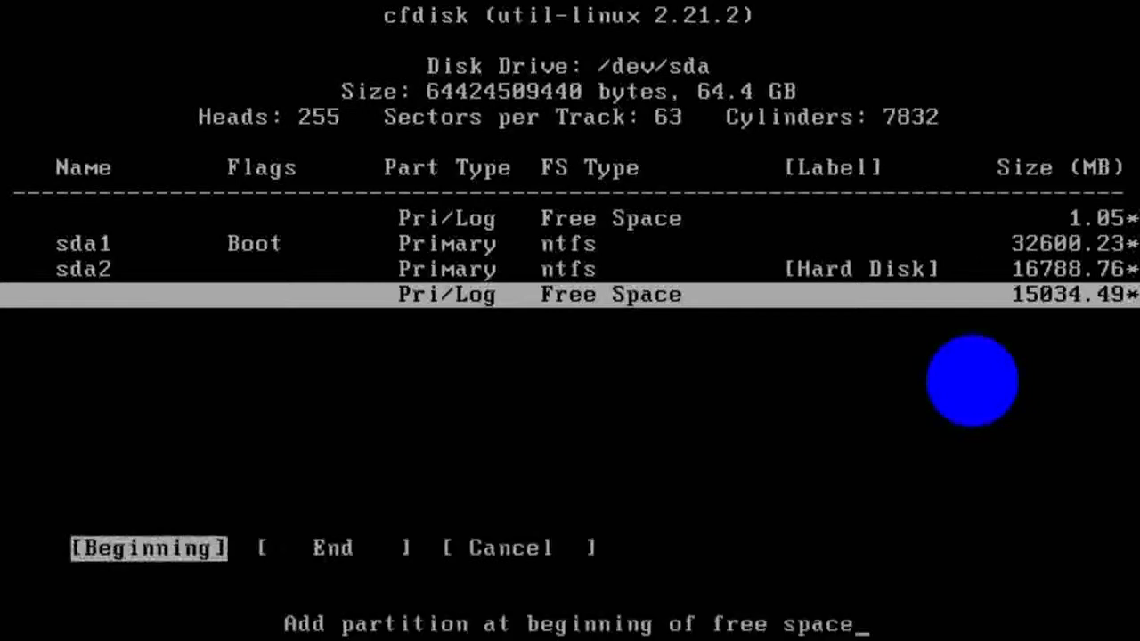
{"action": "key", "text": "Return"}
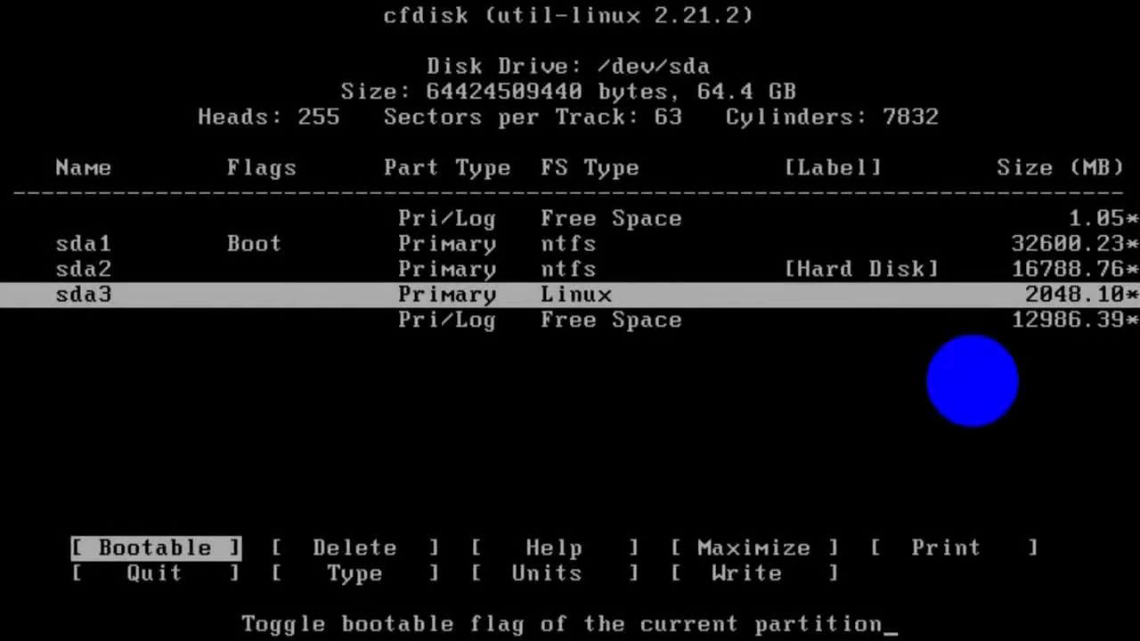
Step: Change the filesystem type of sda3 to 82, Linux swap
{"action": "key", "text": "Right"}
{"action": "key", "text": "Right"}
{"action": "key", "text": "Right"}
{"action": "key", "text": "Right"}
{"action": "key", "text": "Right"}
{"action": "key", "text": "Right"}
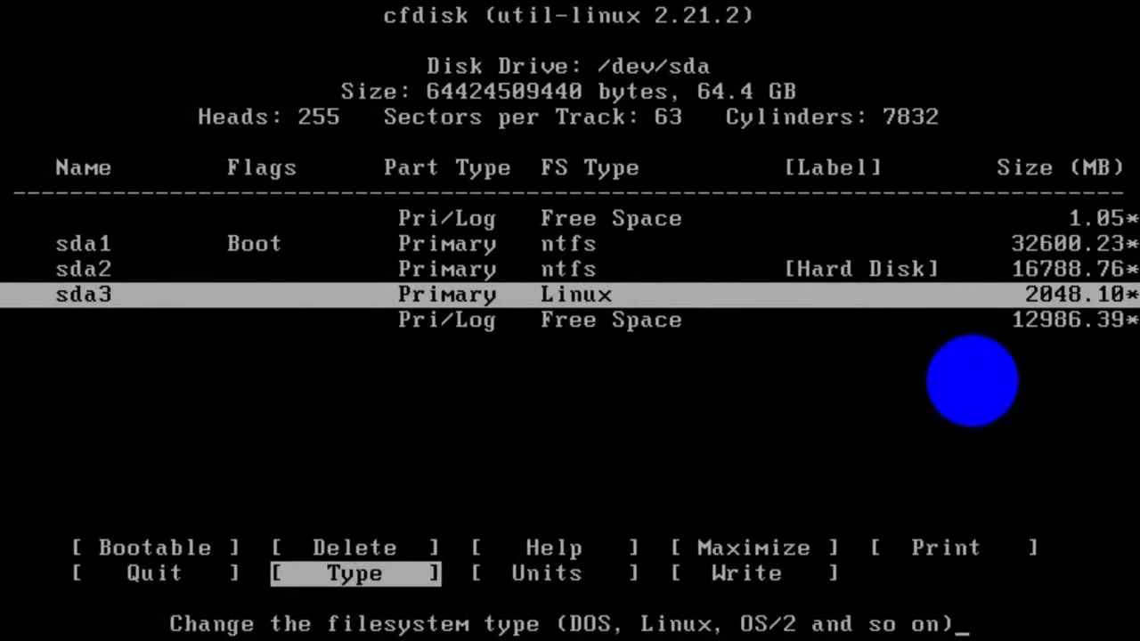
{"action": "key", "text": "Return"}
{"action": "key", "text": "Return"}
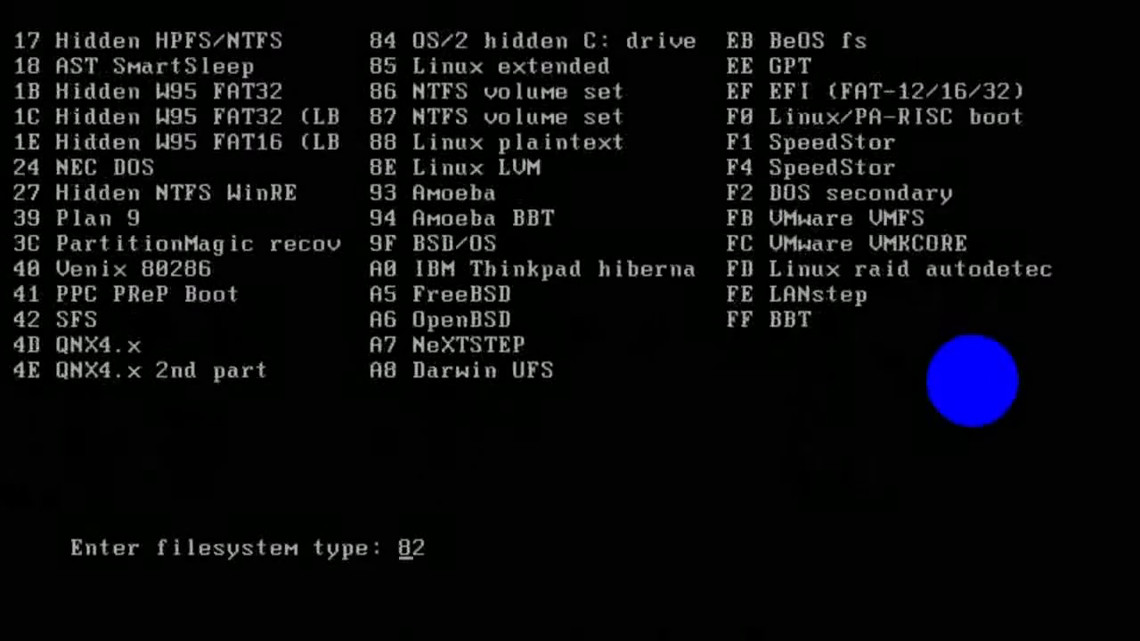
{"action": "key", "text": "Return"}
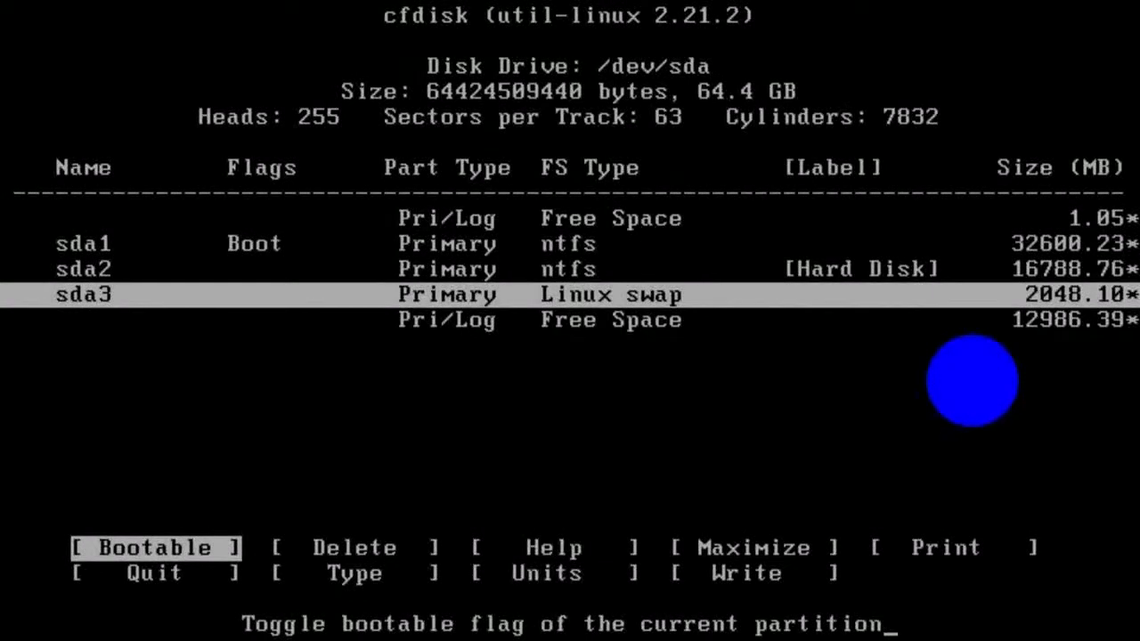
Step: Create a primary Linux partition from all 12986.39 MB of free space after the swap partition
{"action": "key", "text": "Down"}
{"action": "key", "text": "Return"}
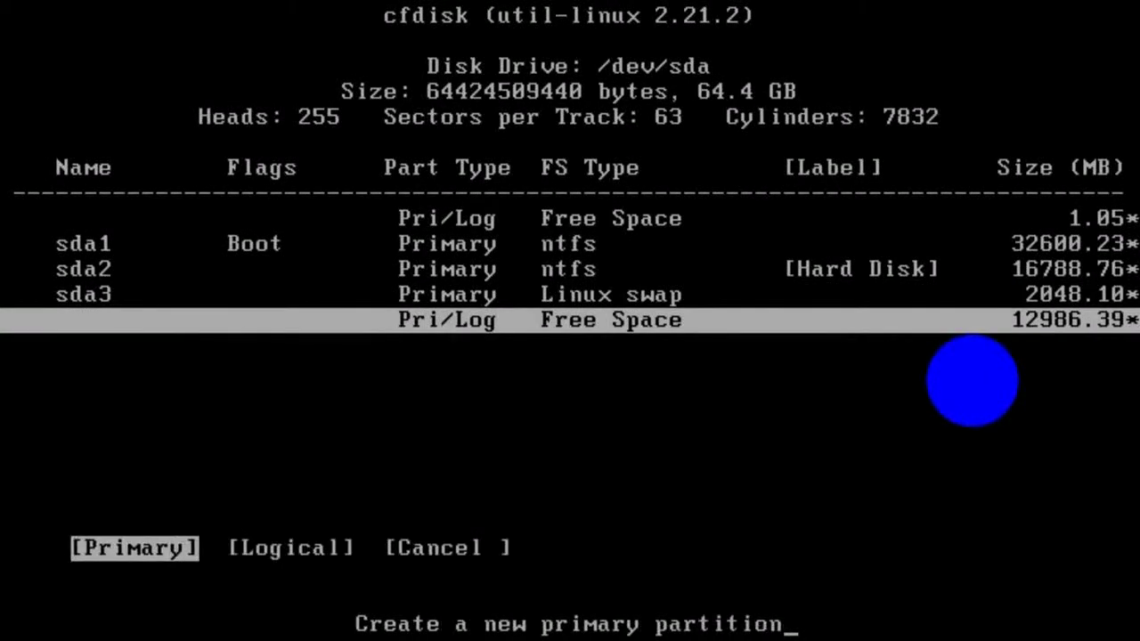
{"action": "key", "text": "Return"}
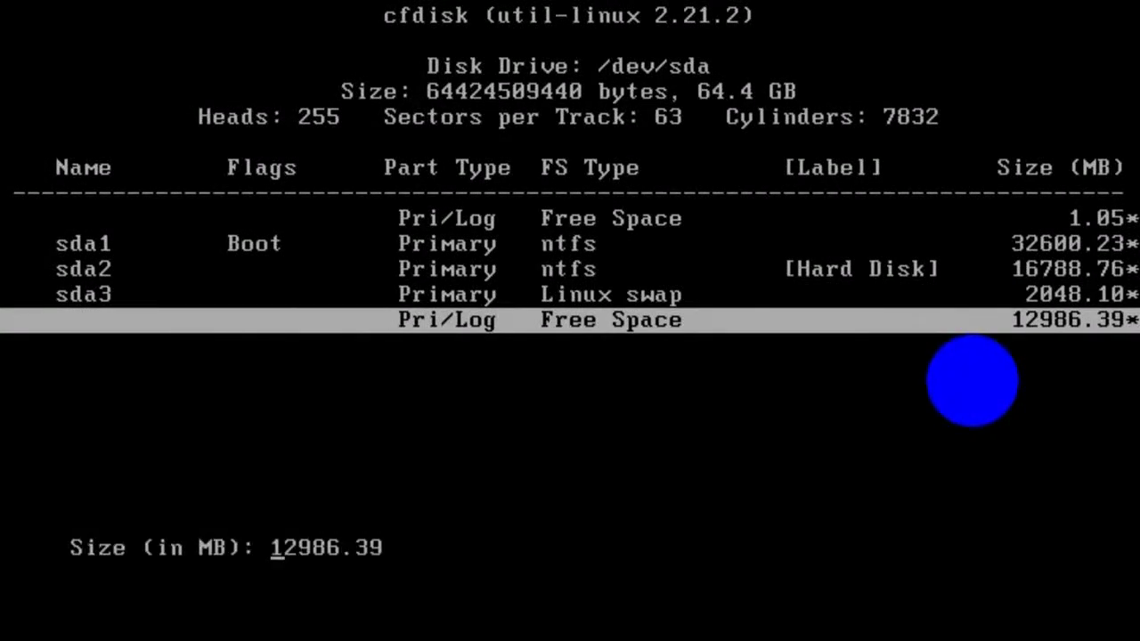
{"action": "key", "text": "Return"}
Step: Write the new partition table to the disk and quit cfdisk
{"action": "key", "text": "Right"}
{"action": "key", "text": "Right"}
{"action": "key", "text": "Right"}
{"action": "key", "text": "Right"}
{"action": "key", "text": "Right"}
{"action": "key", "text": "Right"}
{"action": "key", "text": "Right"}
{"action": "key", "text": "Right"}
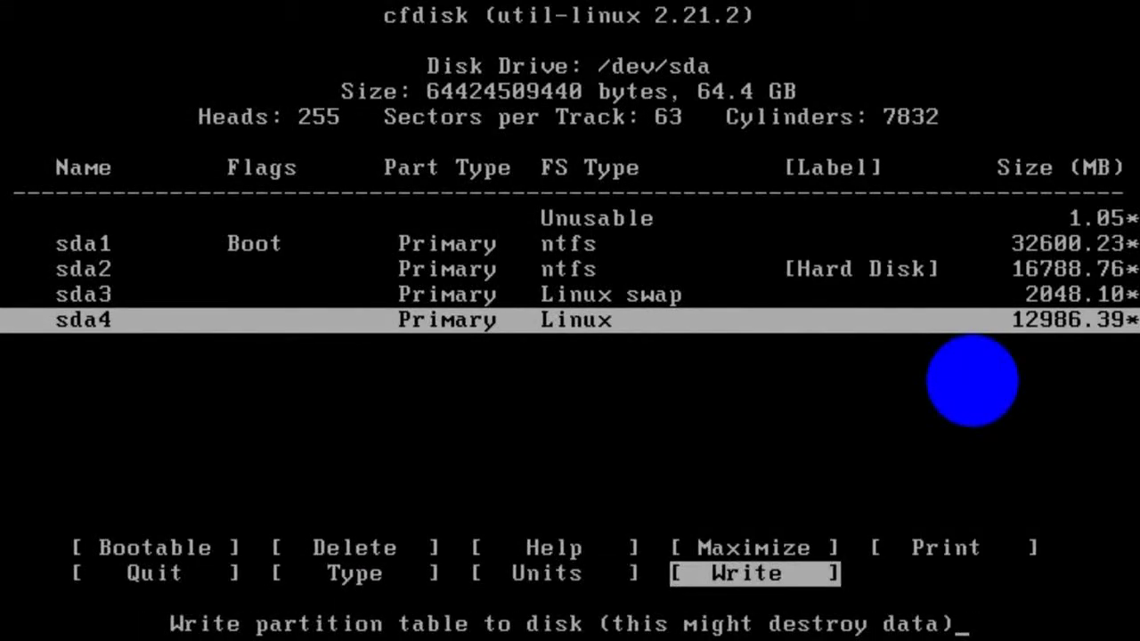
{"action": "key", "text": "w"}
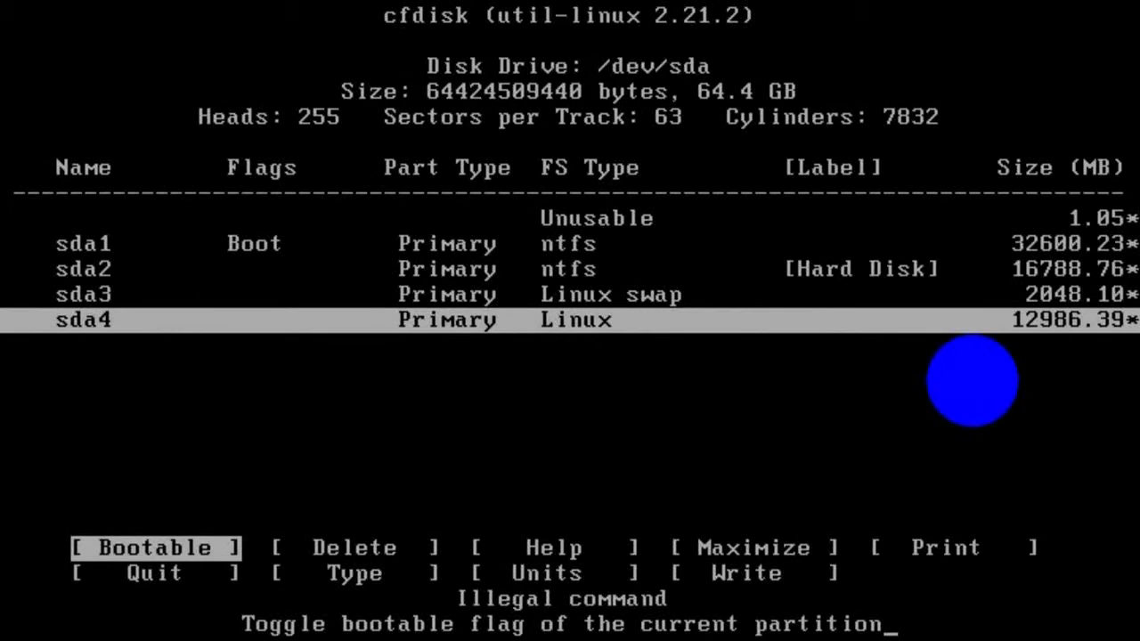
{"action": "key", "text": "Right"}
{"action": "key", "text": "Right"}
{"action": "key", "text": "Right"}
{"action": "key", "text": "Right"}
{"action": "key", "text": "Right"}
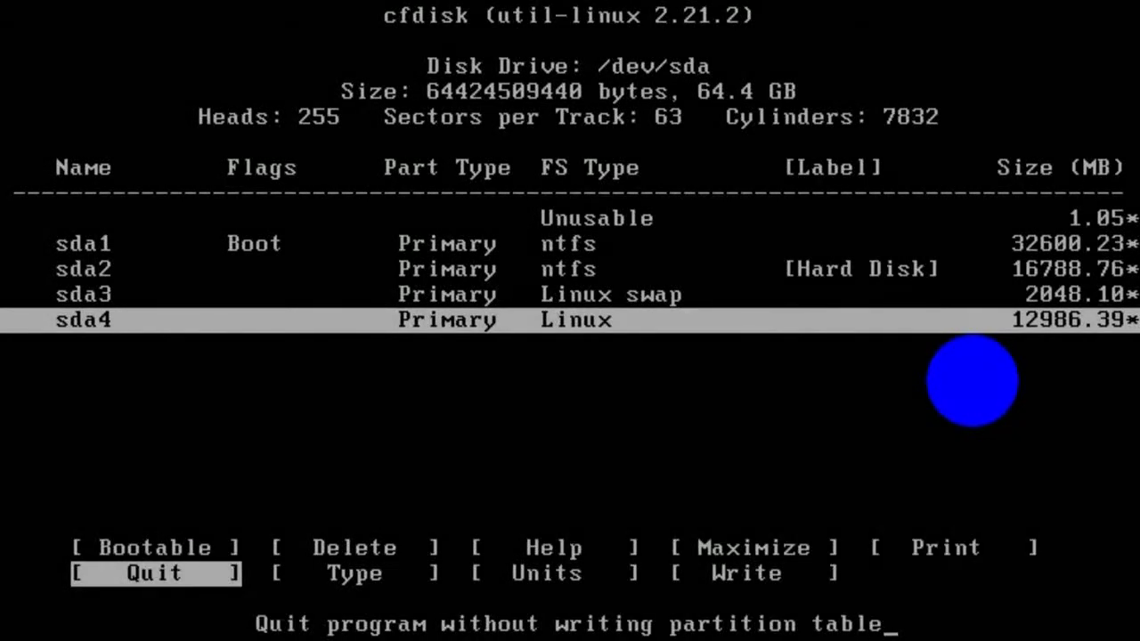
{"action": "key", "text": "Return"}
Step: Run the Slackware setup and configure /dev/sda3 as the swap space through ADDSWAP
{"action": "type", "text": "set"}
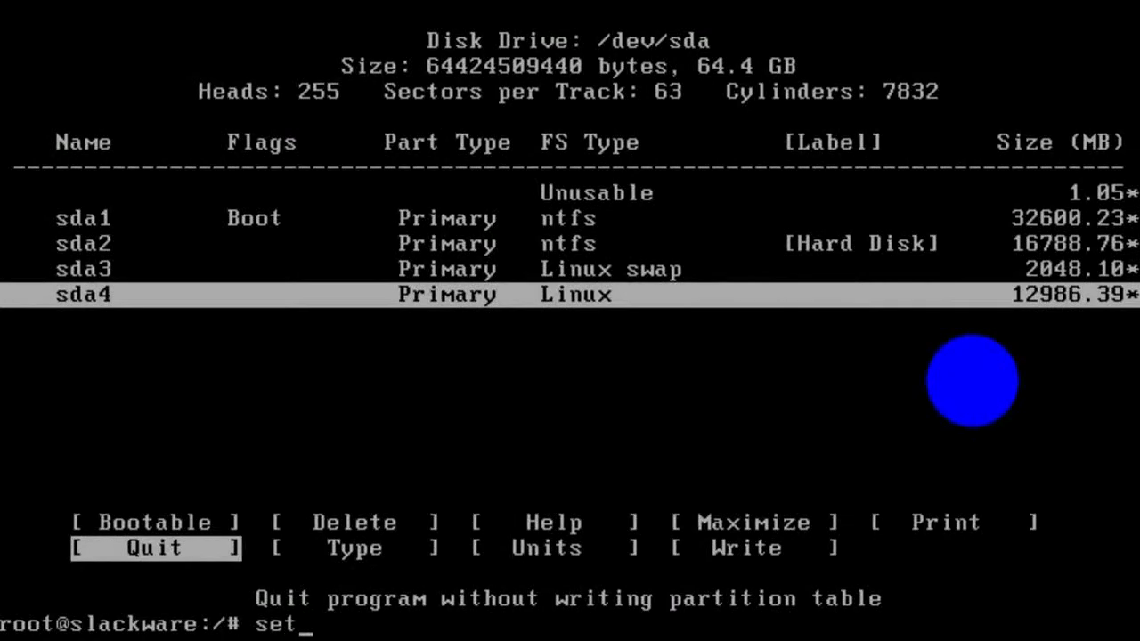
{"action": "type", "text": "up"}
{"action": "key", "text": "Return"}
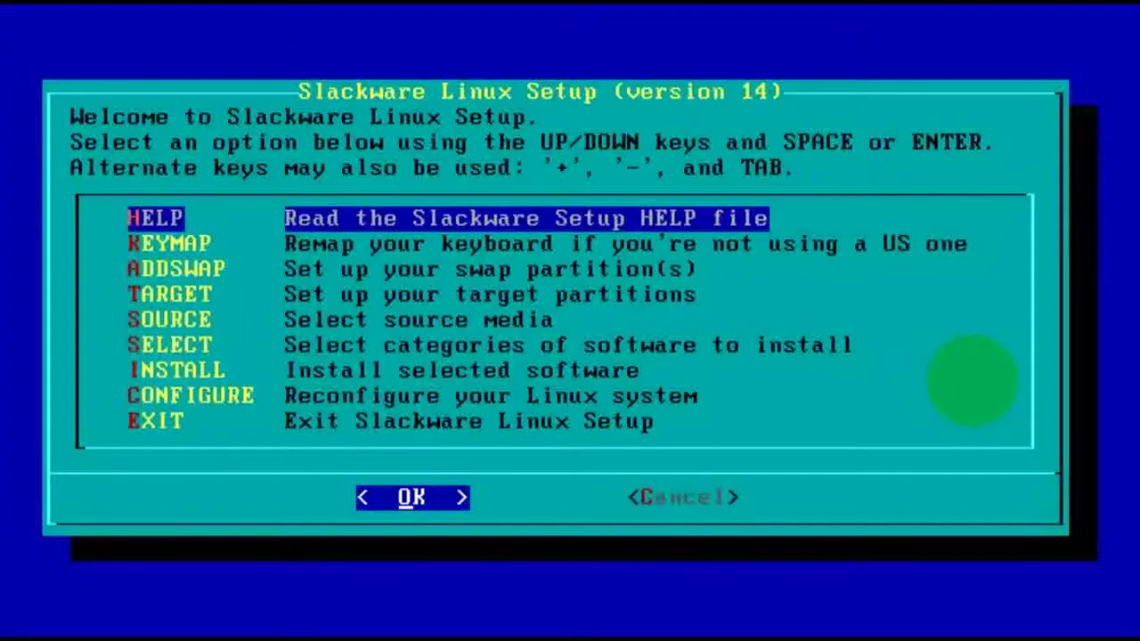
{"action": "key", "text": "Down"}
{"action": "key", "text": "Down"}
{"action": "key", "text": "Return"}
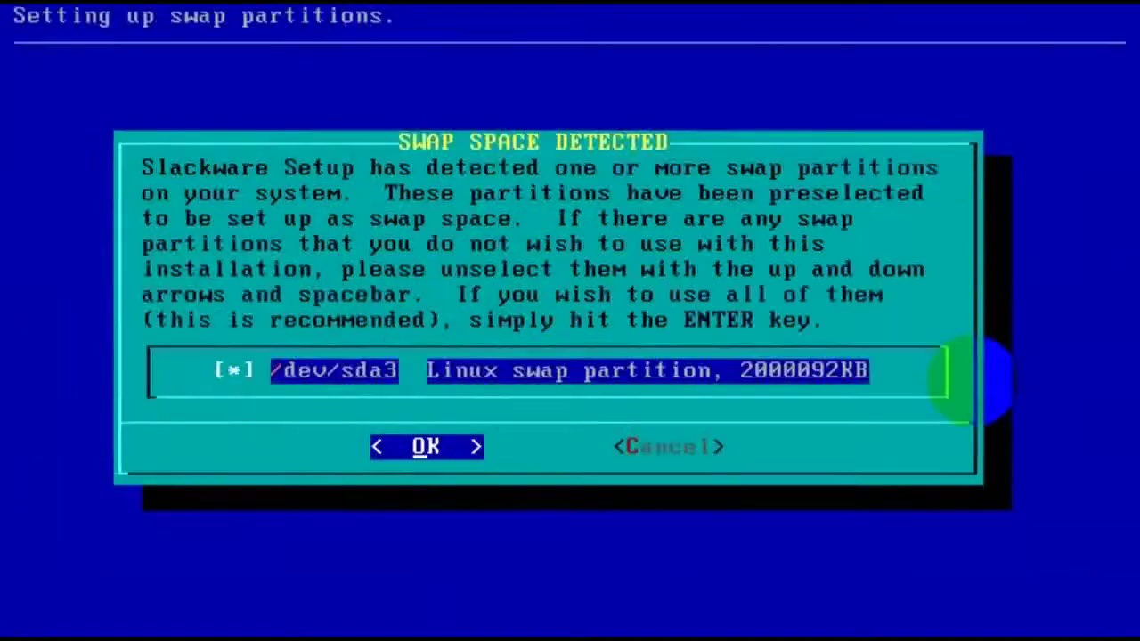
{"action": "key", "text": "Return"}
{"action": "key", "text": "Return"}
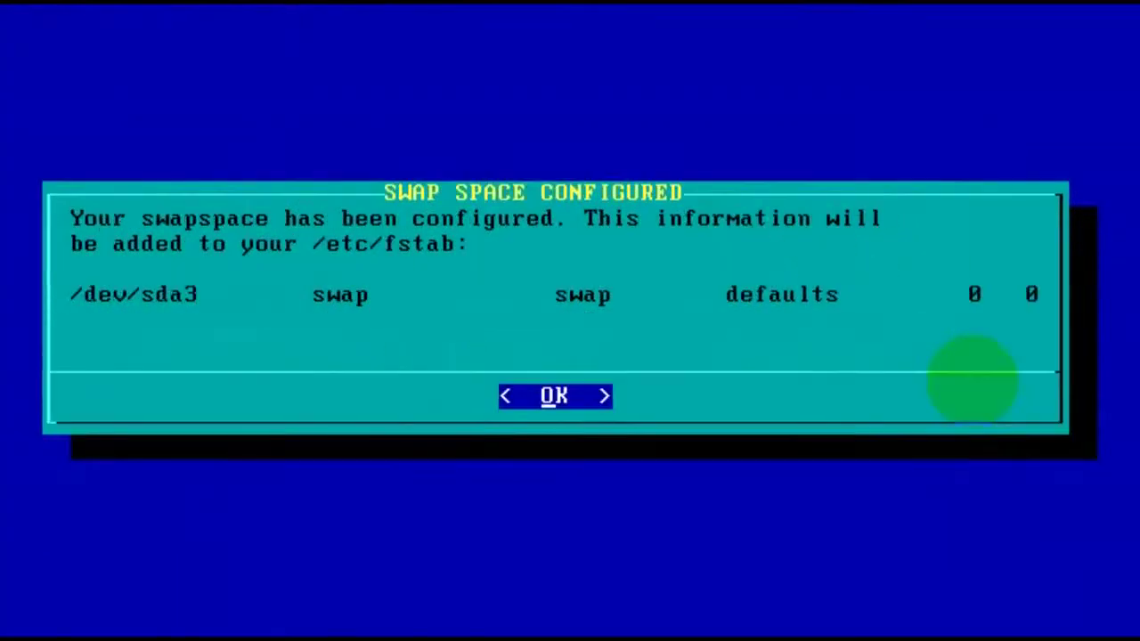
{"action": "key", "text": "Return"}
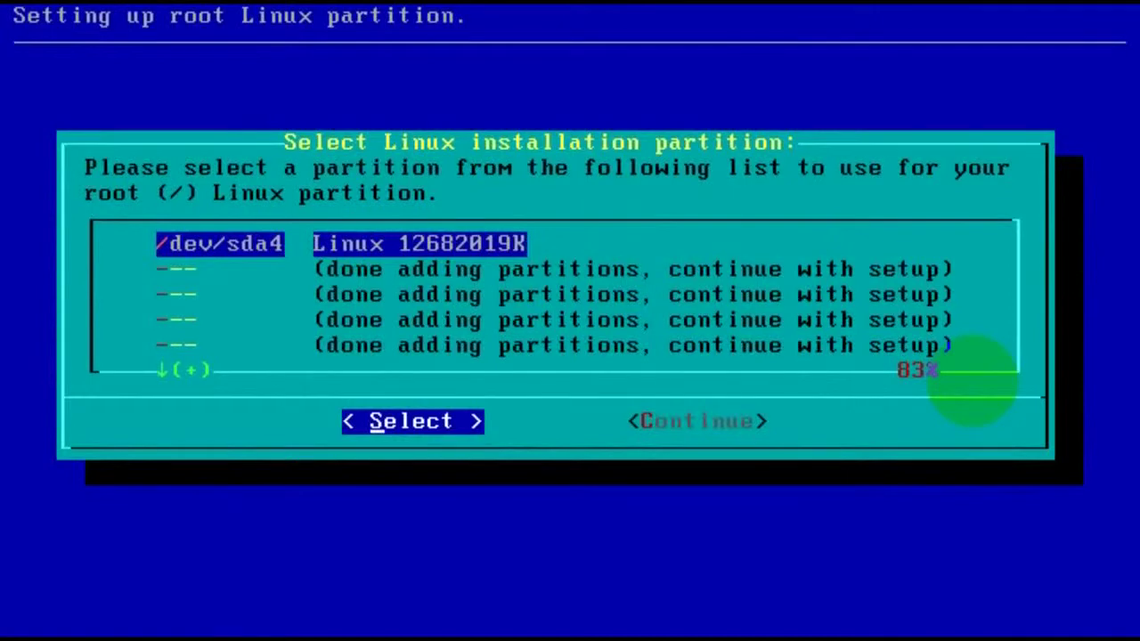
Step: Use /dev/sda4 as the root partition, formatting it with the ext4 filesystem
{"action": "key", "text": "Return"}
{"action": "key", "text": "Return"}
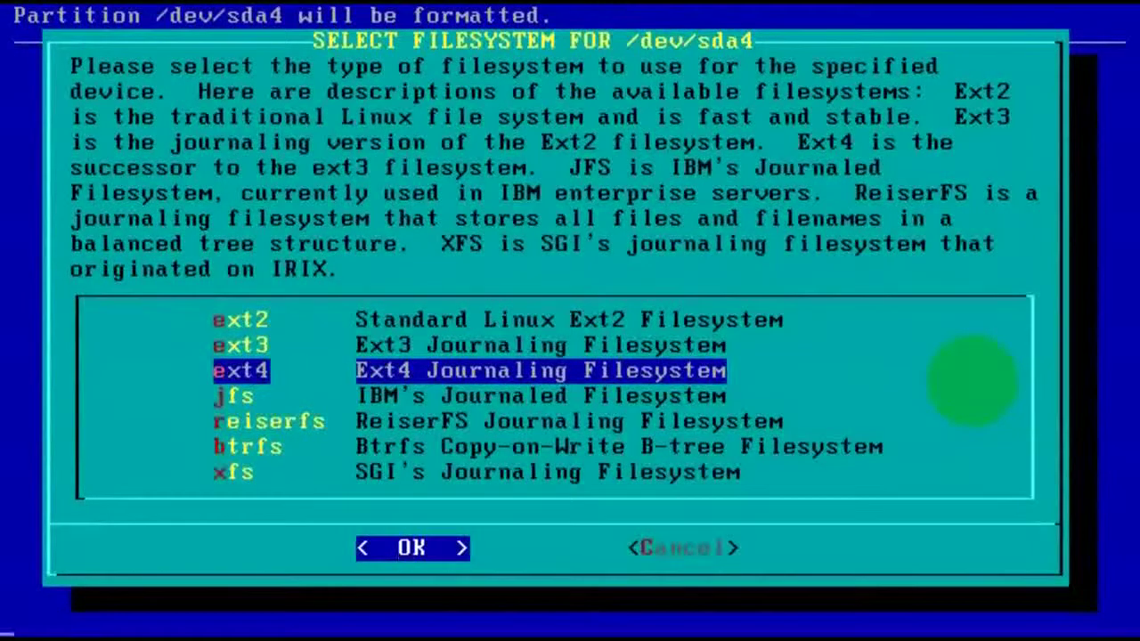
{"action": "key", "text": "Return"}
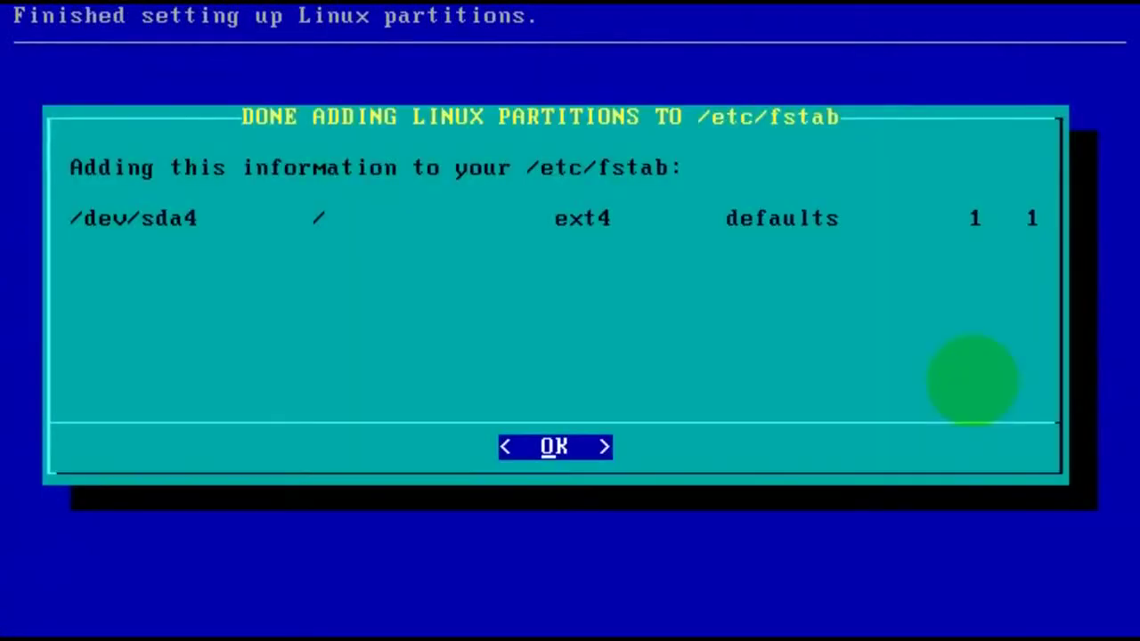
{"action": "key", "text": "Return"}
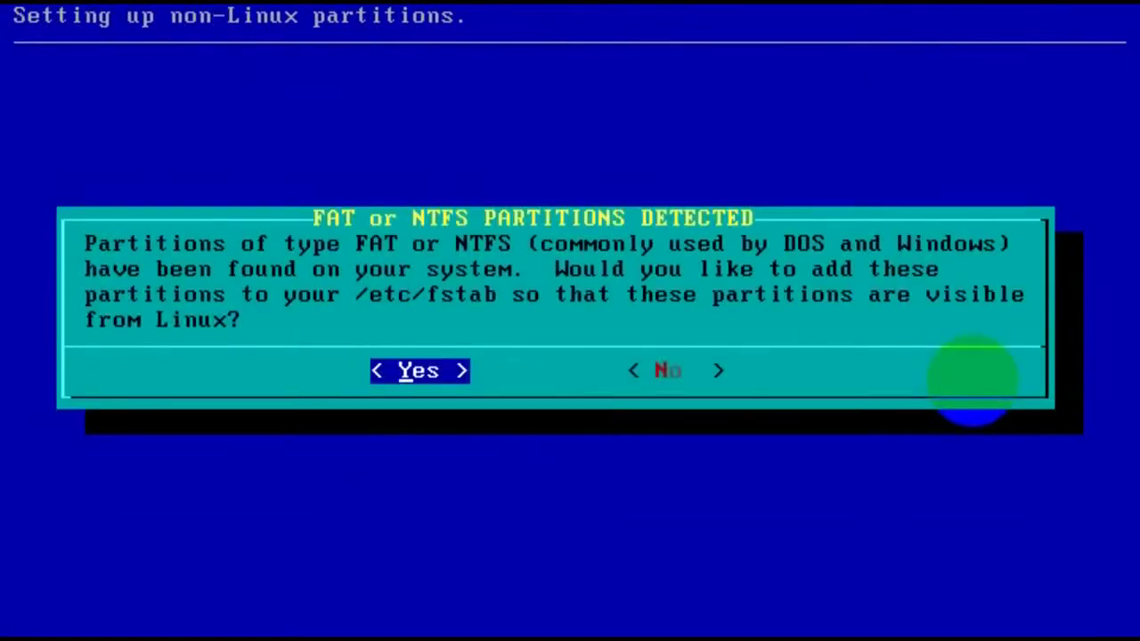
Step: Add the NTFS partition /dev/sda1 to /etc/fstab with fmask=111,dmask=000, so all users can read and write any file
{"action": "key", "text": "Return"}
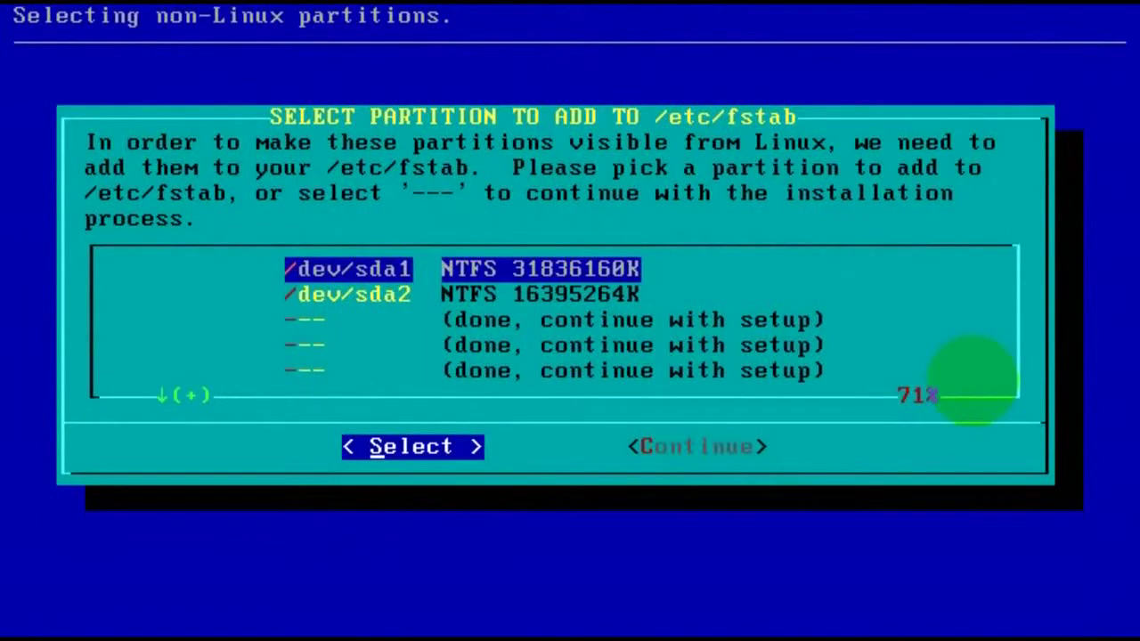
{"action": "key", "text": "Return"}
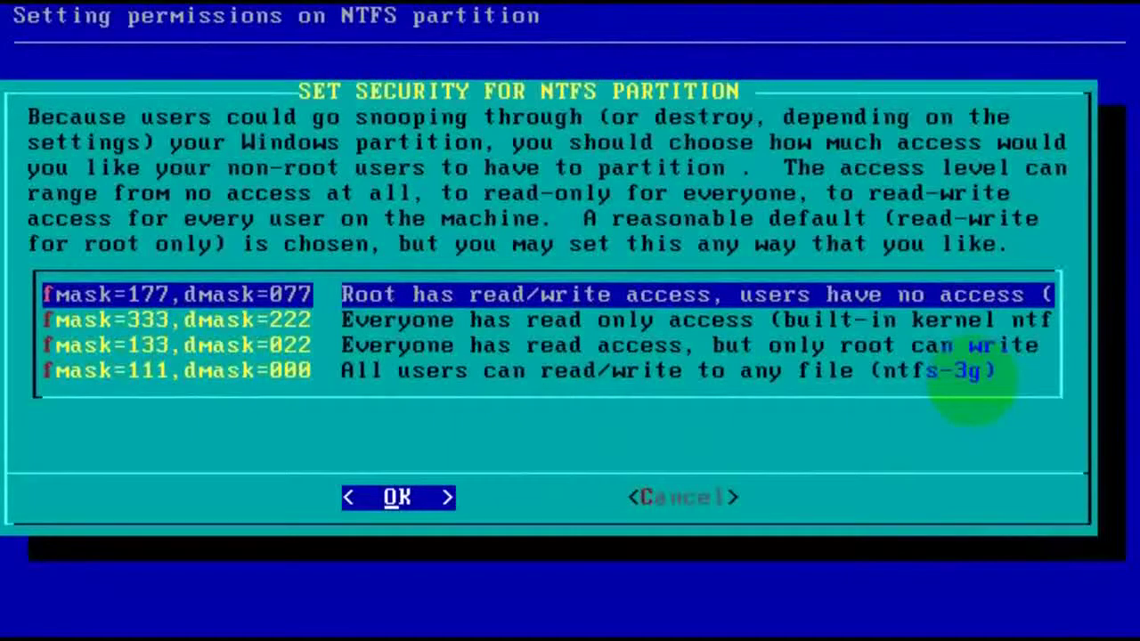
{"action": "key", "text": "Down"}
{"action": "key", "text": "Down"}
{"action": "key", "text": "Down"}
{"action": "key", "text": "Return"}
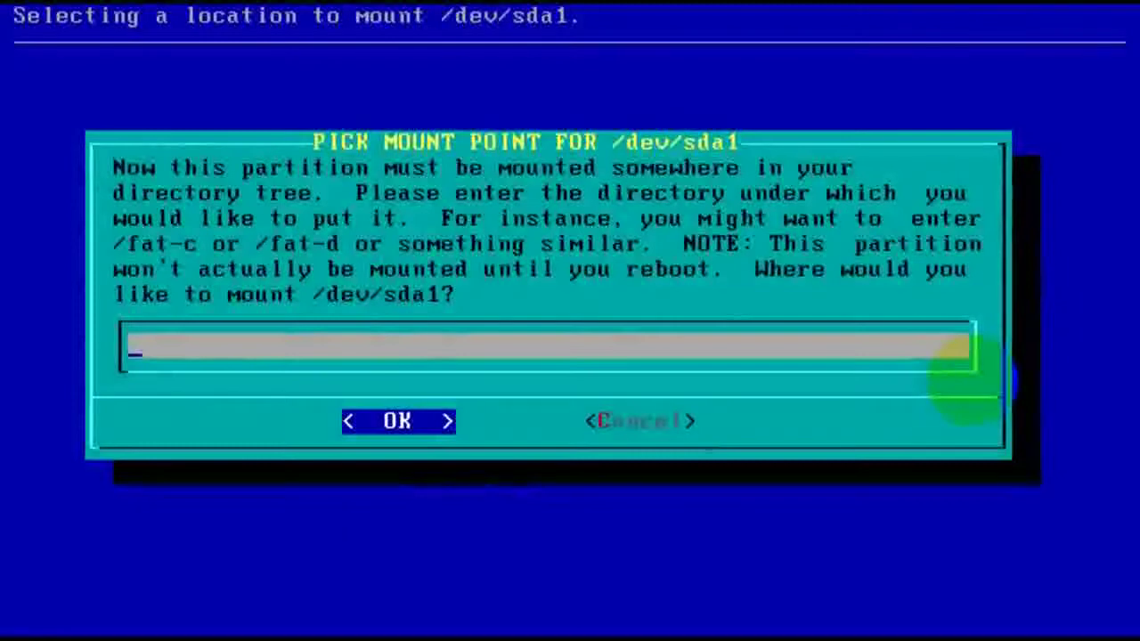
Step: Set the mount point of /dev/sda1 to /media/windows7
{"action": "type", "text": "/me"}
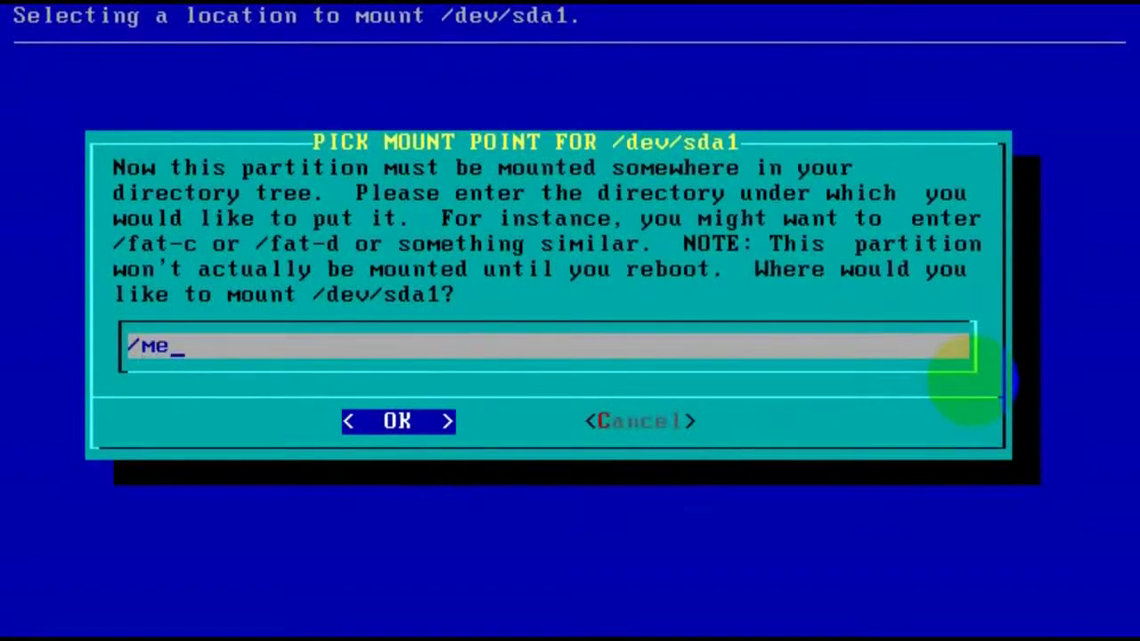
{"action": "type", "text": "dia/w"}
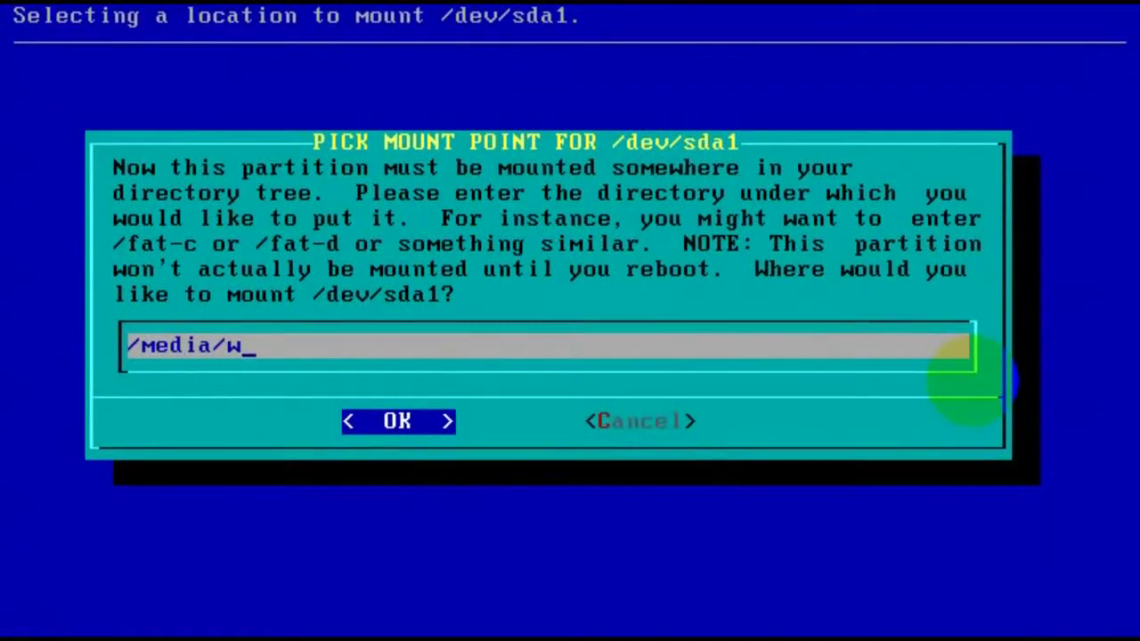
{"action": "type", "text": "indows"}
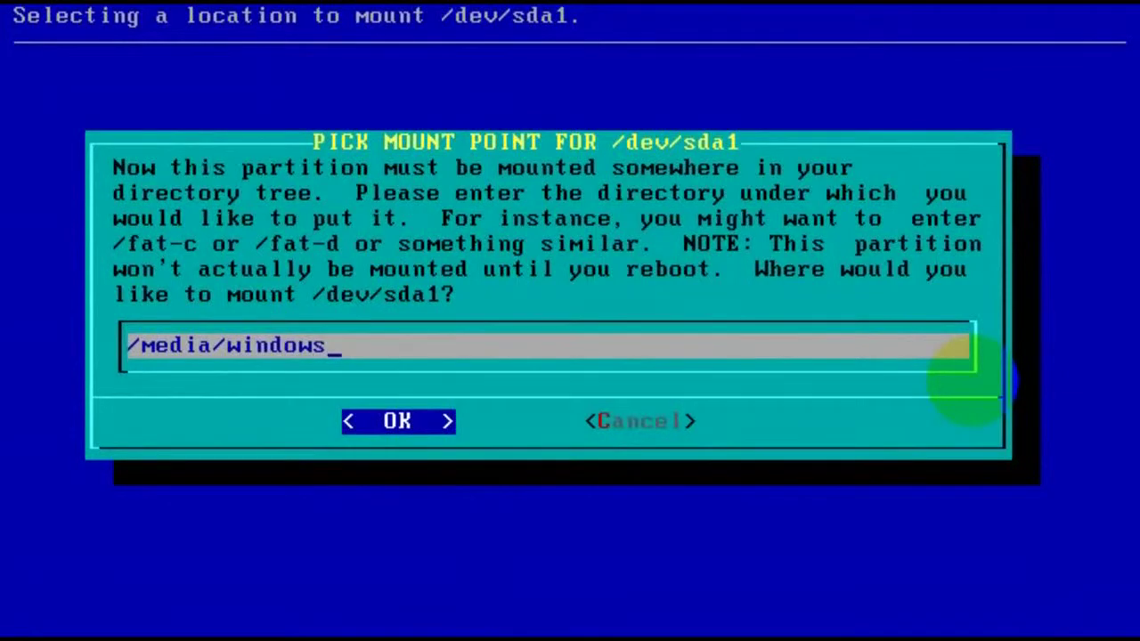
{"action": "type", "text": "7"}
{"action": "key", "text": "Return"}
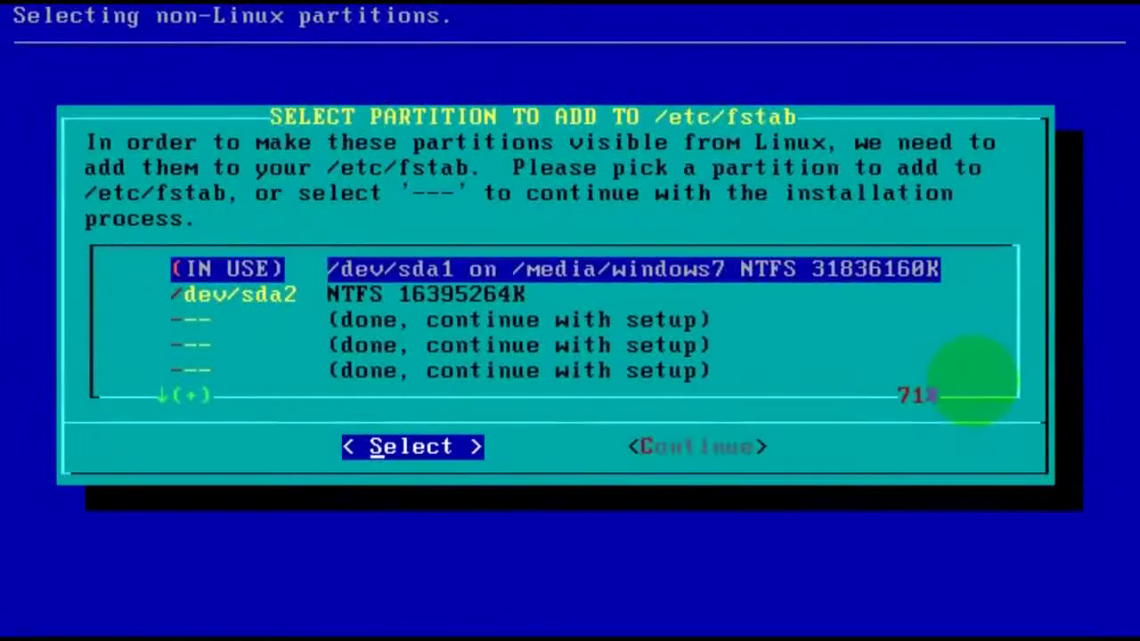
Step: Add /dev/sda2 with read/write access for all users (fmask=111,dmask=000) and mount it at /media/hard_disk
{"action": "key", "text": "Down"}
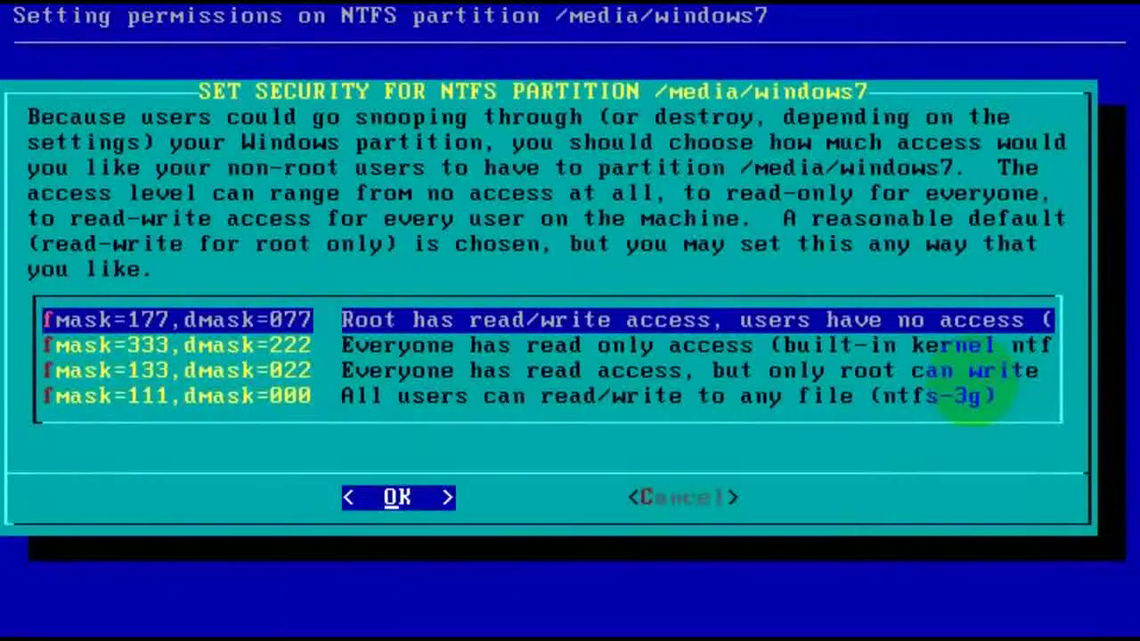
{"action": "key", "text": "Down"}
{"action": "key", "text": "Down"}
{"action": "key", "text": "Down"}
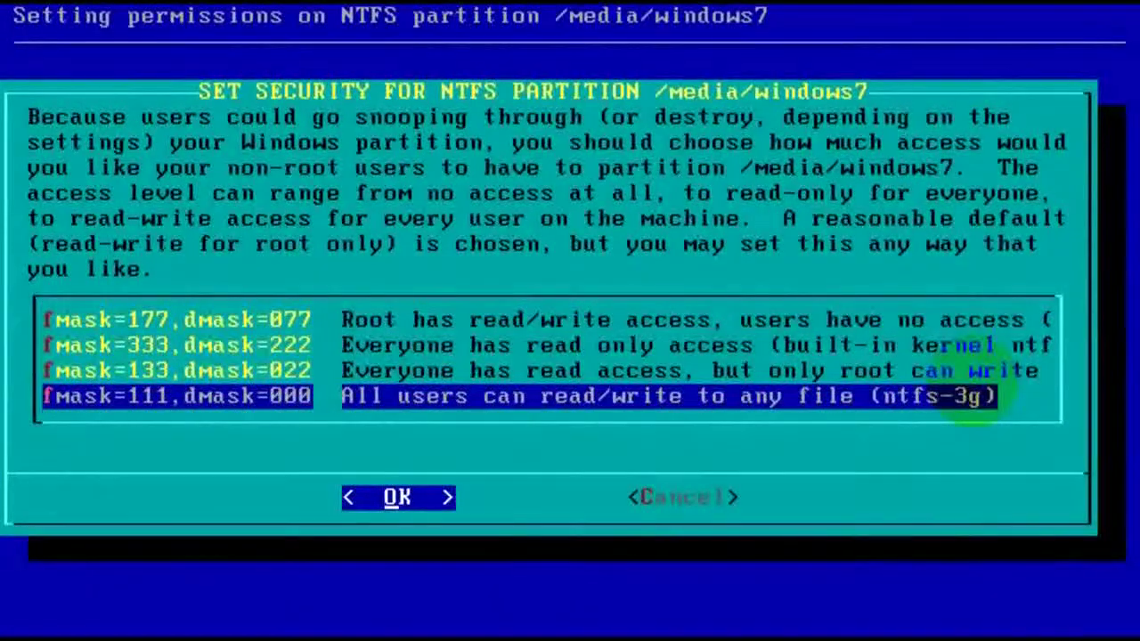
{"action": "key", "text": "Return"}
{"action": "type", "text": "/media/hard"}
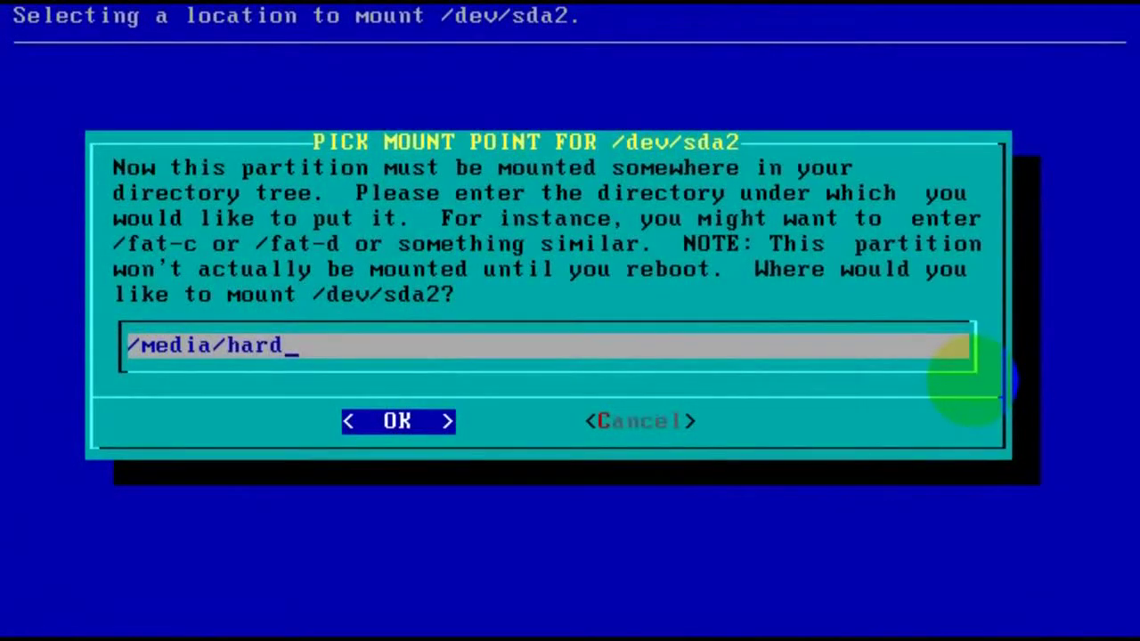
{"action": "type", "text": "_disk"}
{"action": "key", "text": "Return"}
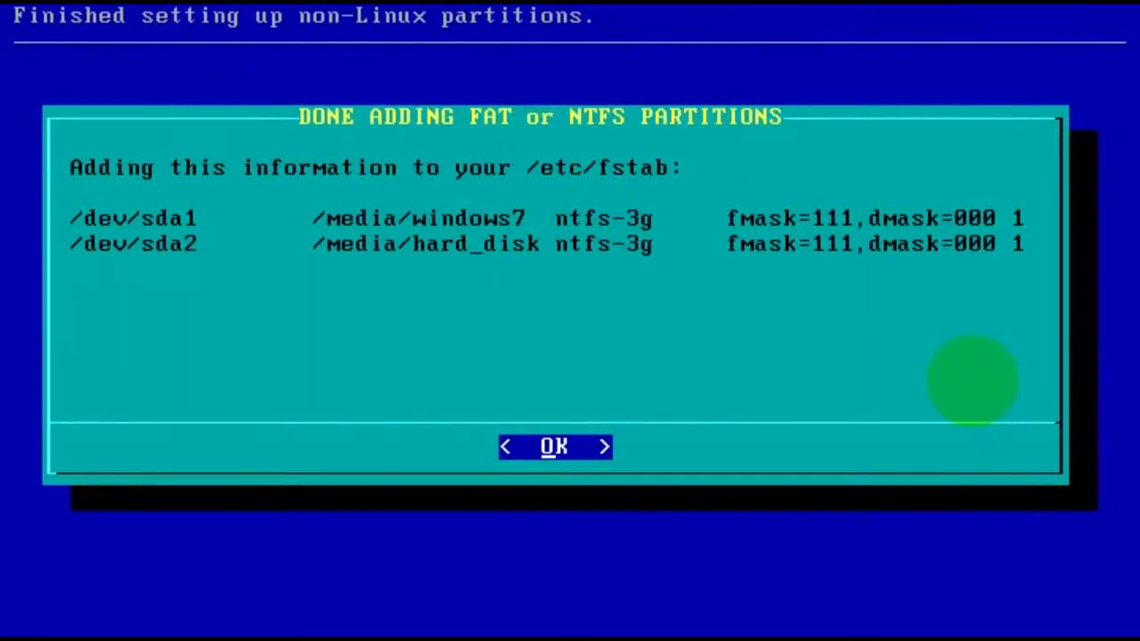
Step: Accept the fstab entries and choose the Slackware CD or DVD as installation source with automatic drive scanning
{"action": "key", "text": "Return"}
{"action": "key", "text": "Return"}
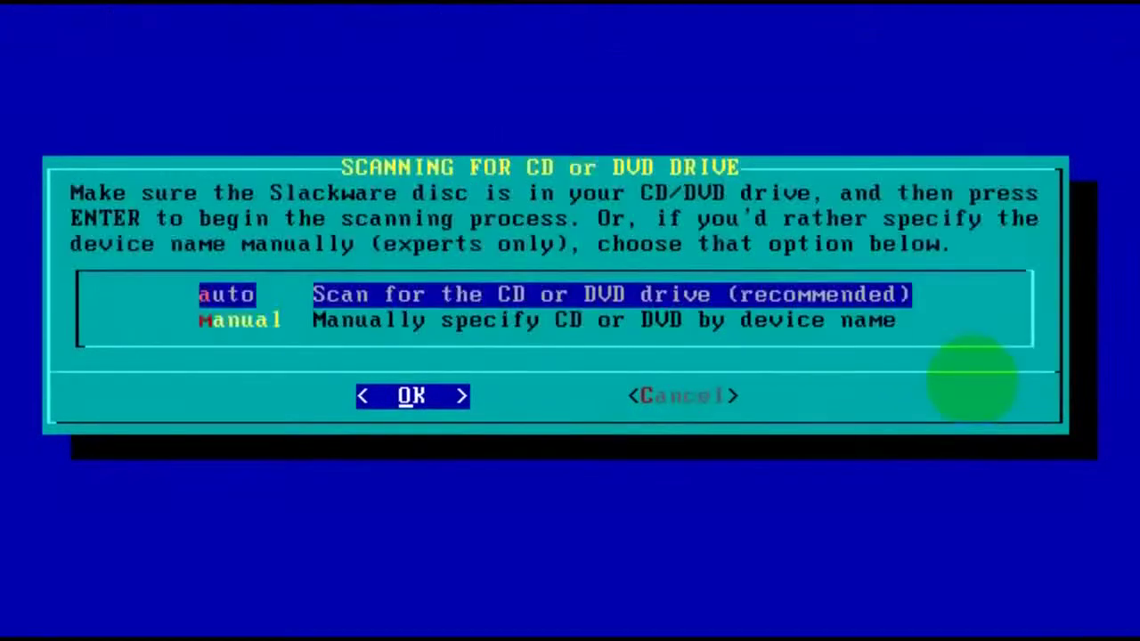
{"action": "key", "text": "Return"}
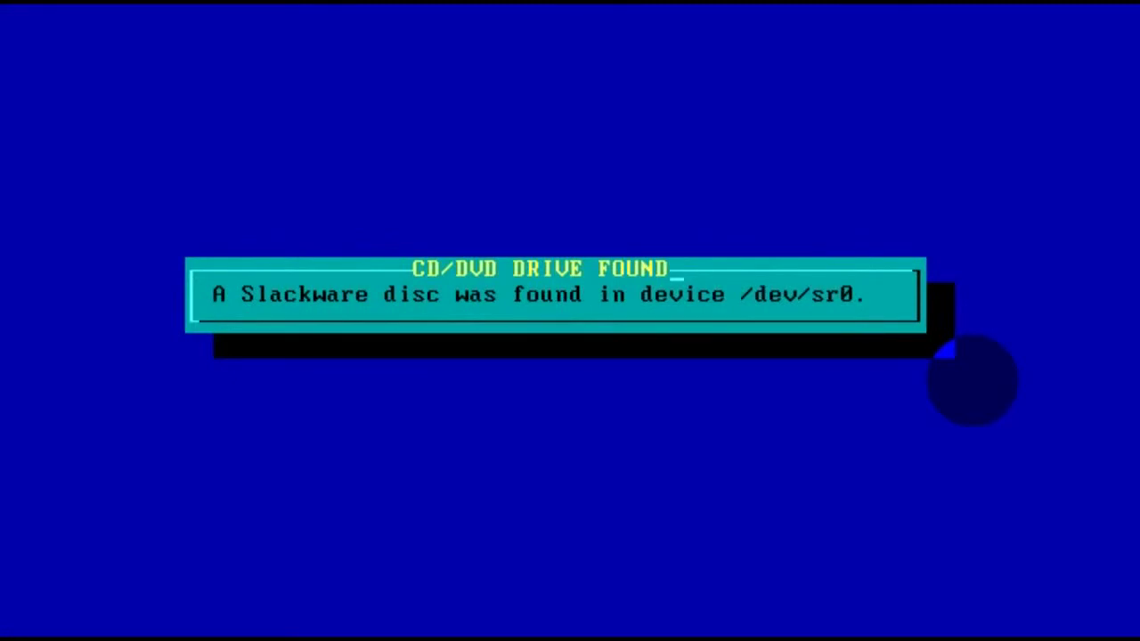
Step: Review the package series from the base Linux system to Games and accept the preselected choices
{"action": "key", "text": "Down"}
{"action": "key", "text": "Down"}
{"action": "key", "text": "Down"}
{"action": "key", "text": "Down"}
{"action": "key", "text": "Down"}
{"action": "key", "text": "Down"}
{"action": "key", "text": "Down"}
{"action": "key", "text": "Down"}
{"action": "key", "text": "Down"}
{"action": "key", "text": "Down"}
{"action": "key", "text": "Down"}
{"action": "key", "text": "Down"}
{"action": "key", "text": "Down"}
{"action": "key", "text": "Down"}
{"action": "key", "text": "Down"}
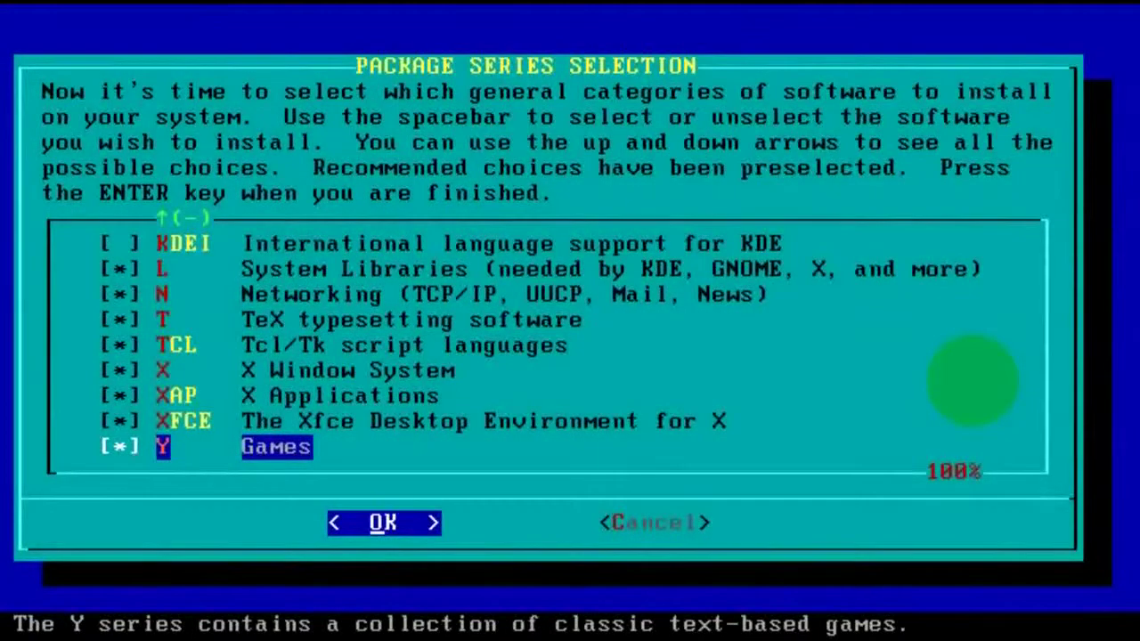
{"action": "key", "text": "Up"}
{"action": "key", "text": "Up"}
{"action": "key", "text": "Up"}
{"action": "key", "text": "Up"}
{"action": "key", "text": "Up"}
{"action": "key", "text": "Up"}
{"action": "key", "text": "Up"}
{"action": "key", "text": "Up"}
{"action": "key", "text": "Up"}
{"action": "key", "text": "Up"}
{"action": "key", "text": "Up"}
{"action": "key", "text": "Up"}
{"action": "key", "text": "Up"}
{"action": "key", "text": "Up"}
{"action": "key", "text": "Up"}
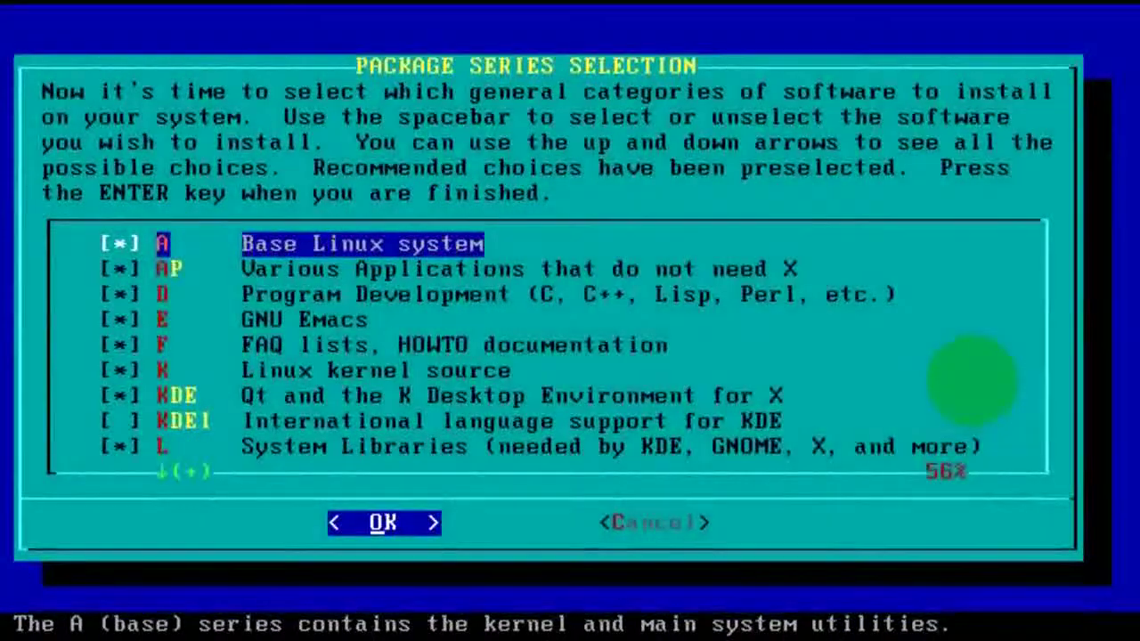
{"action": "key", "text": "Return"}
Step: Review the prompting modes and install everything with the full mode
{"action": "key", "text": "Down"}
{"action": "key", "text": "Down"}
{"action": "key", "text": "Down"}
{"action": "key", "text": "Down"}
{"action": "key", "text": "Down"}
{"action": "key", "text": "Down"}
{"action": "key", "text": "Down"}
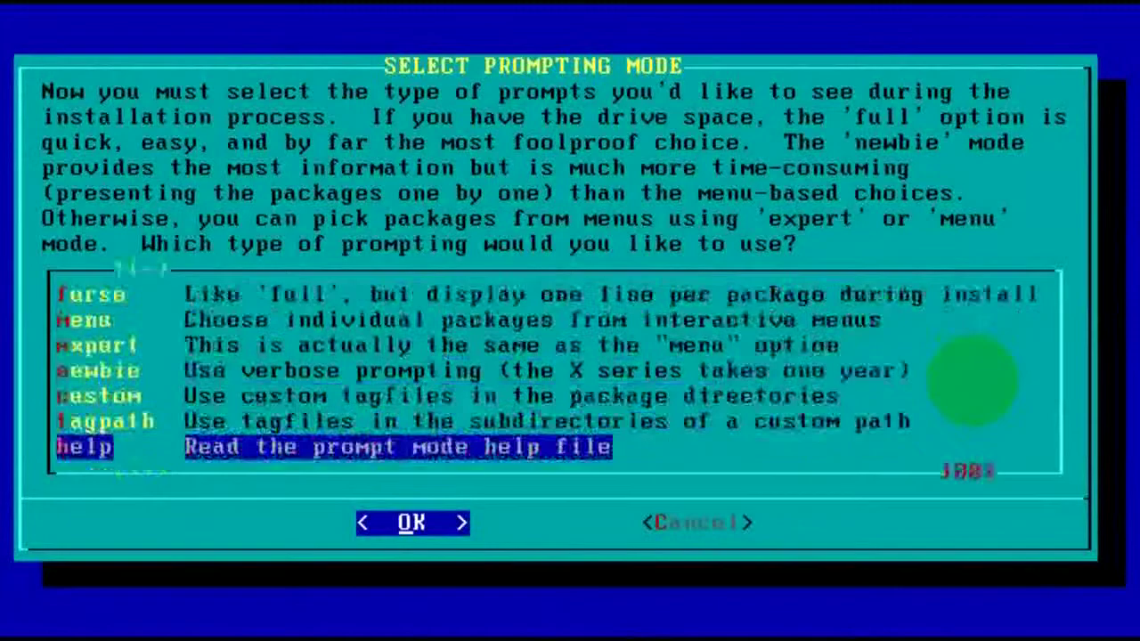
{"action": "key", "text": "Up"}
{"action": "key", "text": "Up"}
{"action": "key", "text": "Up"}
{"action": "key", "text": "Up"}
{"action": "key", "text": "Up"}
{"action": "key", "text": "Up"}
{"action": "key", "text": "Up"}
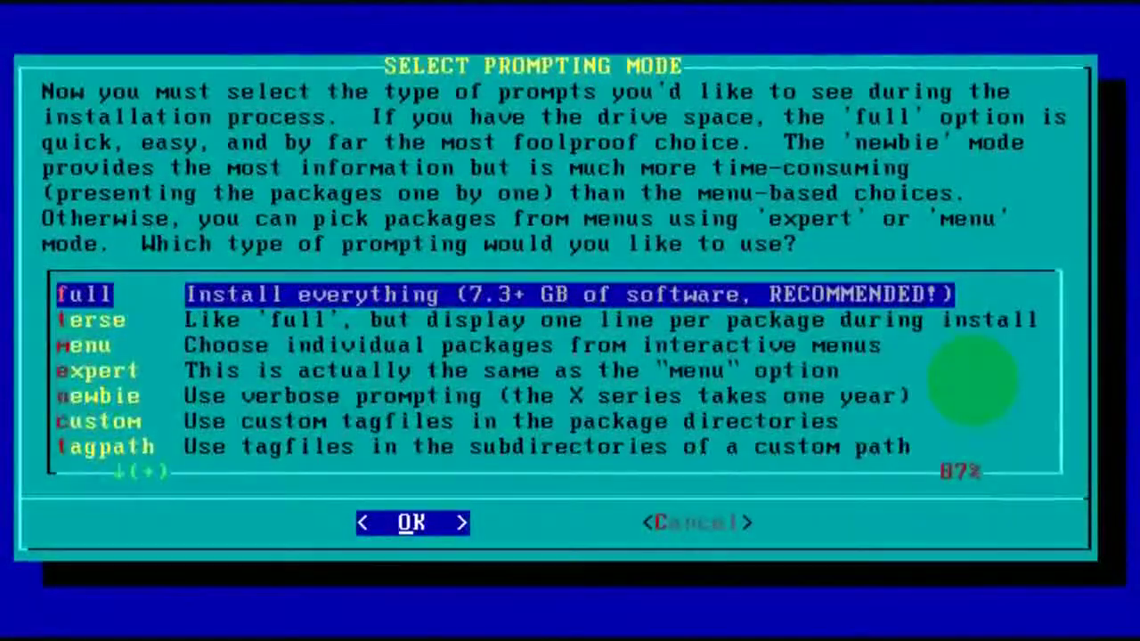
{"action": "key", "text": "Return"}
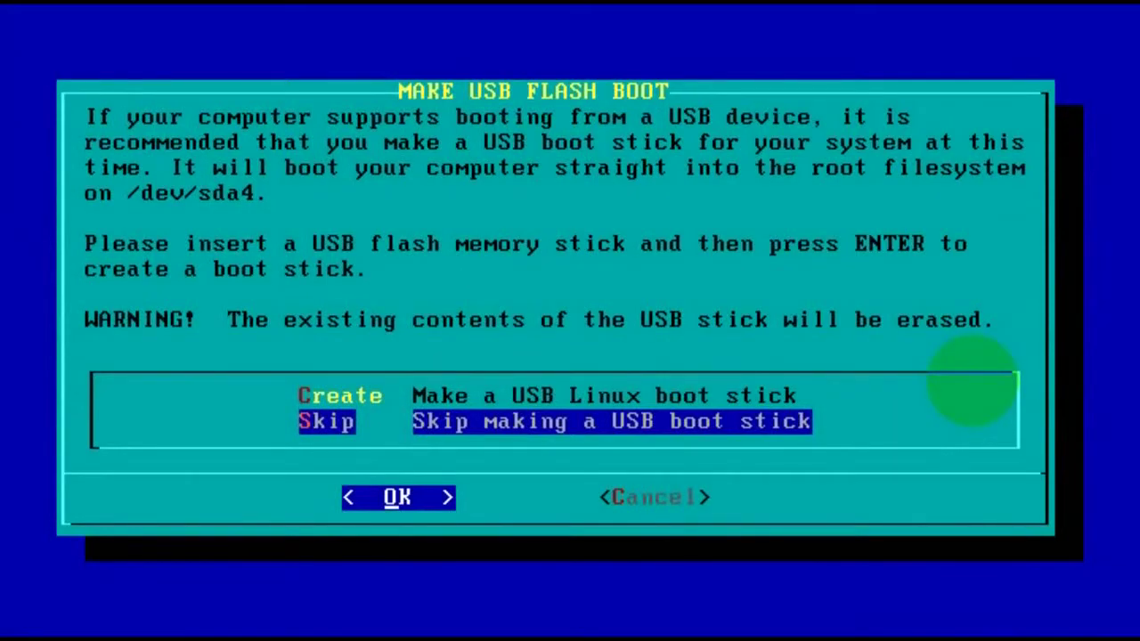
Step: Skip the USB boot stick and install LILO to the MBR with the simple option, standard console, no kernel parameters and no UTF-8 console
{"action": "key", "text": "Return"}
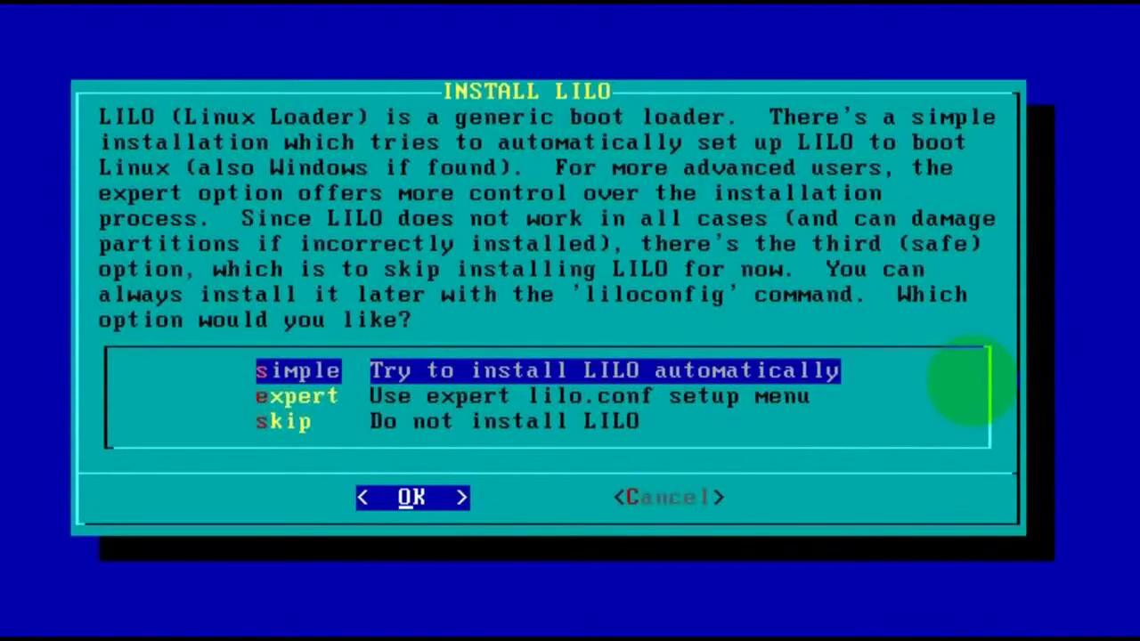
{"action": "key", "text": "Return"}
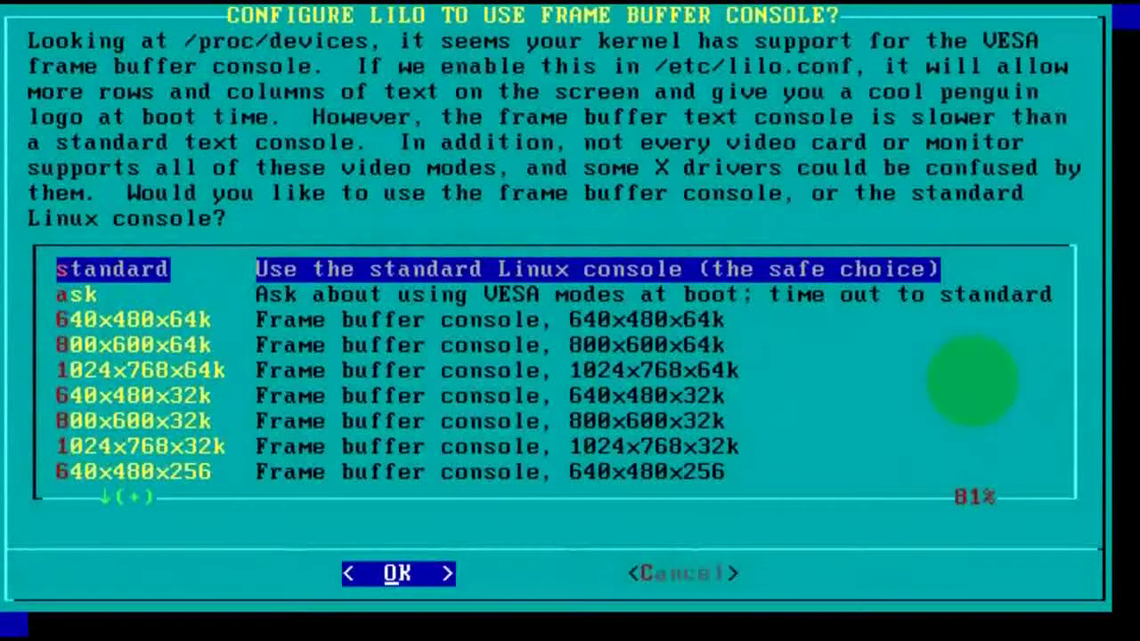
{"action": "key", "text": "Return"}
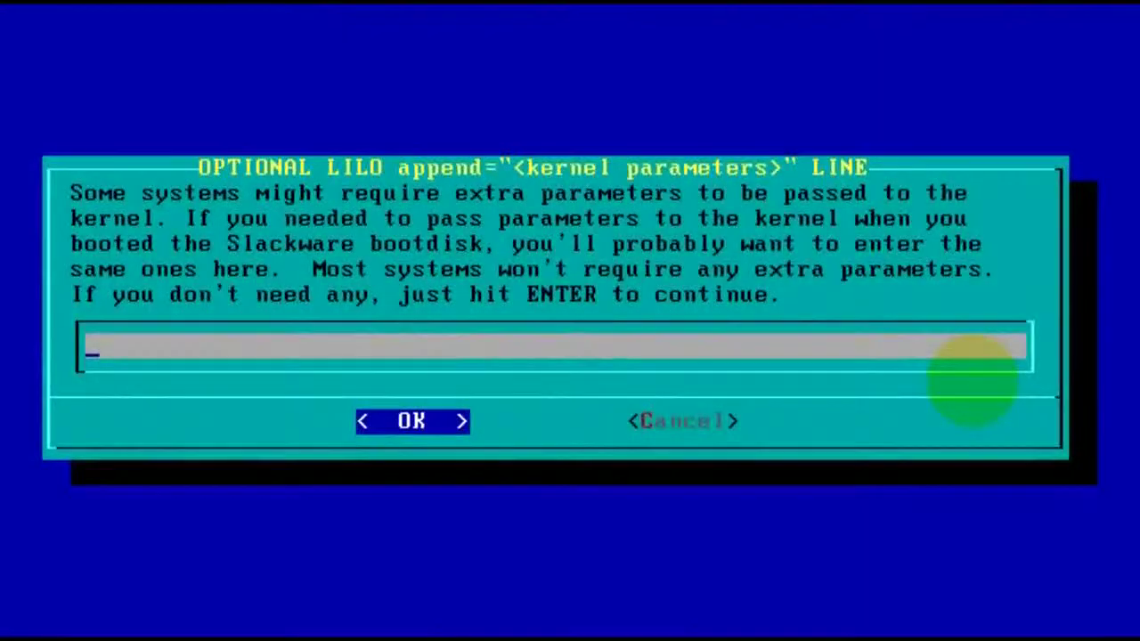
{"action": "key", "text": "Return"}
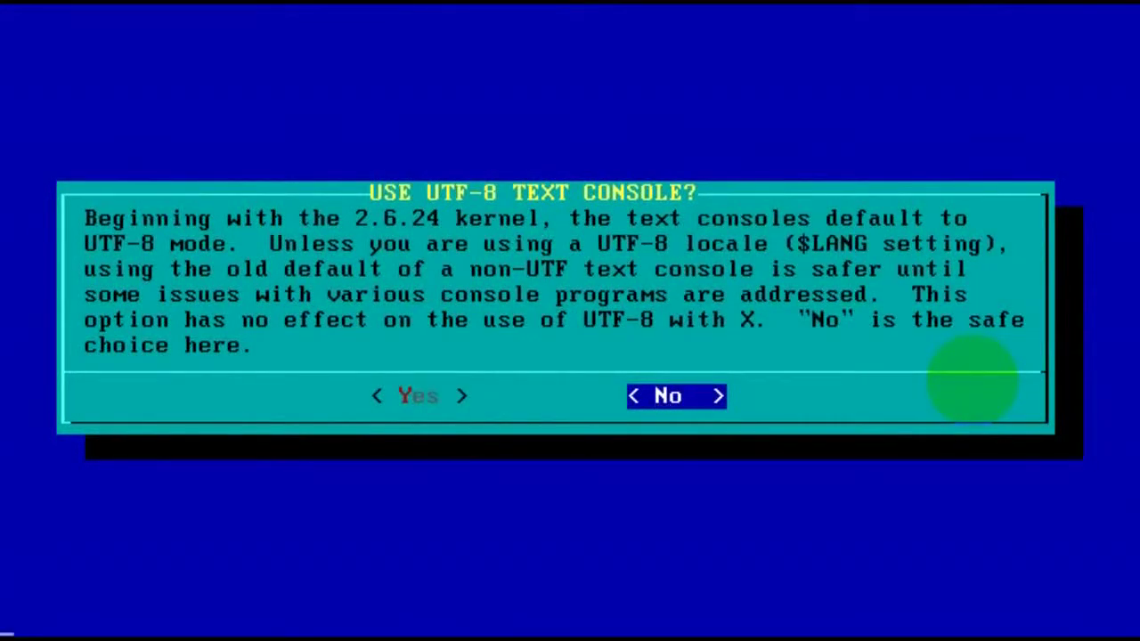
{"action": "key", "text": "Return"}
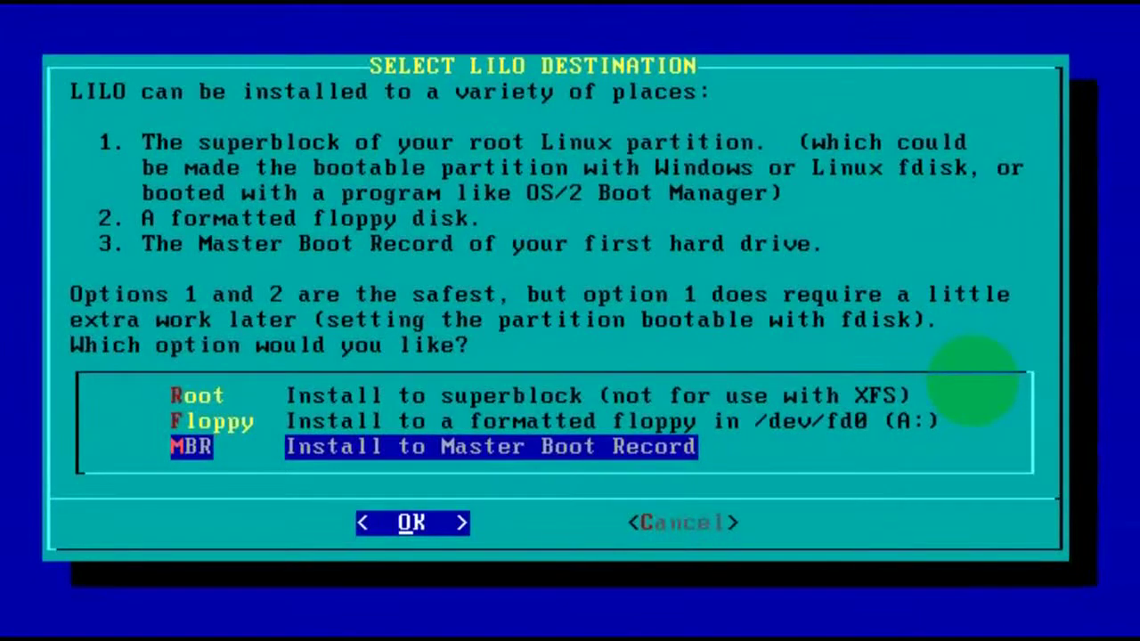
{"action": "key", "text": "Return"}
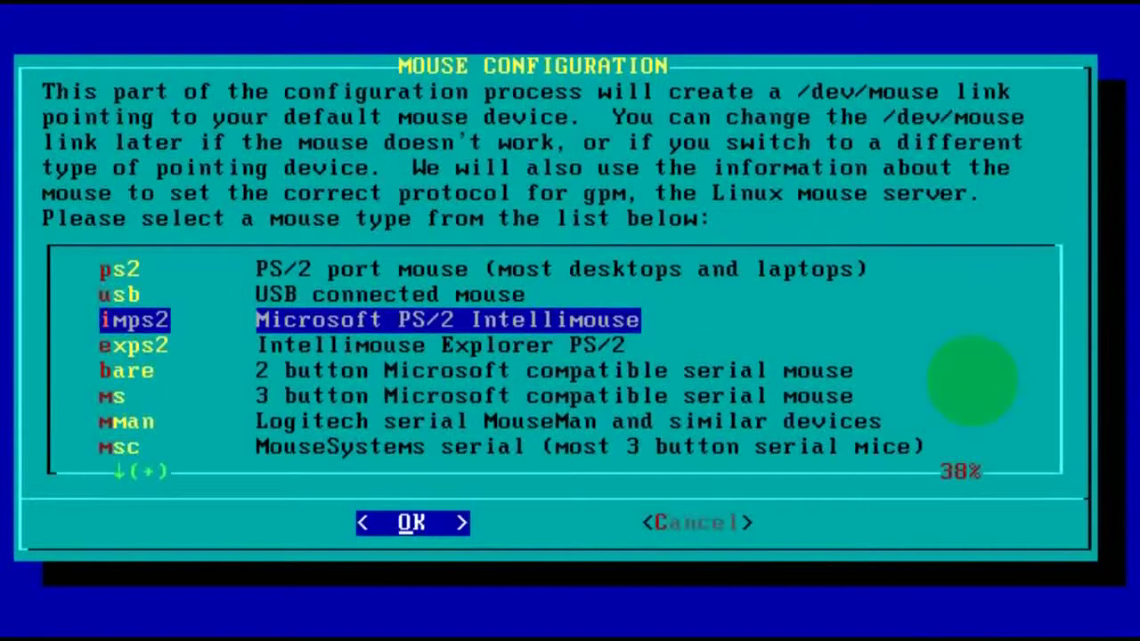
Step: Configure the mouse as imps2 with gpm loaded at boot time, and decline the network configuration
{"action": "key", "text": "Return"}
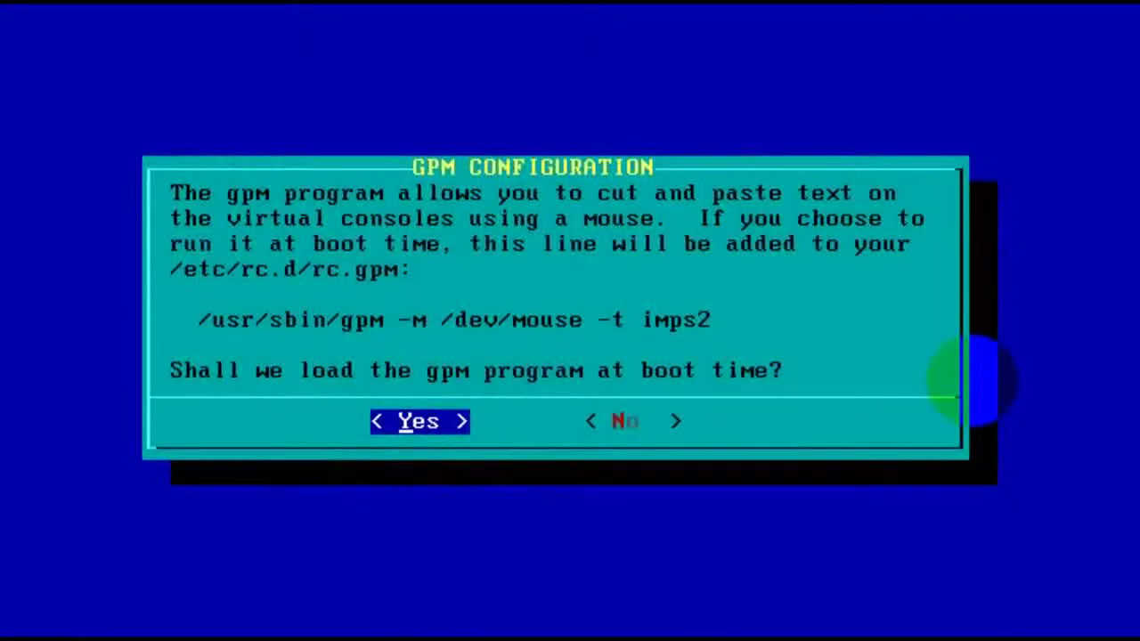
{"action": "key", "text": "Return"}
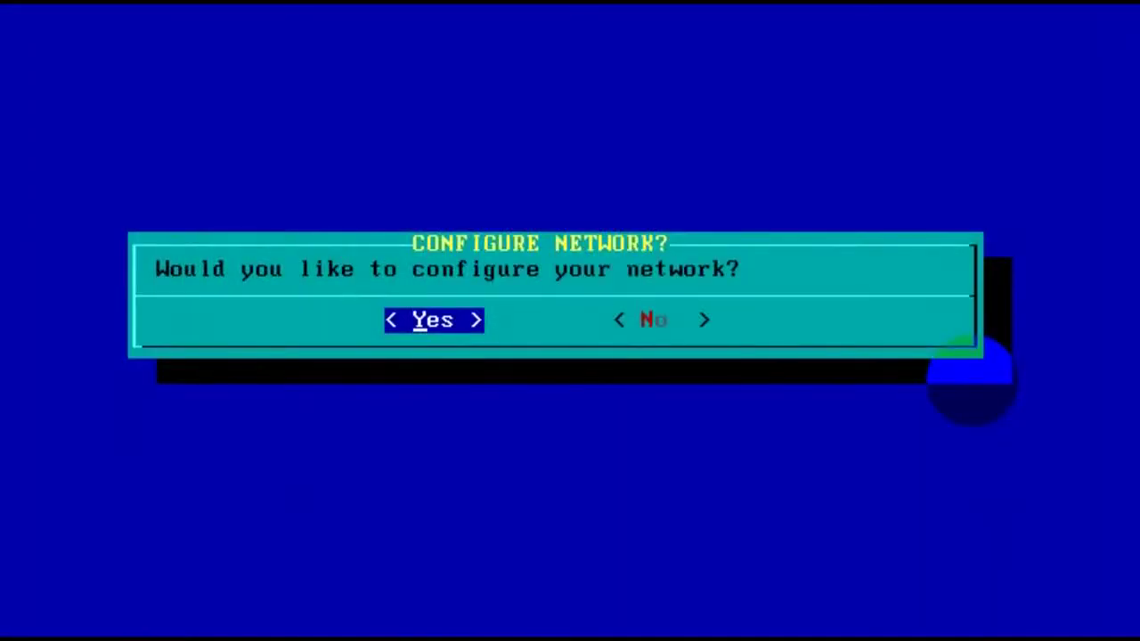
{"action": "key", "text": "Right"}
{"action": "key", "text": "Return"}
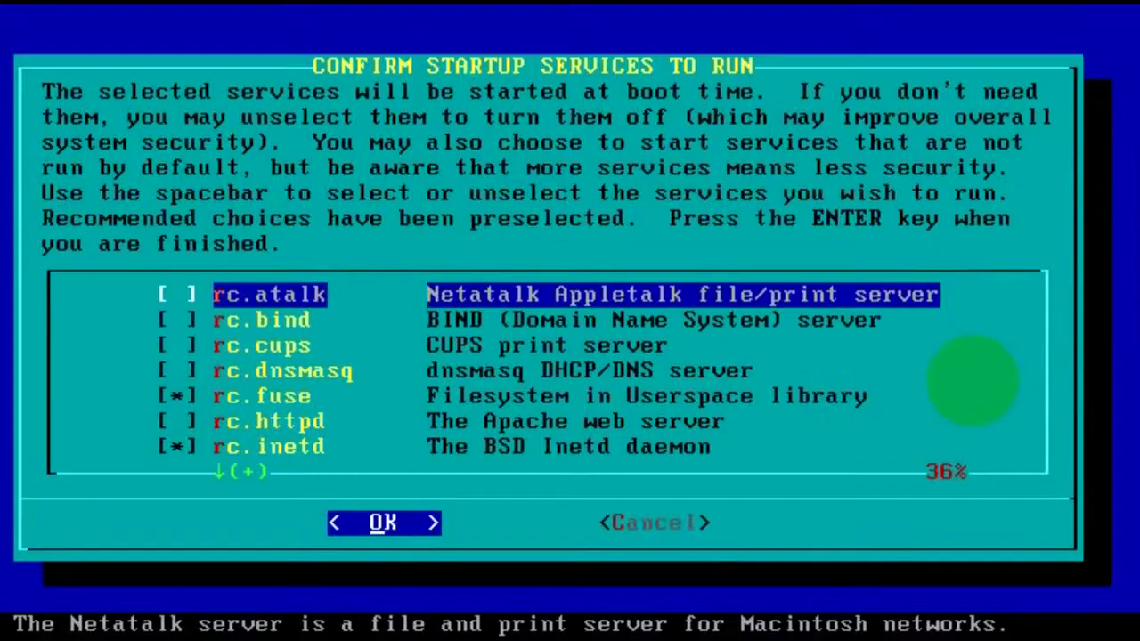
Step: Review the list of startup services and accept the preselected ones
{"action": "key", "text": "Down"}
{"action": "key", "text": "Down"}
{"action": "key", "text": "Down"}
{"action": "key", "text": "Down"}
{"action": "key", "text": "Down"}
{"action": "key", "text": "Down"}
{"action": "key", "text": "Down"}
{"action": "key", "text": "Down"}
{"action": "key", "text": "Down"}
{"action": "key", "text": "Down"}
{"action": "key", "text": "Down"}
{"action": "key", "text": "Down"}
{"action": "key", "text": "Down"}
{"action": "key", "text": "Down"}
{"action": "key", "text": "Down"}
{"action": "key", "text": "Down"}
{"action": "key", "text": "Down"}
{"action": "key", "text": "Down"}
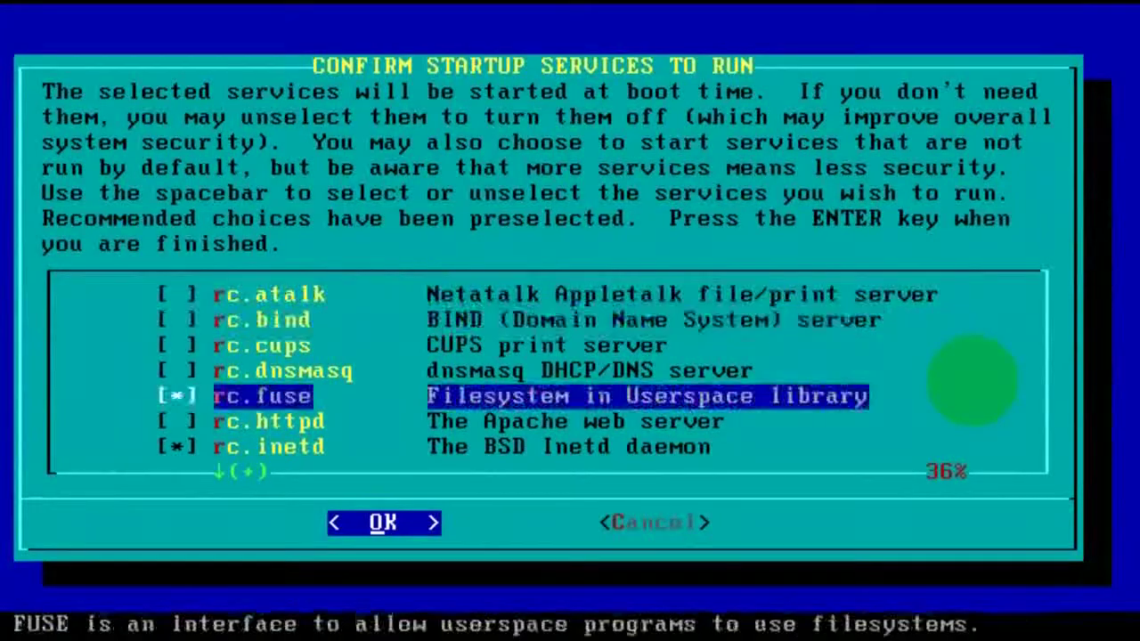
{"action": "key", "text": "Up"}
{"action": "key", "text": "Up"}
{"action": "key", "text": "Up"}
{"action": "key", "text": "Up"}
{"action": "key", "text": "Up"}
{"action": "key", "text": "Up"}
{"action": "key", "text": "Up"}
{"action": "key", "text": "Up"}
{"action": "key", "text": "Up"}
{"action": "key", "text": "Up"}
{"action": "key", "text": "Up"}
{"action": "key", "text": "Up"}
{"action": "key", "text": "Up"}
{"action": "key", "text": "Up"}
{"action": "key", "text": "Up"}
{"action": "key", "text": "Up"}
{"action": "key", "text": "Up"}
{"action": "key", "text": "Up"}
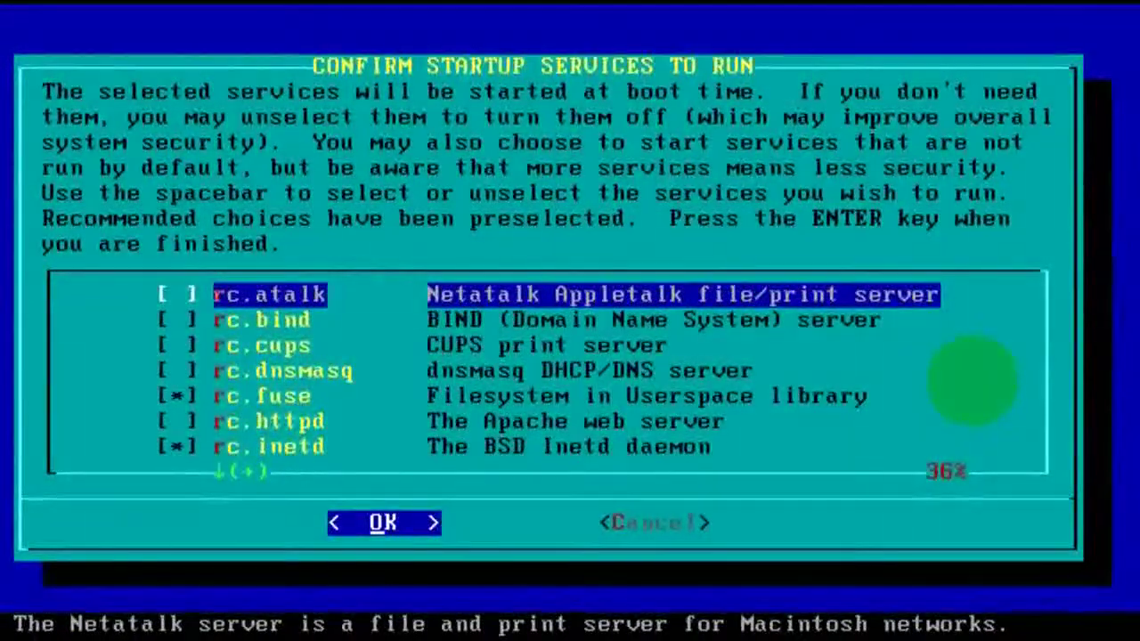
{"action": "key", "text": "Return"}
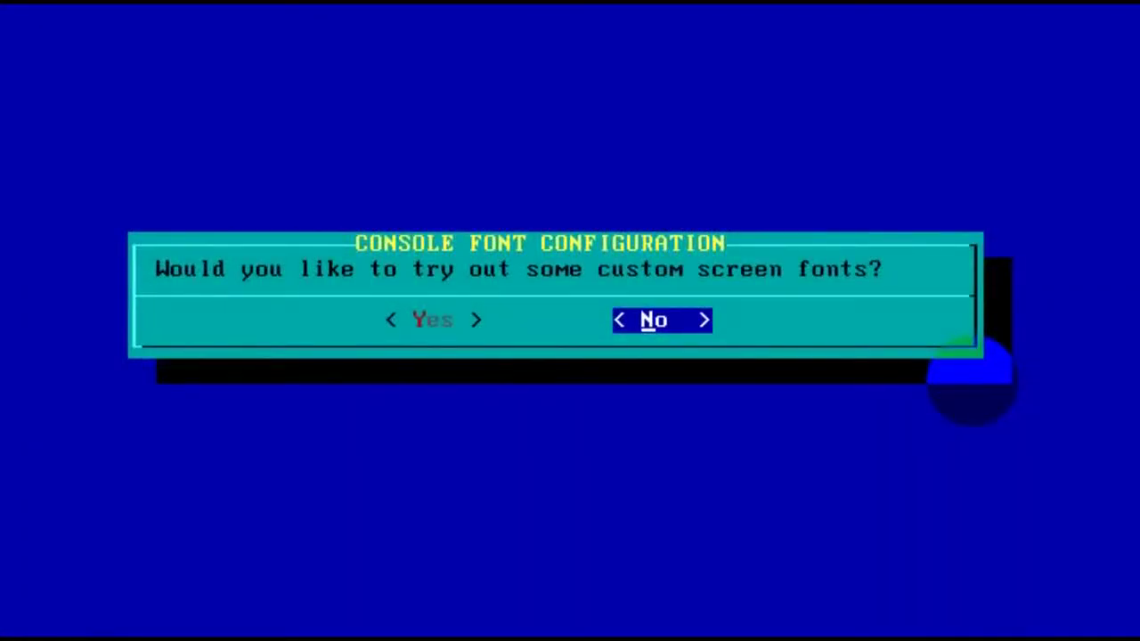
Step: Decline trying custom screen fonts and proceed to the timezone configuration
{"action": "key", "text": "Return"}
{"action": "key", "text": "Return"}
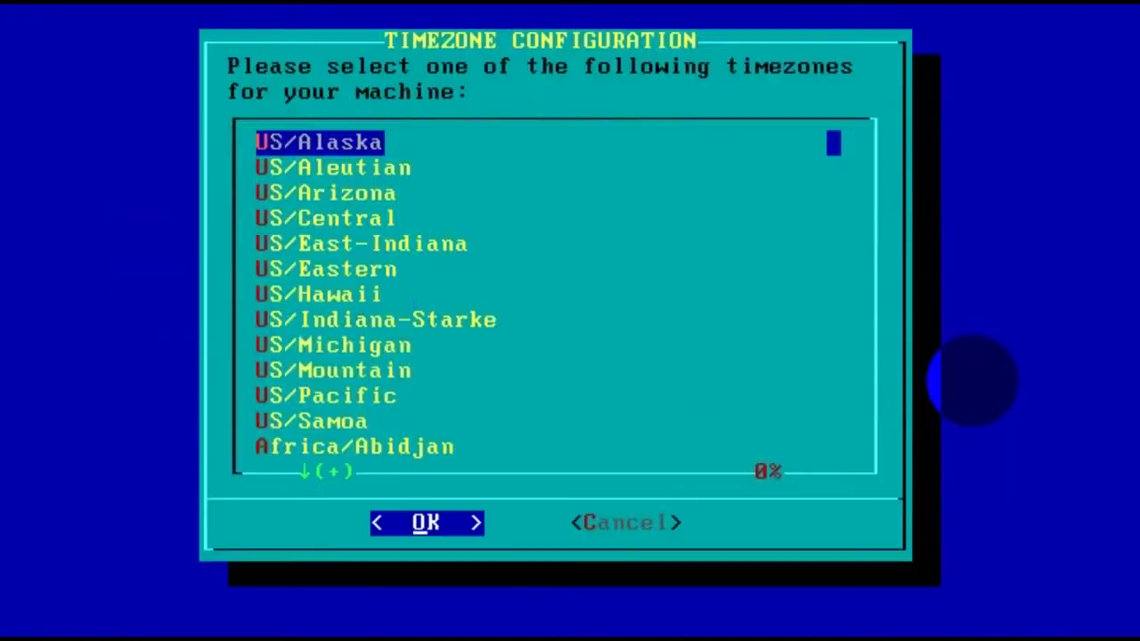
Step: Look through the machine's timezone list, past the US, Africa, America, Asia and Canada entries, as far as the Etc/GMT zones
{"action": "key", "text": "Down"}
{"action": "key", "text": "Down"}
{"action": "key", "text": "Down"}
{"action": "key", "text": "Down"}
{"action": "key", "text": "Down"}
{"action": "key", "text": "Down"}
{"action": "key", "text": "Down"}
{"action": "key", "text": "Down"}
{"action": "key", "text": "Down"}
{"action": "key", "text": "Down"}
{"action": "key", "text": "Down"}
{"action": "key", "text": "Down"}
{"action": "key", "text": "Down"}
{"action": "key", "text": "Down"}
{"action": "key", "text": "Down"}
{"action": "key", "text": "Down"}
{"action": "key", "text": "Down"}
{"action": "key", "text": "Down"}
{"action": "key", "text": "Down"}
{"action": "key", "text": "Down"}
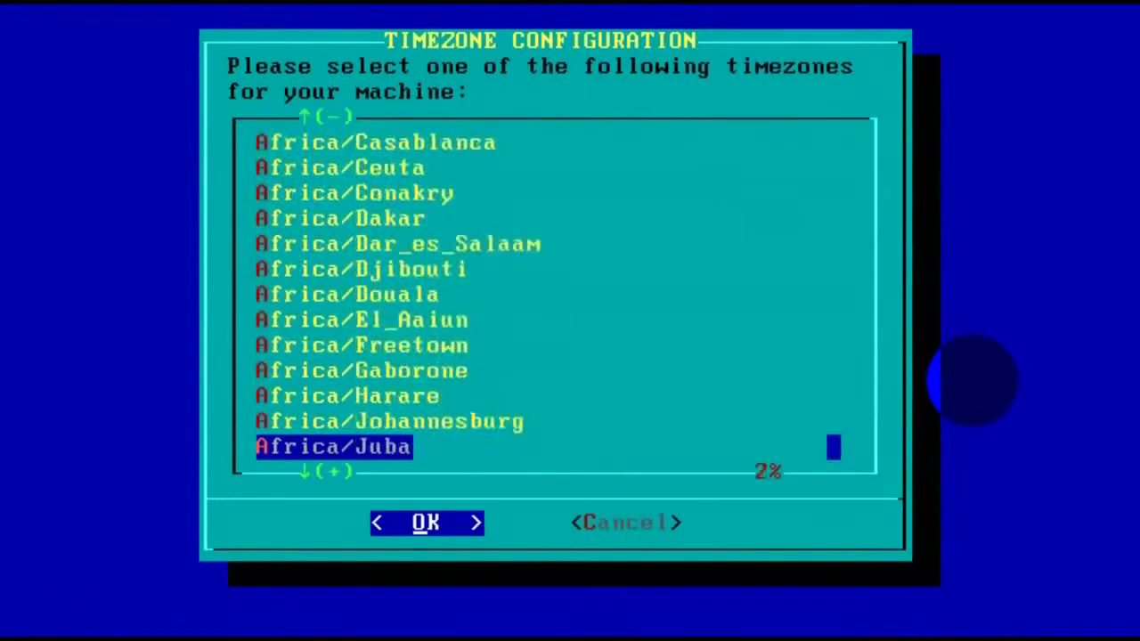
{"action": "key", "text": "Down"}
{"action": "key", "text": "Down"}
{"action": "key", "text": "Down"}
{"action": "key", "text": "Down"}
{"action": "key", "text": "Down"}
{"action": "key", "text": "Down"}
{"action": "key", "text": "Down"}
{"action": "key", "text": "Down"}
{"action": "key", "text": "Down"}
{"action": "key", "text": "Down"}
{"action": "key", "text": "Down"}
{"action": "key", "text": "Down"}
{"action": "key", "text": "Down"}
{"action": "key", "text": "Down"}
{"action": "key", "text": "Down"}
{"action": "key", "text": "Down"}
{"action": "key", "text": "Down"}
{"action": "key", "text": "Down"}
{"action": "key", "text": "Down"}
{"action": "key", "text": "Down"}
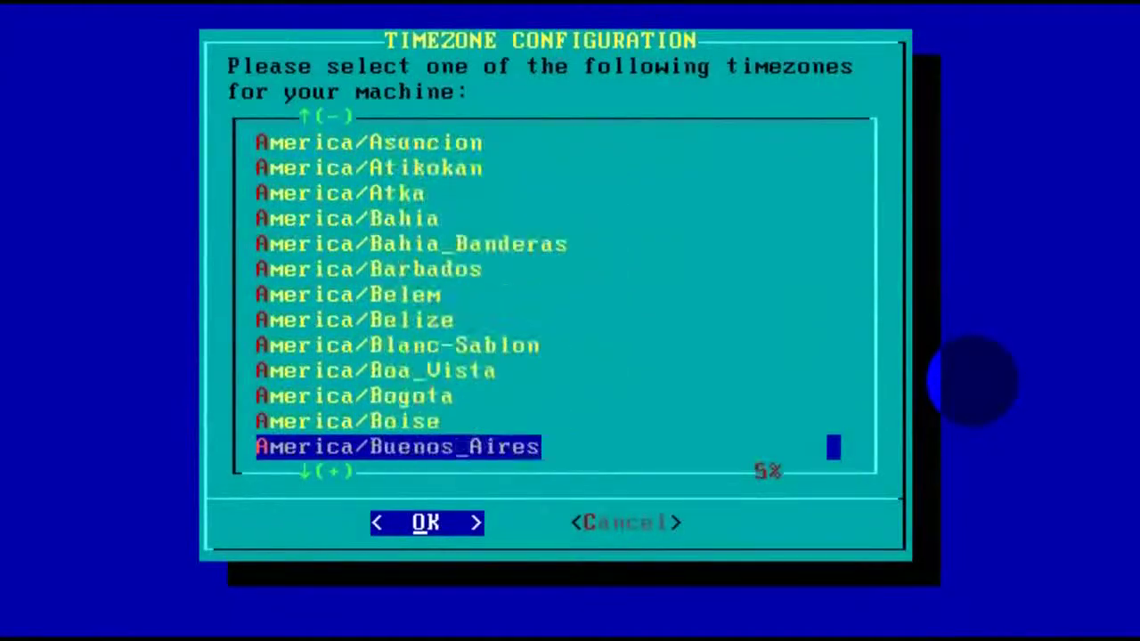
{"action": "key", "text": "Down"}
{"action": "key", "text": "Down"}
{"action": "key", "text": "Down"}
{"action": "key", "text": "Down"}
{"action": "key", "text": "Down"}
{"action": "key", "text": "Down"}
{"action": "key", "text": "Down"}
{"action": "key", "text": "Down"}
{"action": "key", "text": "Down"}
{"action": "key", "text": "Down"}
{"action": "key", "text": "Down"}
{"action": "key", "text": "Down"}
{"action": "key", "text": "Down"}
{"action": "key", "text": "Down"}
{"action": "key", "text": "Down"}
{"action": "key", "text": "Down"}
{"action": "key", "text": "Down"}
{"action": "key", "text": "Down"}
{"action": "key", "text": "Down"}
{"action": "key", "text": "Down"}
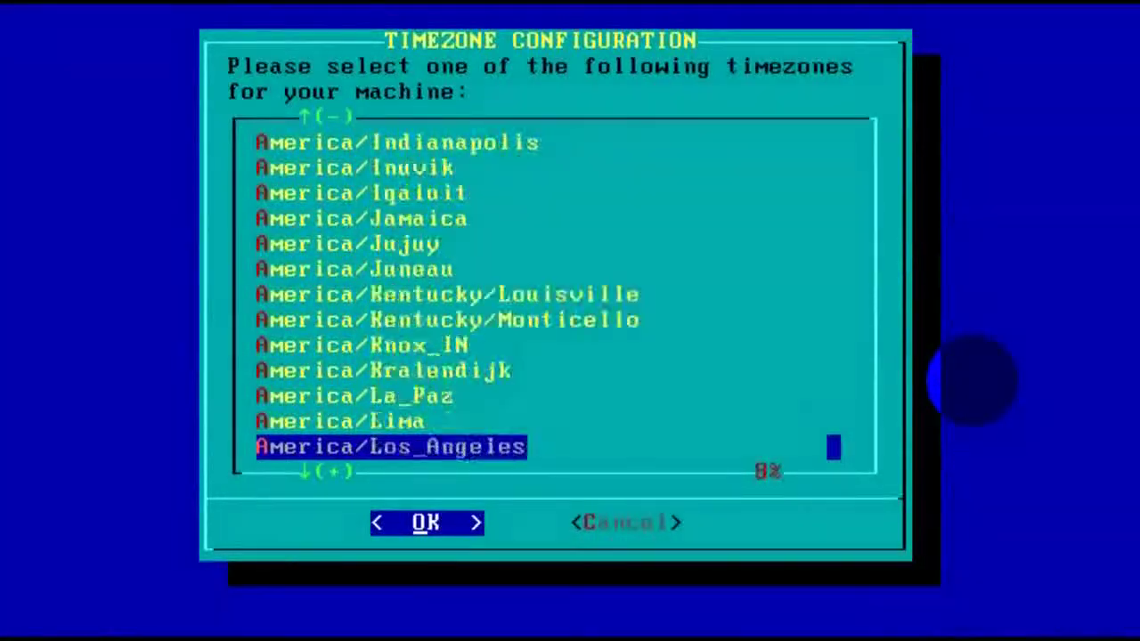
{"action": "key", "text": "Down"}
{"action": "key", "text": "Down"}
{"action": "key", "text": "Down"}
{"action": "key", "text": "Down"}
{"action": "key", "text": "Down"}
{"action": "key", "text": "Down"}
{"action": "key", "text": "Down"}
{"action": "key", "text": "Down"}
{"action": "key", "text": "Down"}
{"action": "key", "text": "Down"}
{"action": "key", "text": "Down"}
{"action": "key", "text": "Down"}
{"action": "key", "text": "Down"}
{"action": "key", "text": "Down"}
{"action": "key", "text": "Down"}
{"action": "key", "text": "Down"}
{"action": "key", "text": "Down"}
{"action": "key", "text": "Down"}
{"action": "key", "text": "Down"}
{"action": "key", "text": "Down"}
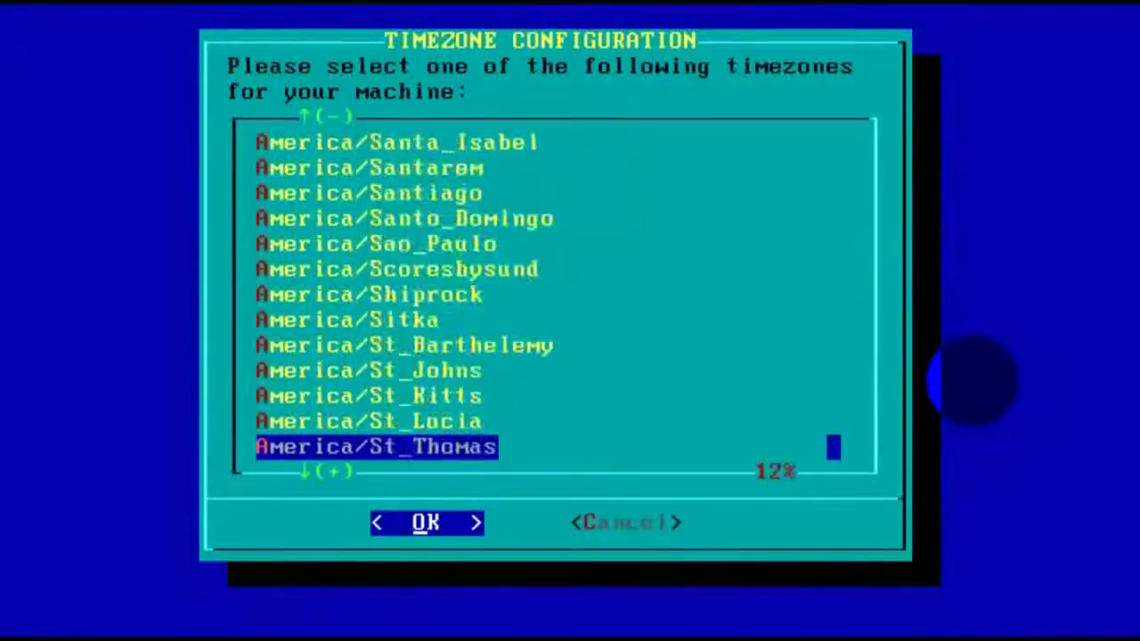
{"action": "key", "text": "Down"}
{"action": "key", "text": "Down"}
{"action": "key", "text": "Down"}
{"action": "key", "text": "Down"}
{"action": "key", "text": "Down"}
{"action": "key", "text": "Down"}
{"action": "key", "text": "Down"}
{"action": "key", "text": "Down"}
{"action": "key", "text": "Down"}
{"action": "key", "text": "Down"}
{"action": "key", "text": "Down"}
{"action": "key", "text": "Down"}
{"action": "key", "text": "Down"}
{"action": "key", "text": "Down"}
{"action": "key", "text": "Down"}
{"action": "key", "text": "Down"}
{"action": "key", "text": "Down"}
{"action": "key", "text": "Down"}
{"action": "key", "text": "Down"}
{"action": "key", "text": "Down"}
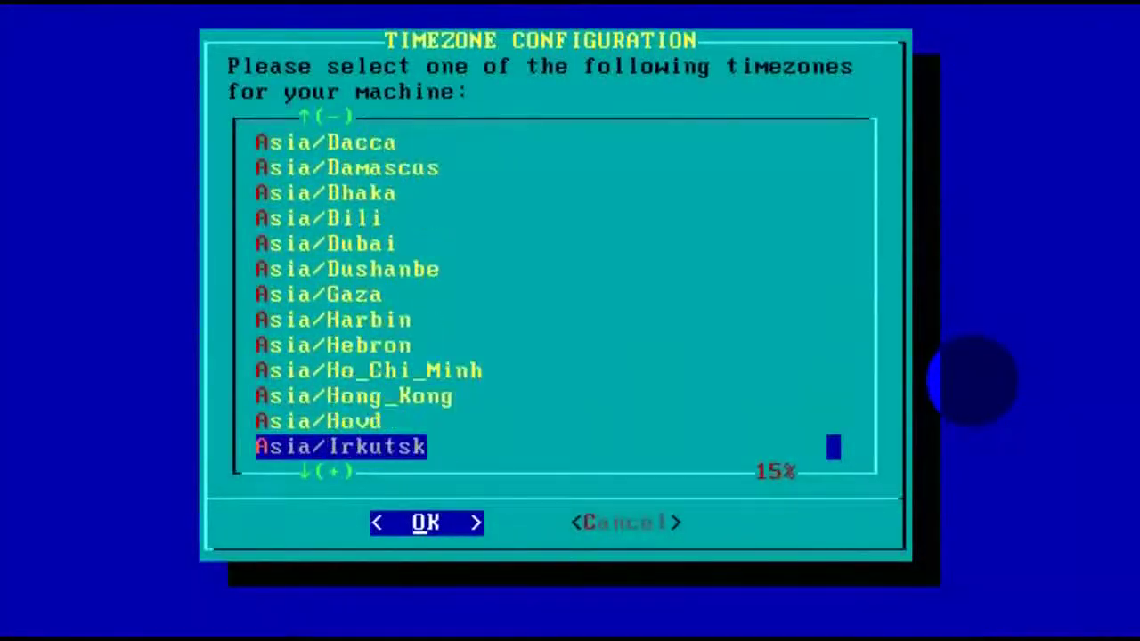
{"action": "key", "text": "Down"}
{"action": "key", "text": "Down"}
{"action": "key", "text": "Down"}
{"action": "key", "text": "Down"}
{"action": "key", "text": "Down"}
{"action": "key", "text": "Down"}
{"action": "key", "text": "Down"}
{"action": "key", "text": "Down"}
{"action": "key", "text": "Down"}
{"action": "key", "text": "Down"}
{"action": "key", "text": "Down"}
{"action": "key", "text": "Down"}
{"action": "key", "text": "Down"}
{"action": "key", "text": "Down"}
{"action": "key", "text": "Down"}
{"action": "key", "text": "Down"}
{"action": "key", "text": "Down"}
{"action": "key", "text": "Down"}
{"action": "key", "text": "Down"}
{"action": "key", "text": "Down"}
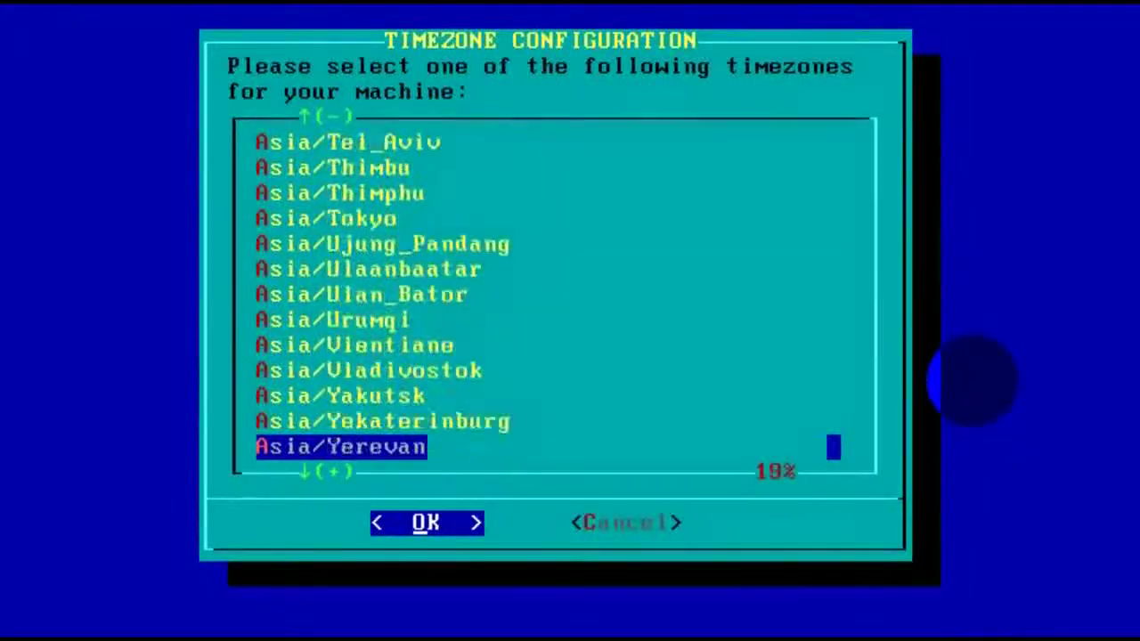
{"action": "key", "text": "Down"}
{"action": "key", "text": "Down"}
{"action": "key", "text": "Down"}
{"action": "key", "text": "Down"}
{"action": "key", "text": "Down"}
{"action": "key", "text": "Down"}
{"action": "key", "text": "Down"}
{"action": "key", "text": "Down"}
{"action": "key", "text": "Down"}
{"action": "key", "text": "Down"}
{"action": "key", "text": "Down"}
{"action": "key", "text": "Down"}
{"action": "key", "text": "Down"}
{"action": "key", "text": "Down"}
{"action": "key", "text": "Down"}
{"action": "key", "text": "Down"}
{"action": "key", "text": "Down"}
{"action": "key", "text": "Down"}
{"action": "key", "text": "Down"}
{"action": "key", "text": "Down"}
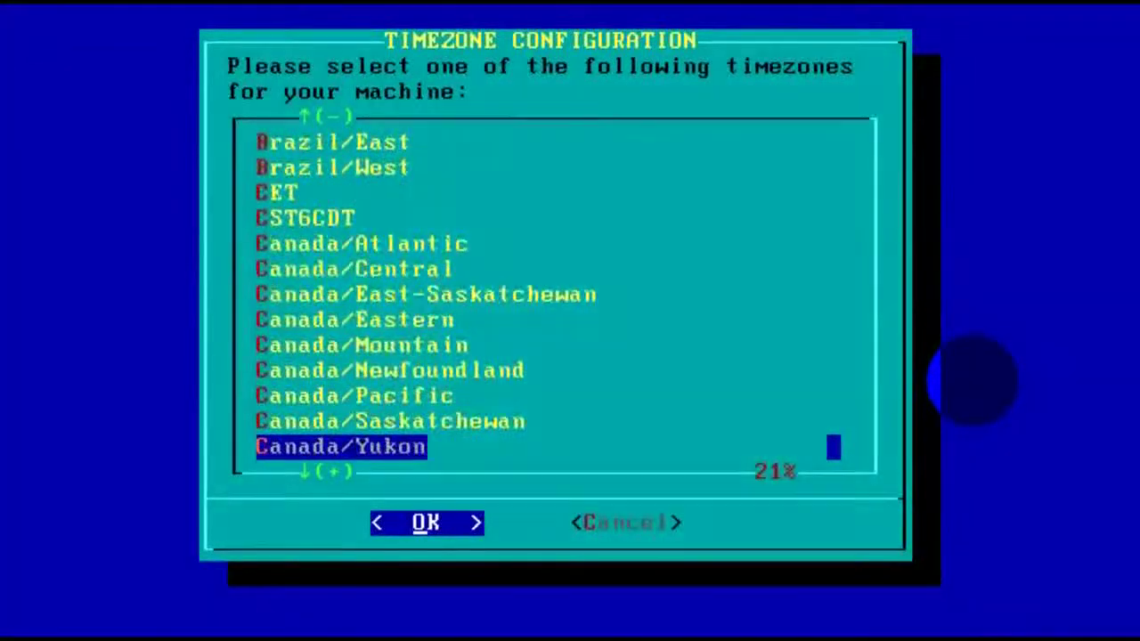
{"action": "key", "text": "Down"}
{"action": "key", "text": "Down"}
{"action": "key", "text": "Down"}
{"action": "key", "text": "Down"}
{"action": "key", "text": "Down"}
{"action": "key", "text": "Down"}
{"action": "key", "text": "Down"}
{"action": "key", "text": "Down"}
{"action": "key", "text": "Down"}
{"action": "key", "text": "Down"}
{"action": "key", "text": "Down"}
{"action": "key", "text": "Down"}
{"action": "key", "text": "Down"}
{"action": "key", "text": "Down"}
{"action": "key", "text": "Down"}
{"action": "key", "text": "Down"}
{"action": "key", "text": "Down"}
{"action": "key", "text": "Down"}
{"action": "key", "text": "Down"}
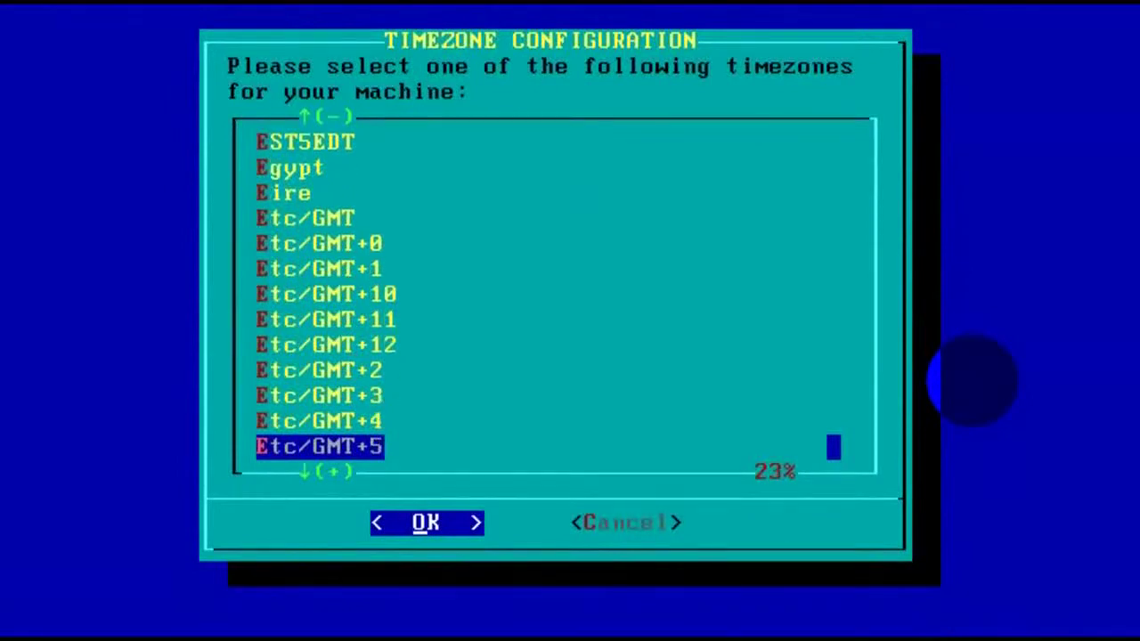
Step: Set the machine's timezone to Europe/Belgrade and choose KDE (xinitrc.kde) as the default window manager
{"action": "key", "text": "Down"}
{"action": "key", "text": "Down"}
{"action": "key", "text": "Down"}
{"action": "key", "text": "Down"}
{"action": "key", "text": "Down"}
{"action": "key", "text": "Down"}
{"action": "key", "text": "Down"}
{"action": "key", "text": "Down"}
{"action": "key", "text": "Down"}
{"action": "key", "text": "Down"}
{"action": "key", "text": "Down"}
{"action": "key", "text": "Down"}
{"action": "key", "text": "Down"}
{"action": "key", "text": "Down"}
{"action": "key", "text": "Down"}
{"action": "key", "text": "Down"}
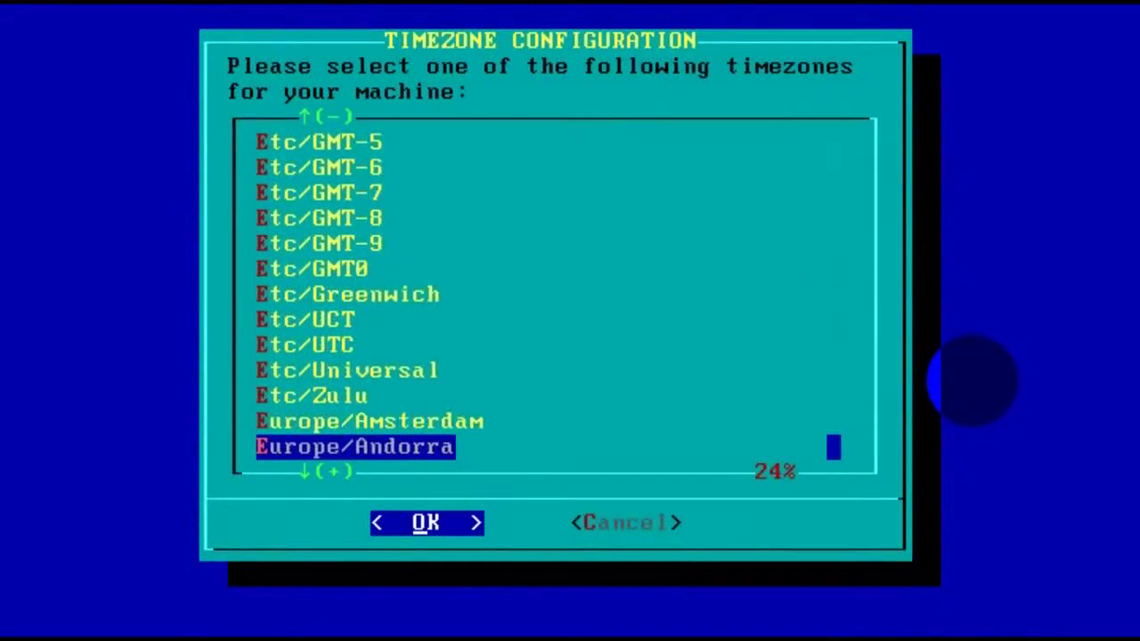
{"action": "key", "text": "Up"}
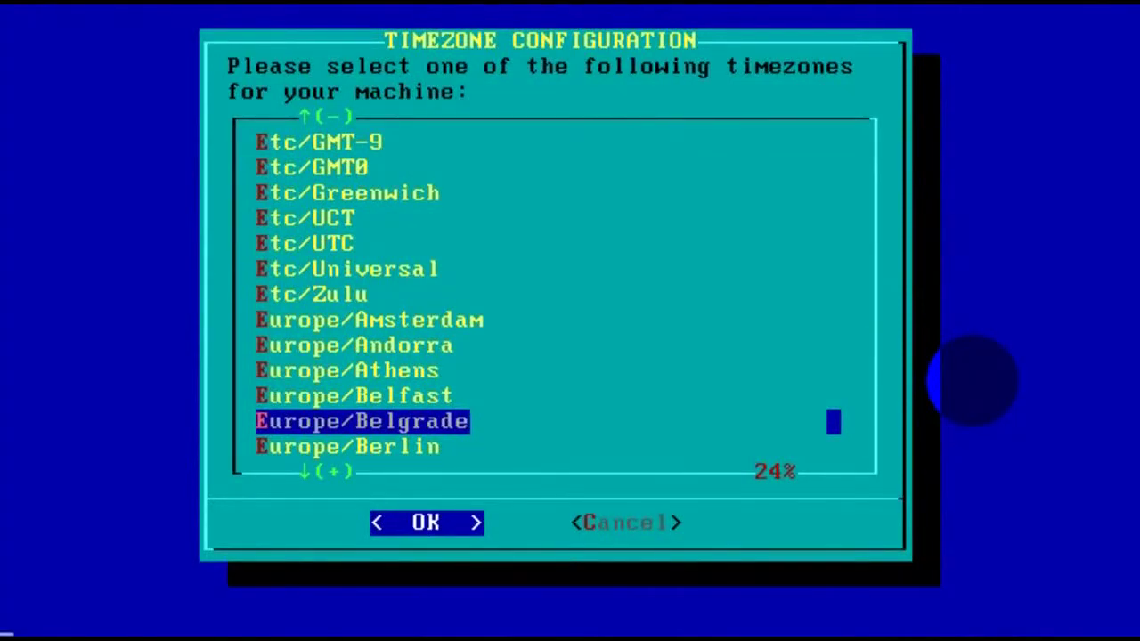
{"action": "key", "text": "Return"}
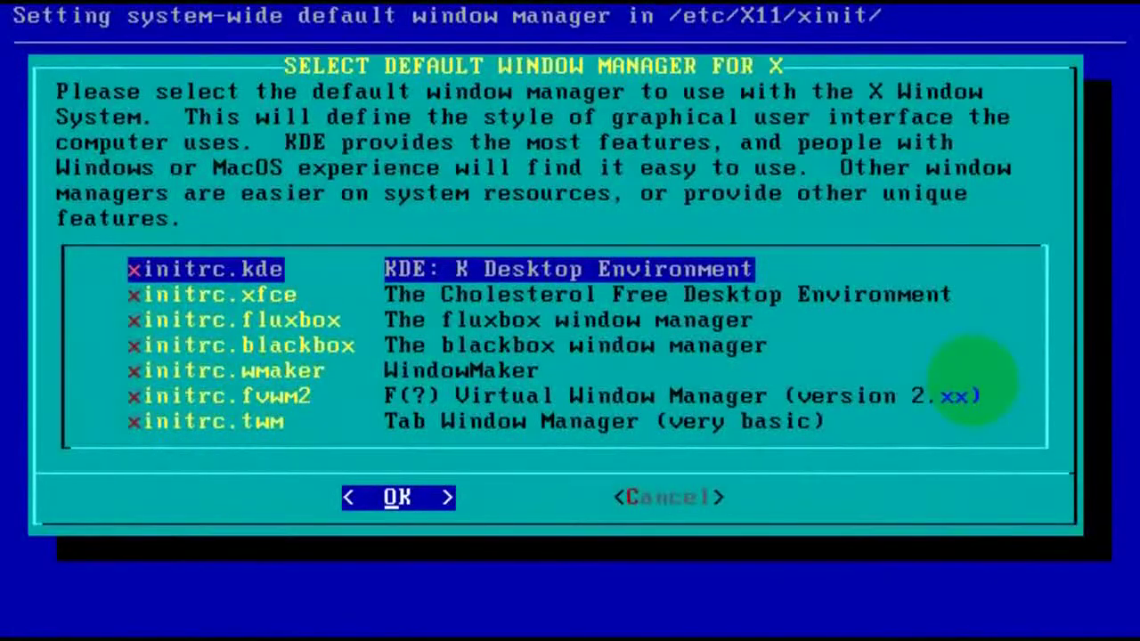
{"action": "key", "text": "Return"}
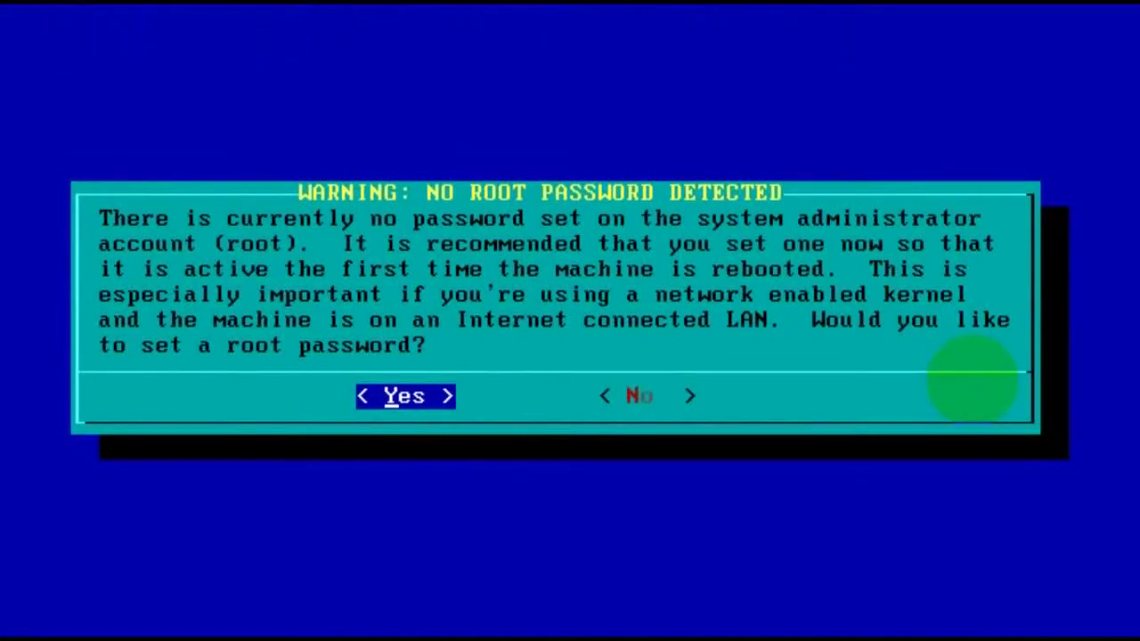
Step: Agree to set a root password, enter and re-enter the new root password, and continue
{"action": "key", "text": "Return"}
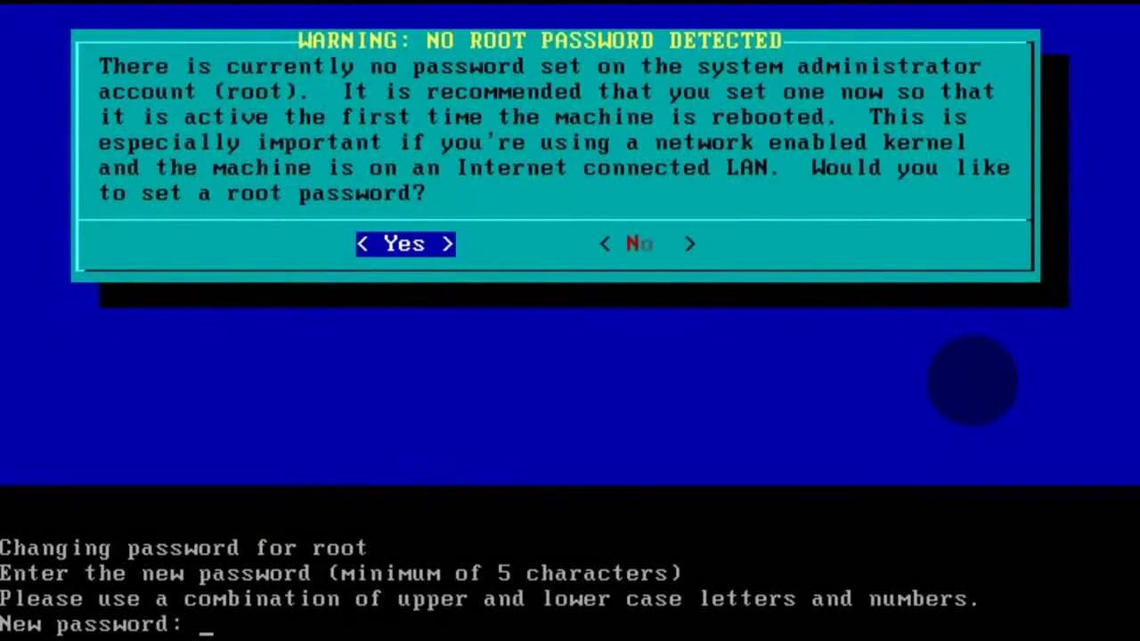
{"action": "key", "text": "Return"}
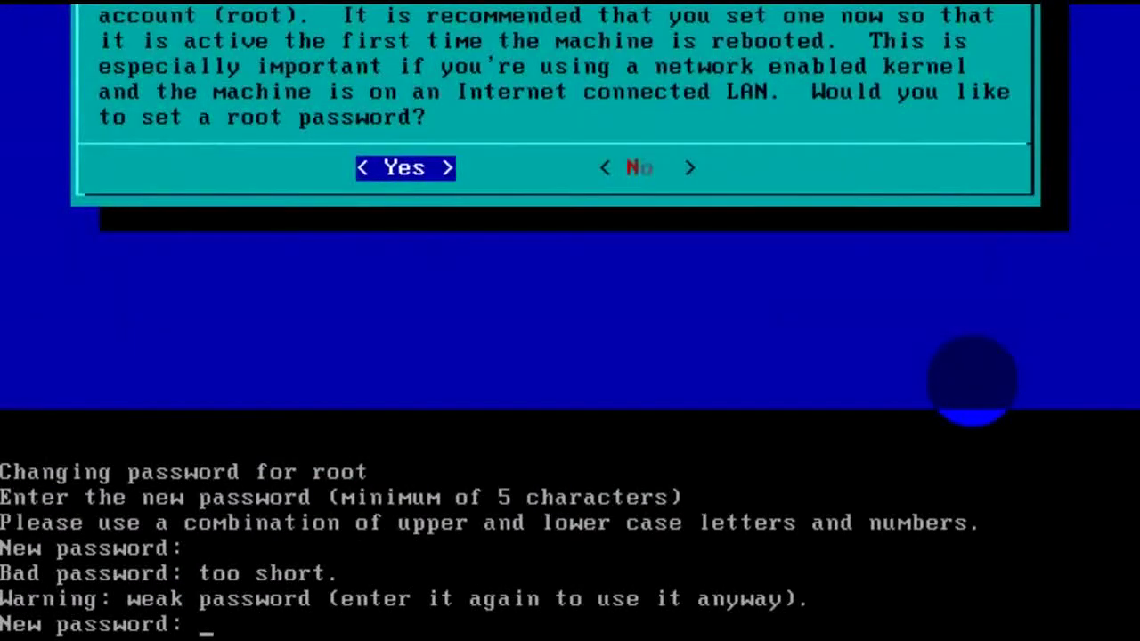
{"action": "key", "text": "Return"}
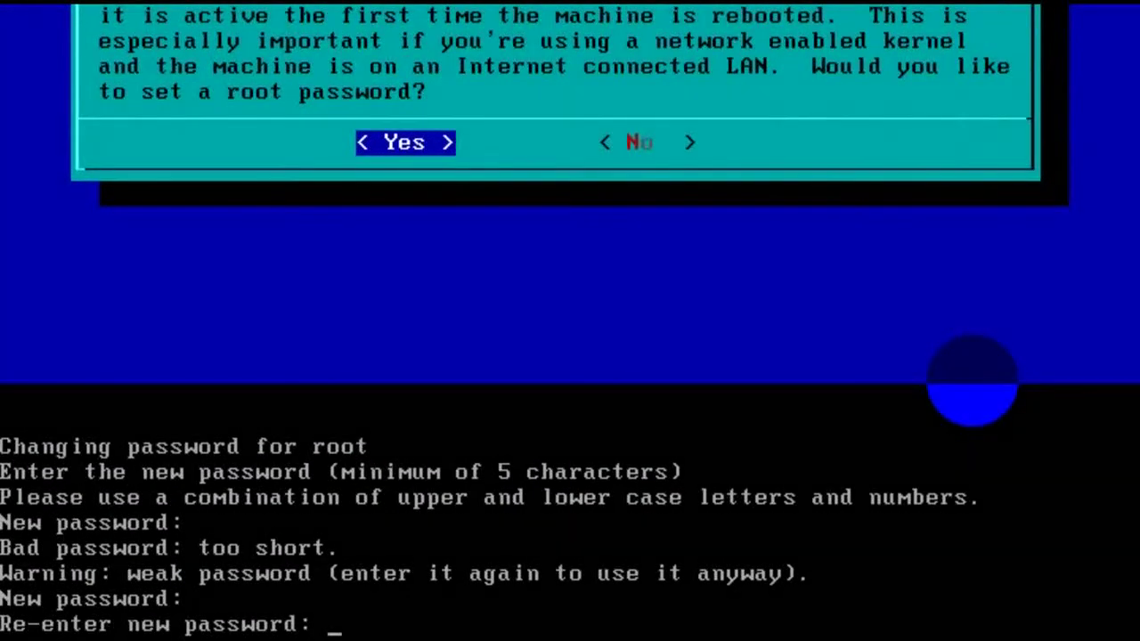
{"action": "key", "text": "Return"}
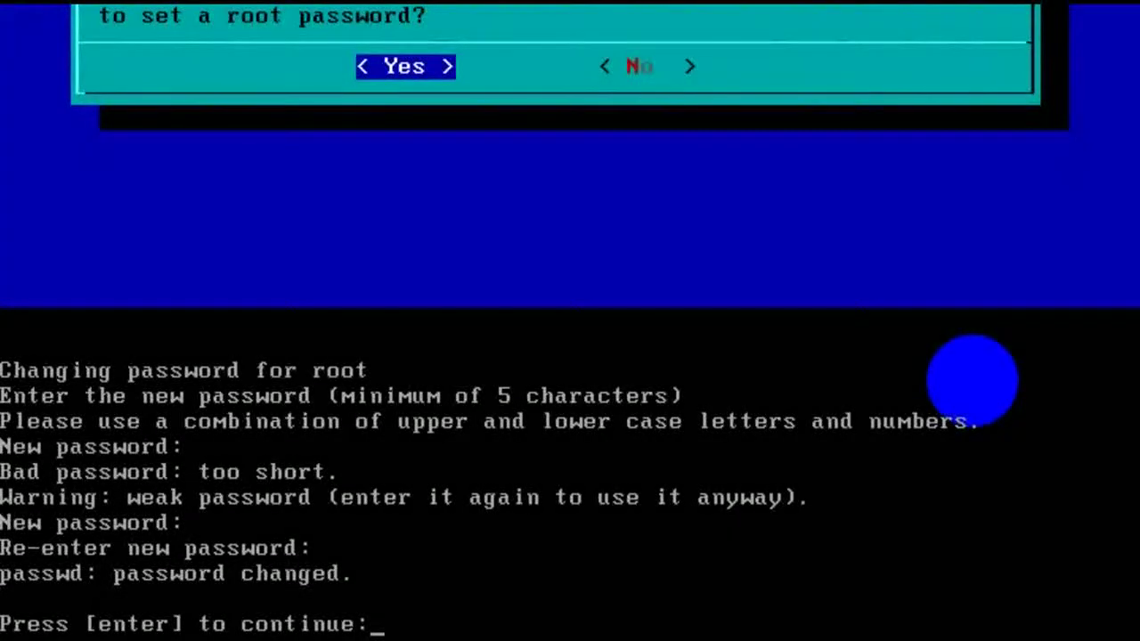
{"action": "key", "text": "Return"}
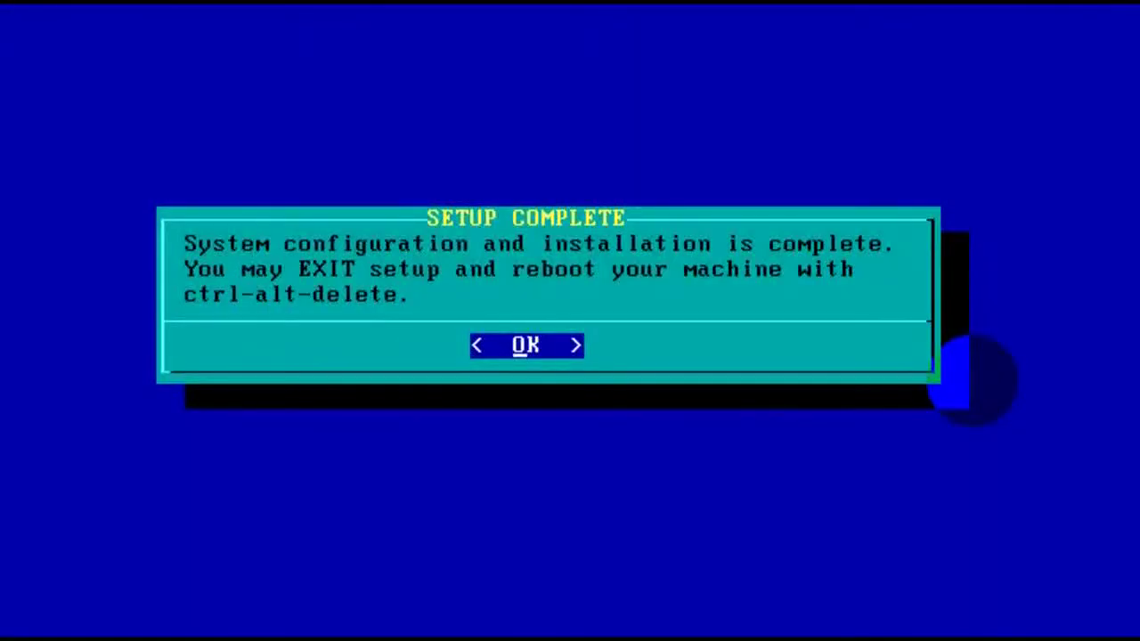
Step: Exit Slackware Linux Setup and restart the machine with the reboot command
{"action": "key", "text": "Return"}
{"action": "key", "text": "e"}
{"action": "key", "text": "Return"}
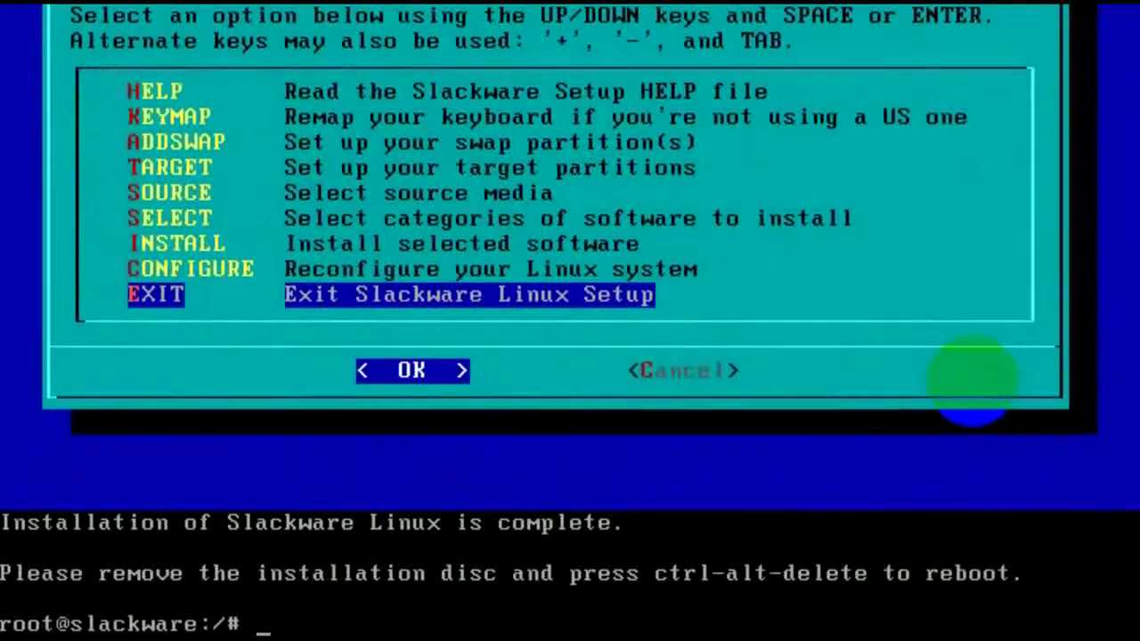
{"action": "type", "text": "reboot"}
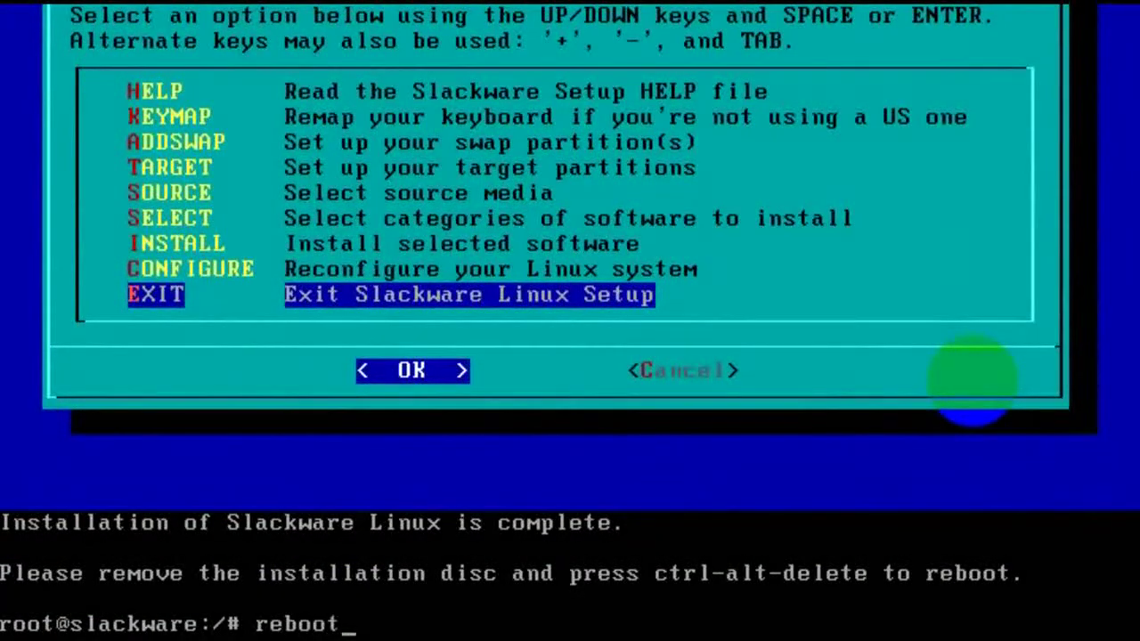
{"action": "key", "text": "Return"}
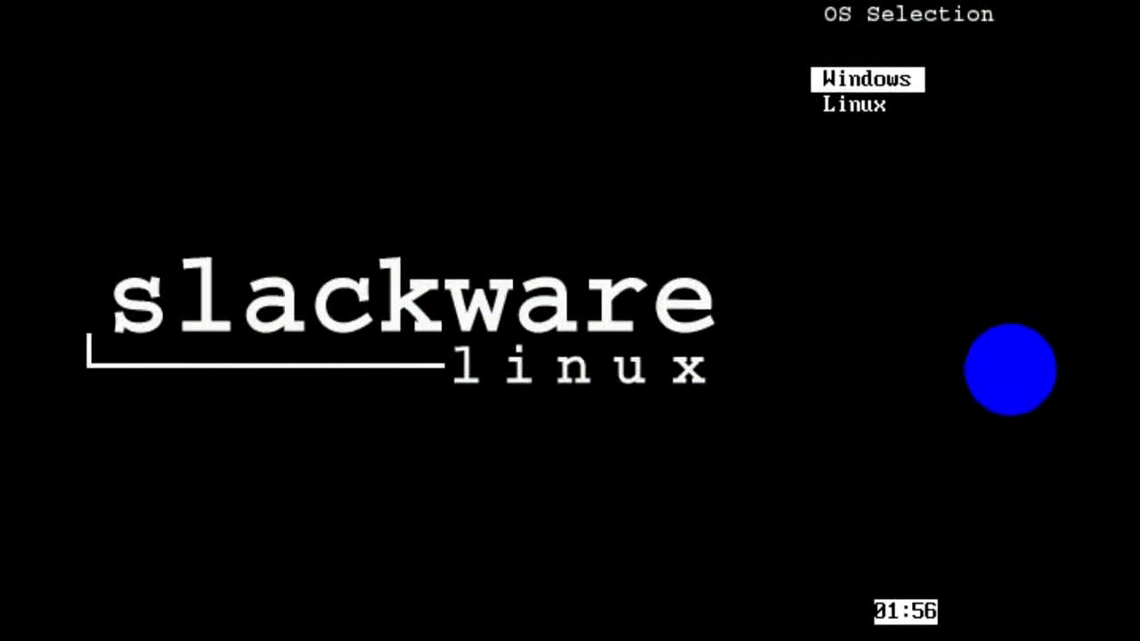
Step: Boot the Linux entry from the OS Selection menu
{"action": "key", "text": "Down"}
{"action": "key", "text": "Up"}
{"action": "key", "text": "Down"}
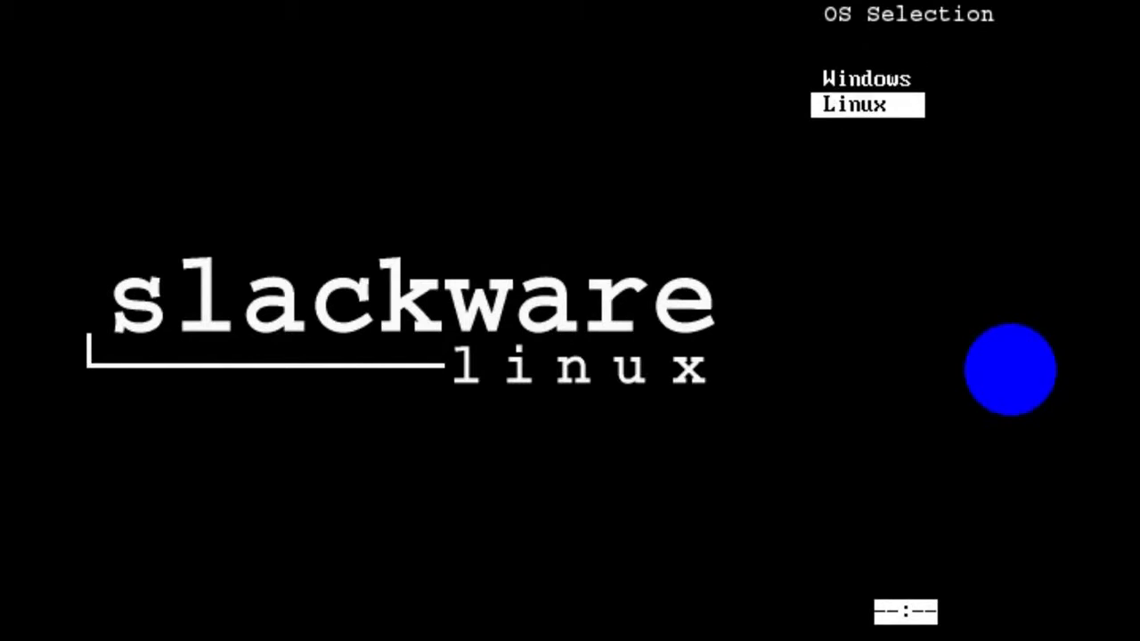
{"action": "key", "text": "Return"}
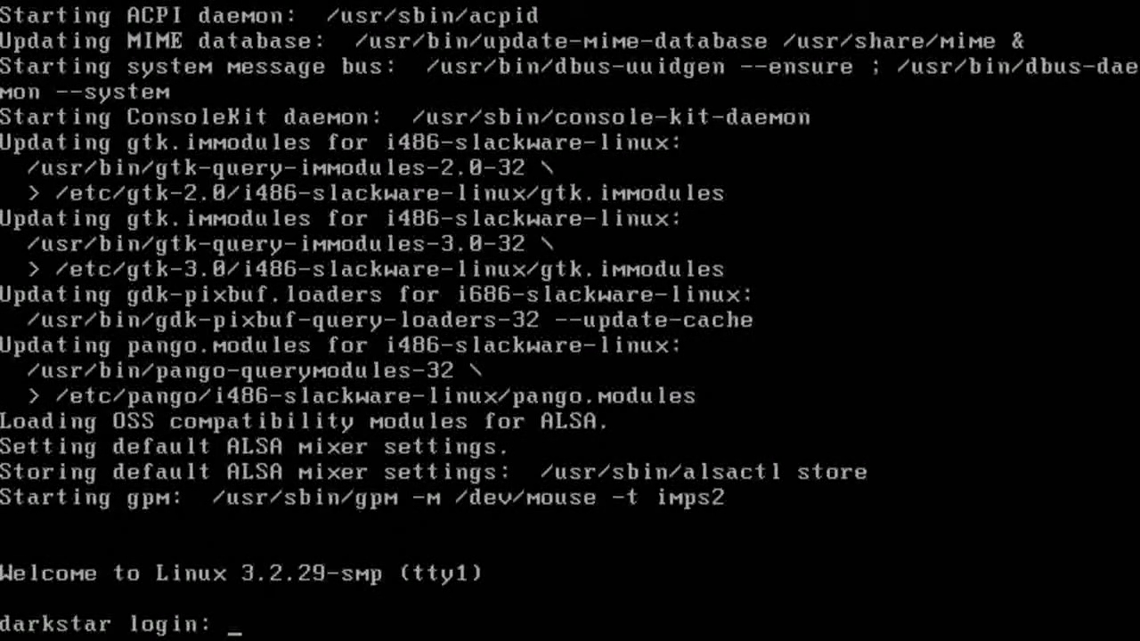
Step: Log in as root with the account password and start the graphical desktop with startx
{"action": "left_click", "coordinate": [1020, 407]}
{"action": "type", "text": "root"}
{"action": "key", "text": "Return"}
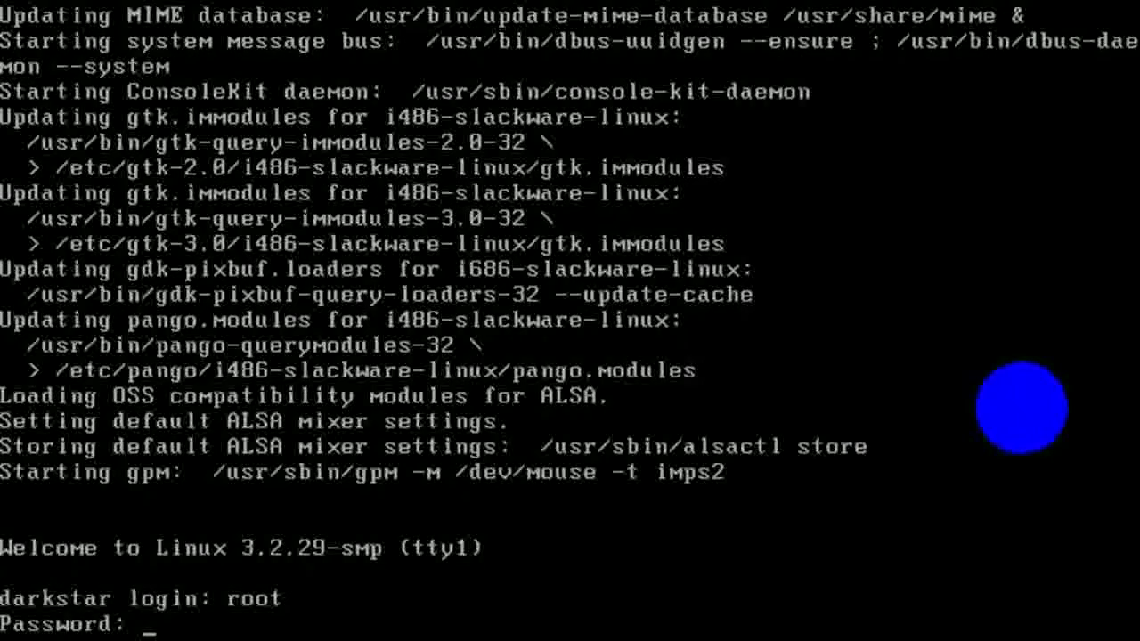
{"action": "key", "text": "Return"}
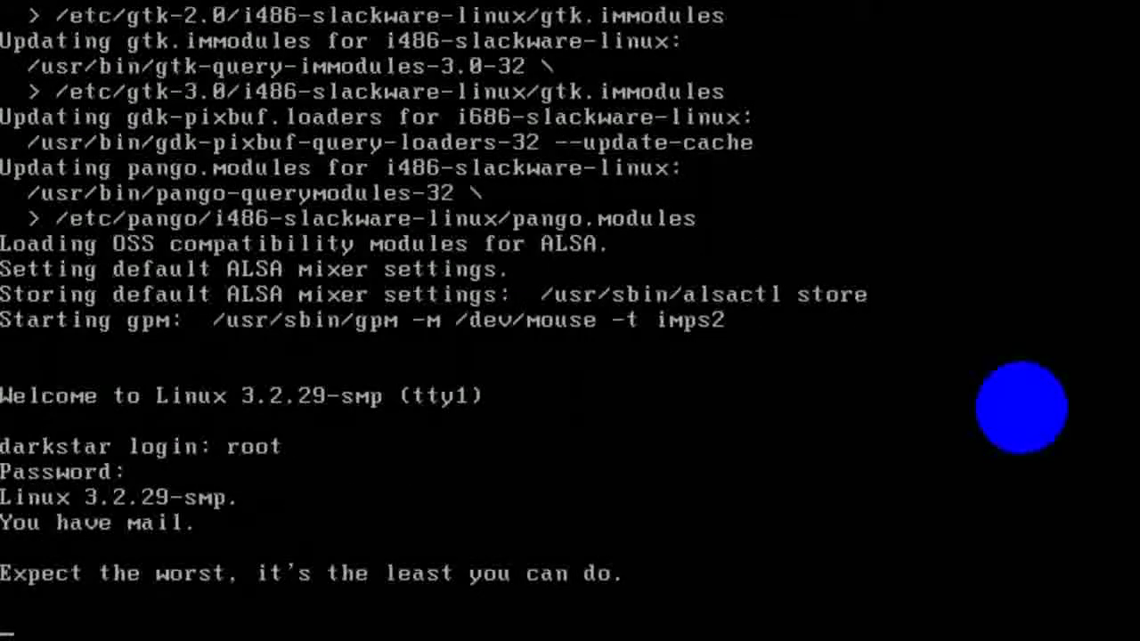
{"action": "type", "text": "startx"}
{"action": "key", "text": "Return"}
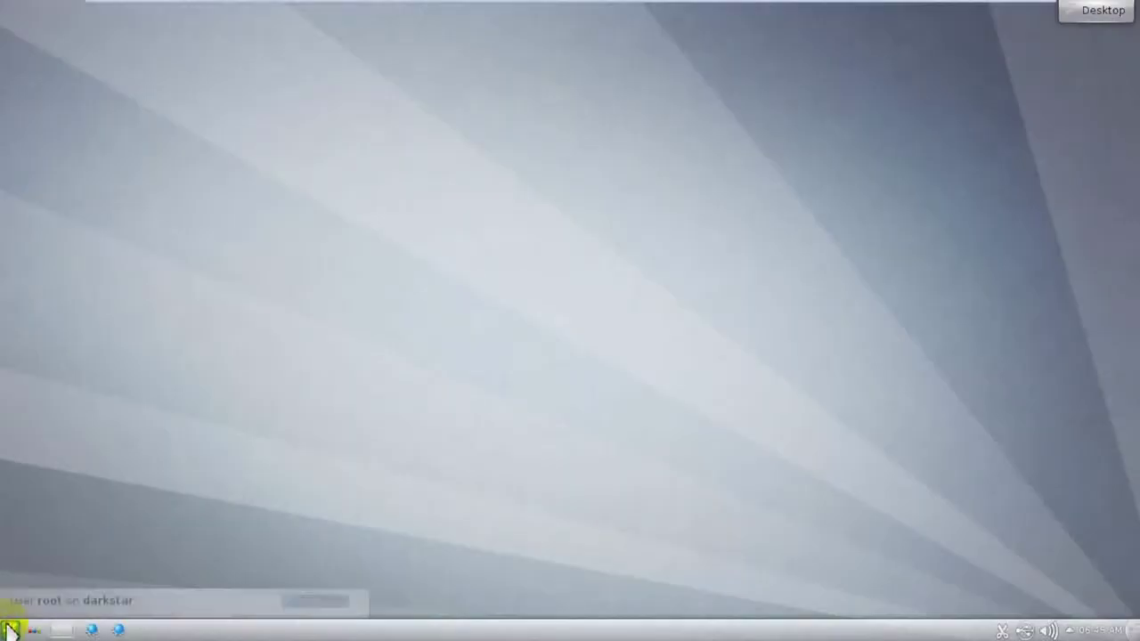
Step: Open the Dolphin file manager and examine the contents of the 30.4 GiB Hard Drive and Hard Disk volumes
{"action": "left_click", "coordinate": [11, 629]}
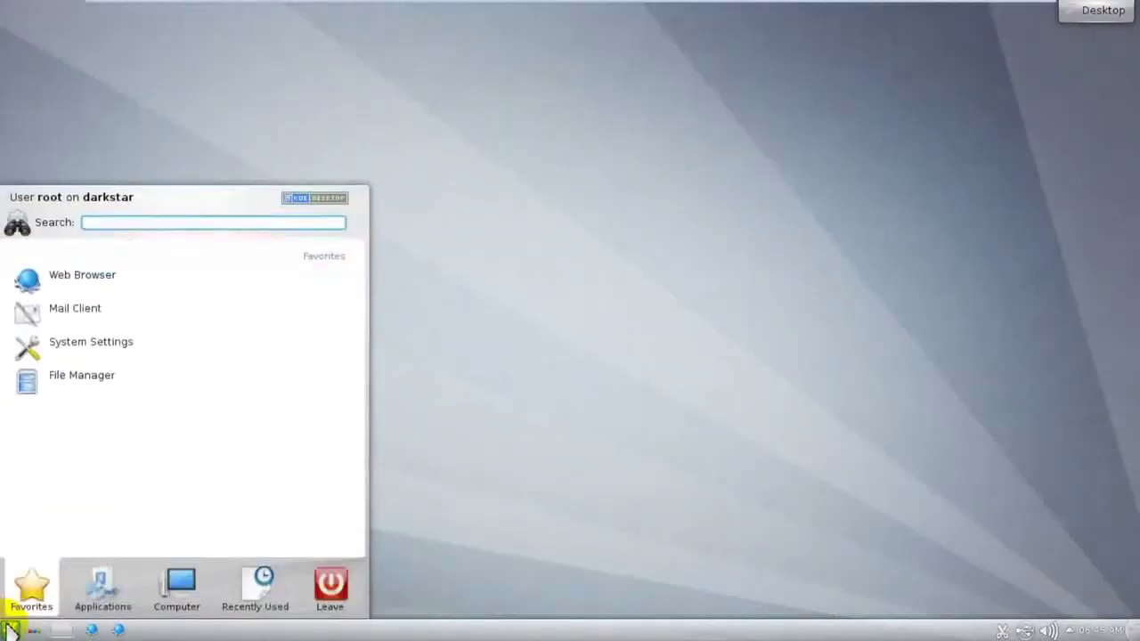
{"action": "left_click", "coordinate": [143, 385]}
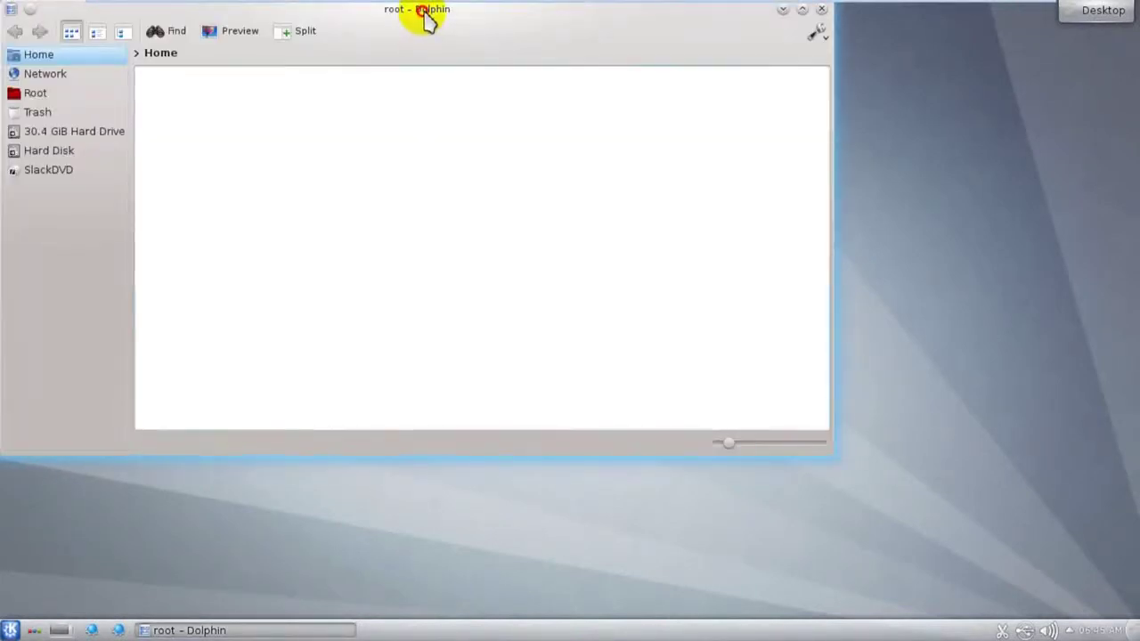
{"action": "left_click_drag", "start_coordinate": [426, 16], "coordinate": [540, 124]}
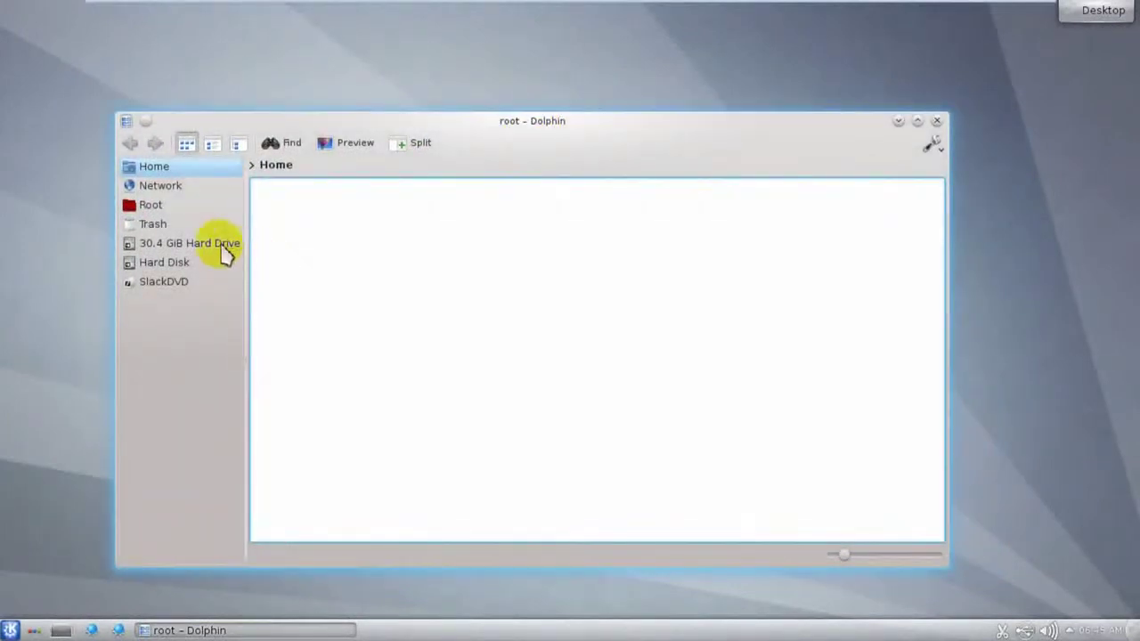
{"action": "left_click", "coordinate": [188, 243]}
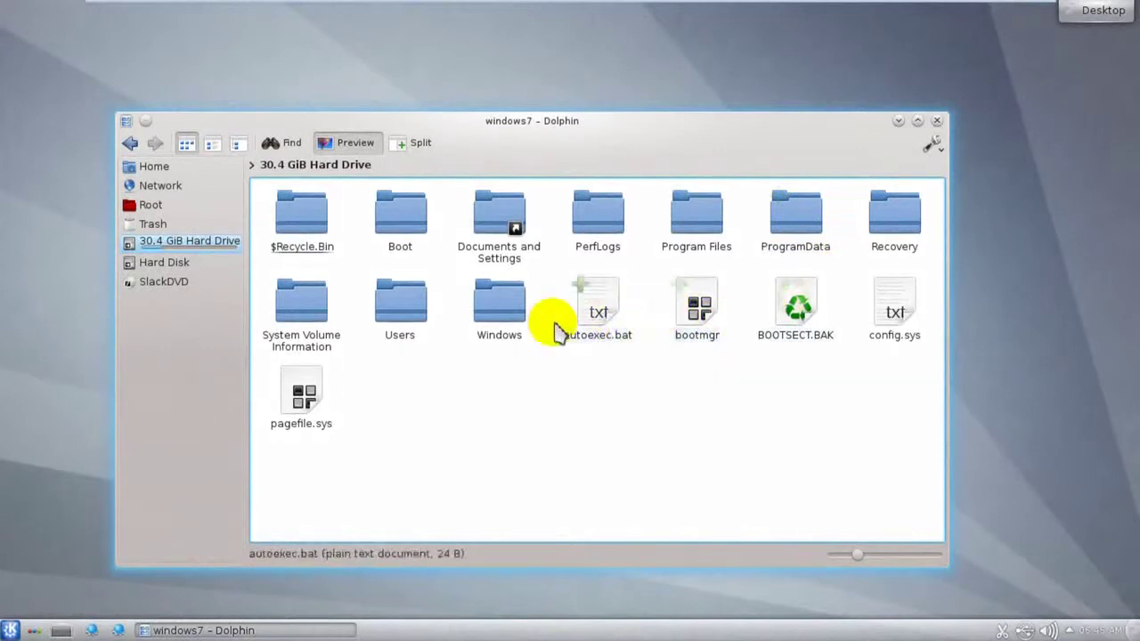
{"action": "left_click", "coordinate": [183, 261]}
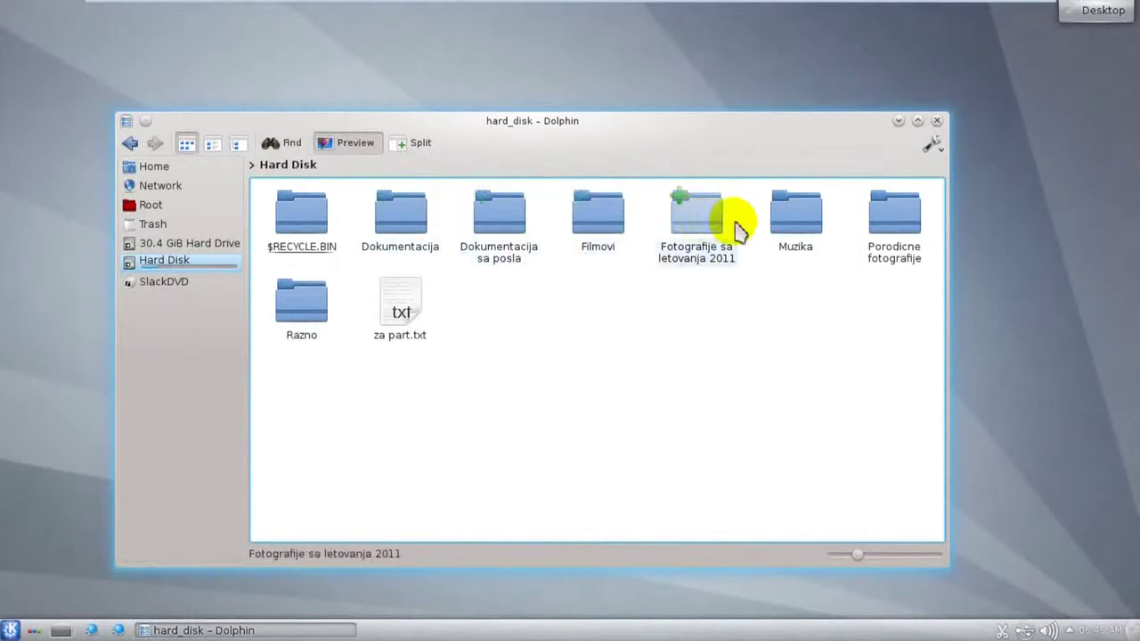
Step: Examine the SlackDVD contents with file previews turned on, and close the file manager
{"action": "left_click", "coordinate": [175, 284]}
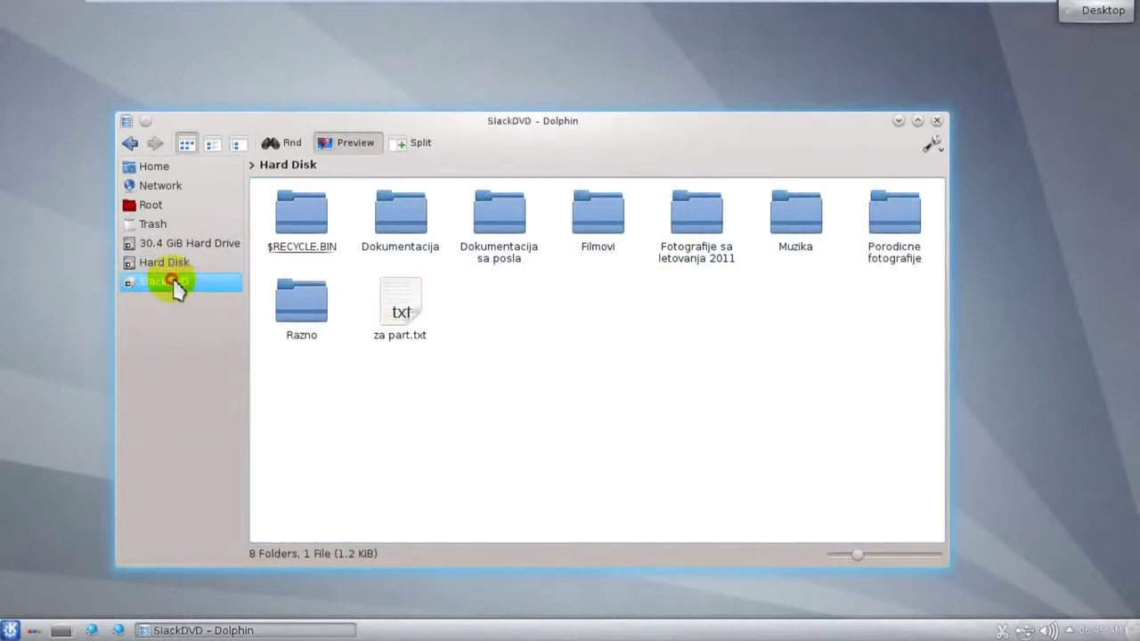
{"action": "left_click", "coordinate": [178, 285]}
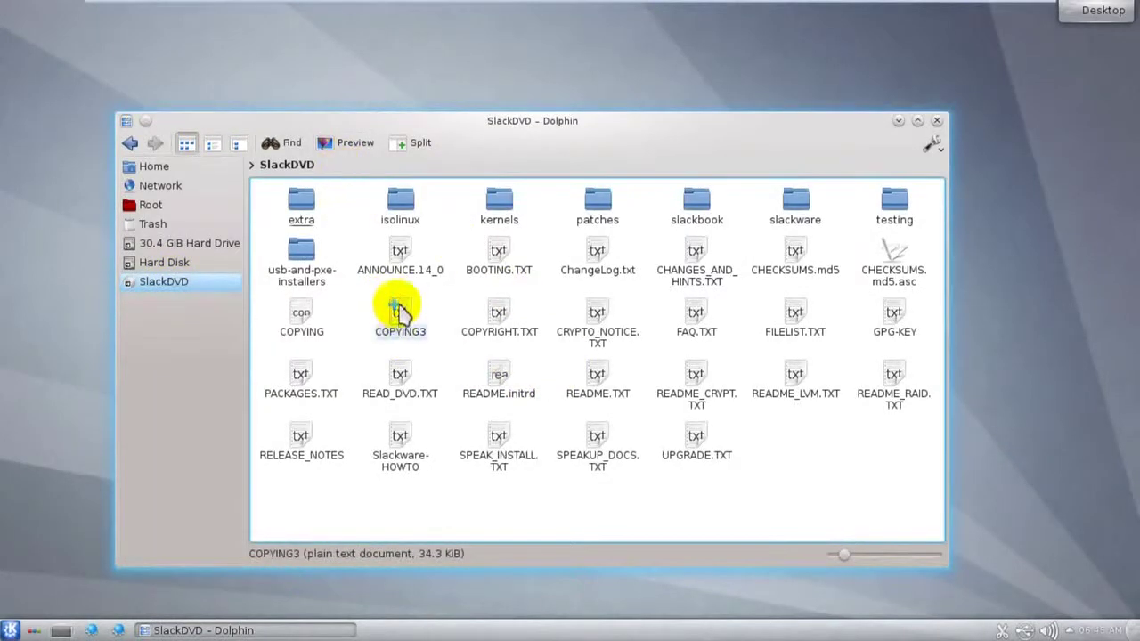
{"action": "left_click", "coordinate": [337, 145]}
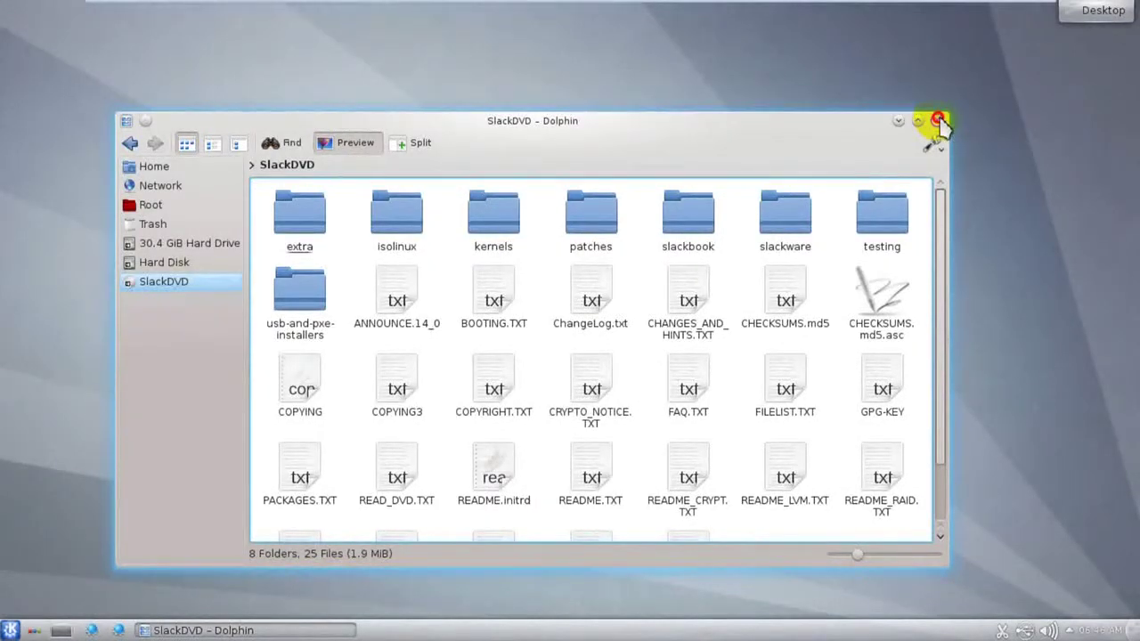
{"action": "left_click", "coordinate": [937, 120]}
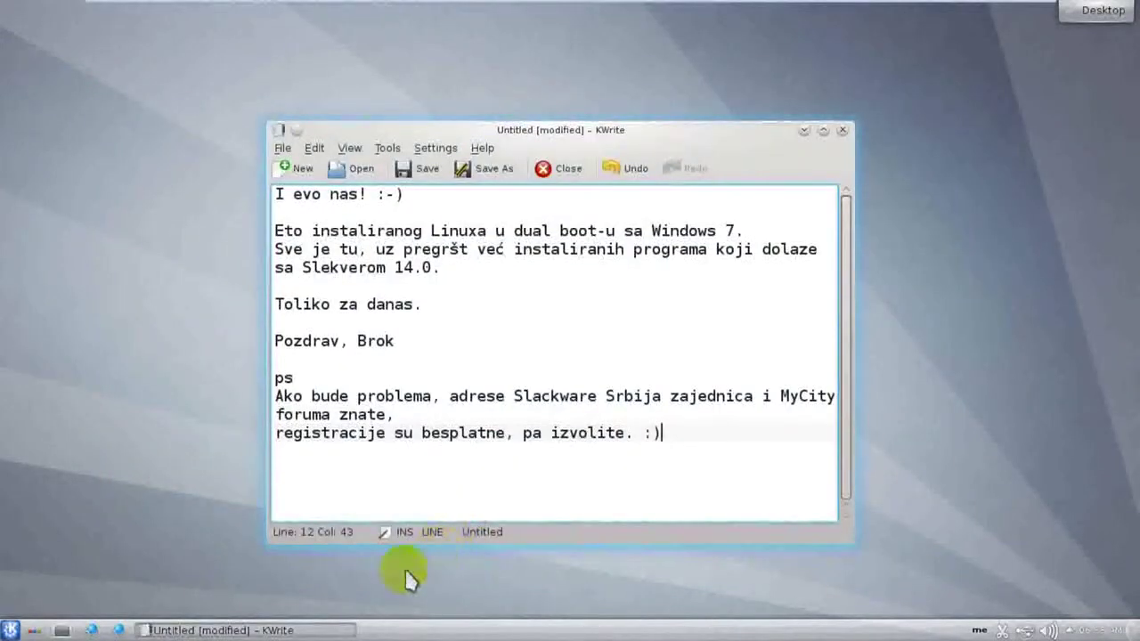
Step: Look through the preinstalled programs in KDE's application categories, starting with Multimedia
{"action": "left_click", "coordinate": [9, 628]}
{"action": "mouse_move", "coordinate": [100, 589]}
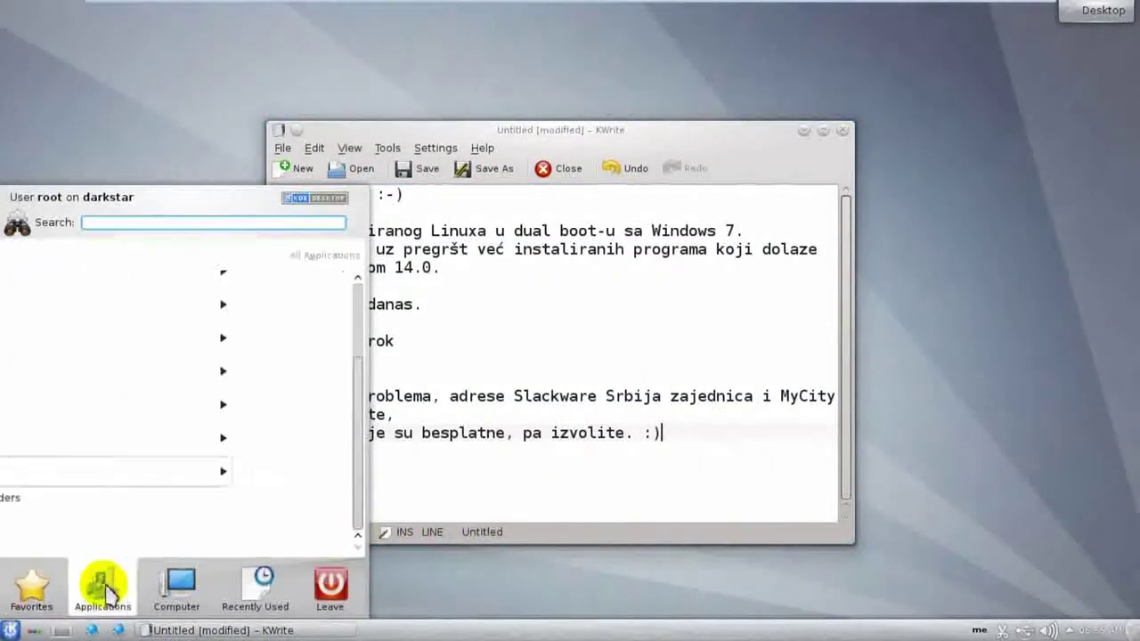
{"action": "left_click", "coordinate": [76, 332]}
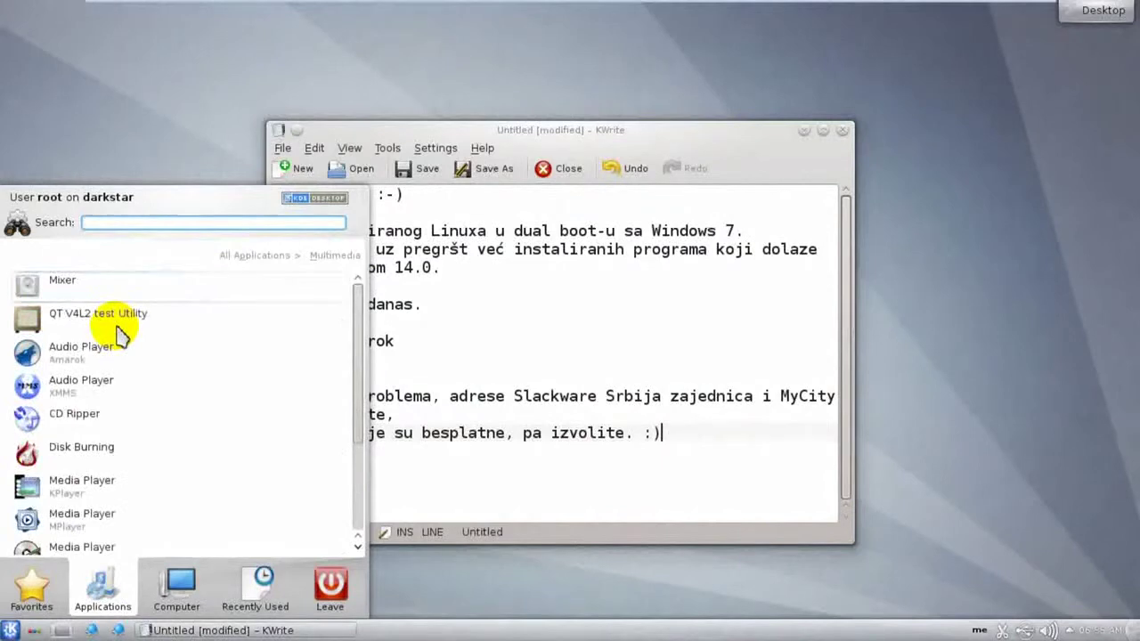
{"action": "scroll", "coordinate": [119, 392], "scroll_direction": "down", "scroll_amount": 3}
{"action": "scroll", "coordinate": [120, 414], "scroll_direction": "up", "scroll_amount": 3}
{"action": "left_click", "coordinate": [250, 255]}
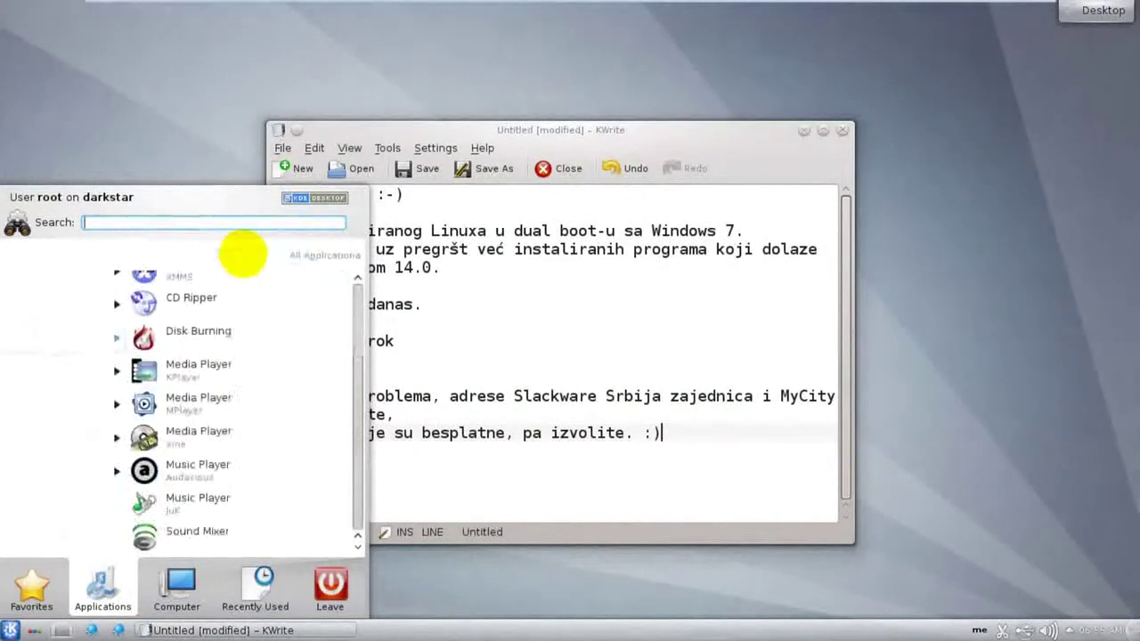
{"action": "left_click", "coordinate": [158, 289]}
{"action": "scroll", "coordinate": [183, 377], "scroll_direction": "down", "scroll_amount": 3}
{"action": "scroll", "coordinate": [183, 385], "scroll_direction": "up", "scroll_amount": 3}
{"action": "left_click", "coordinate": [256, 256]}
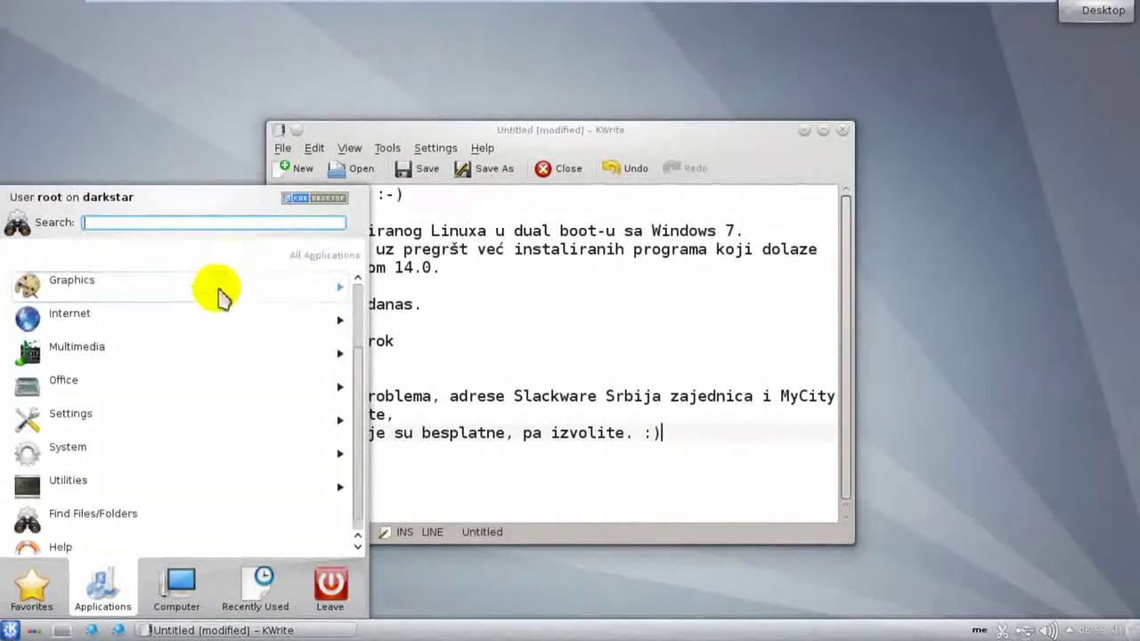
Step: Look through the preinstalled programs in the Multimedia, Office, Settings, System and Utilities categories
{"action": "left_click", "coordinate": [173, 347]}
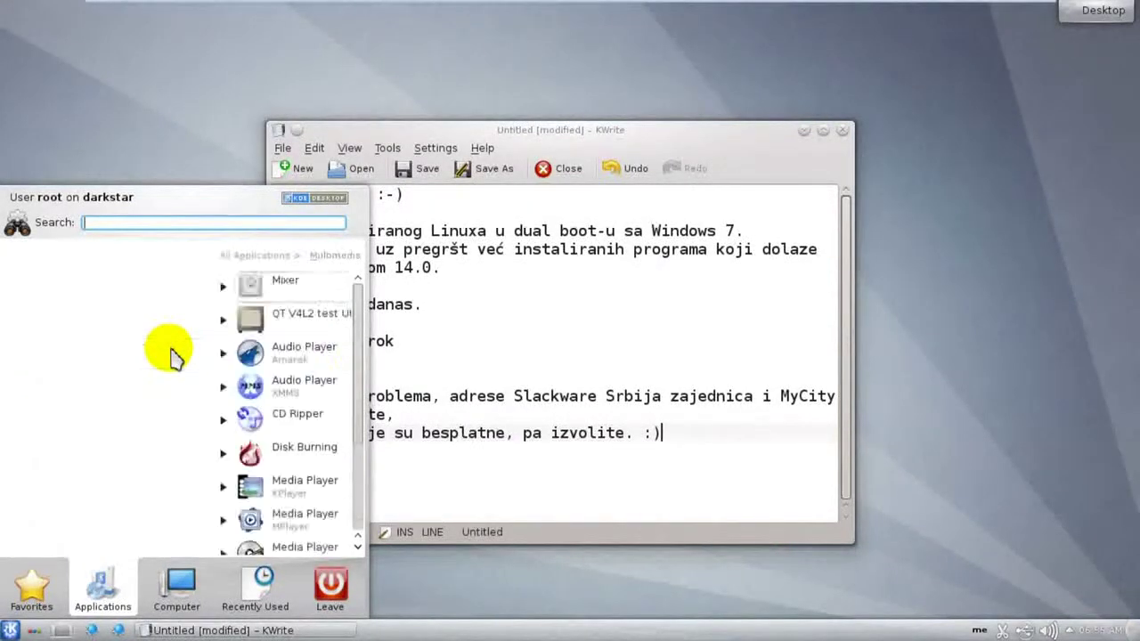
{"action": "left_click", "coordinate": [242, 259]}
{"action": "left_click", "coordinate": [174, 392]}
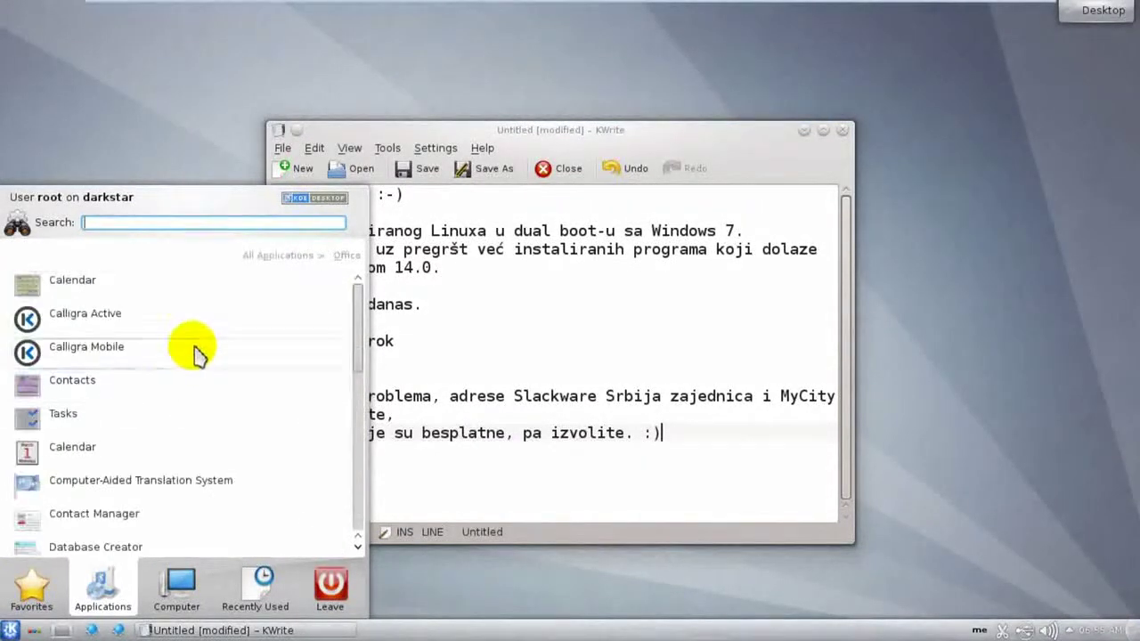
{"action": "left_click", "coordinate": [260, 260]}
{"action": "left_click", "coordinate": [178, 418]}
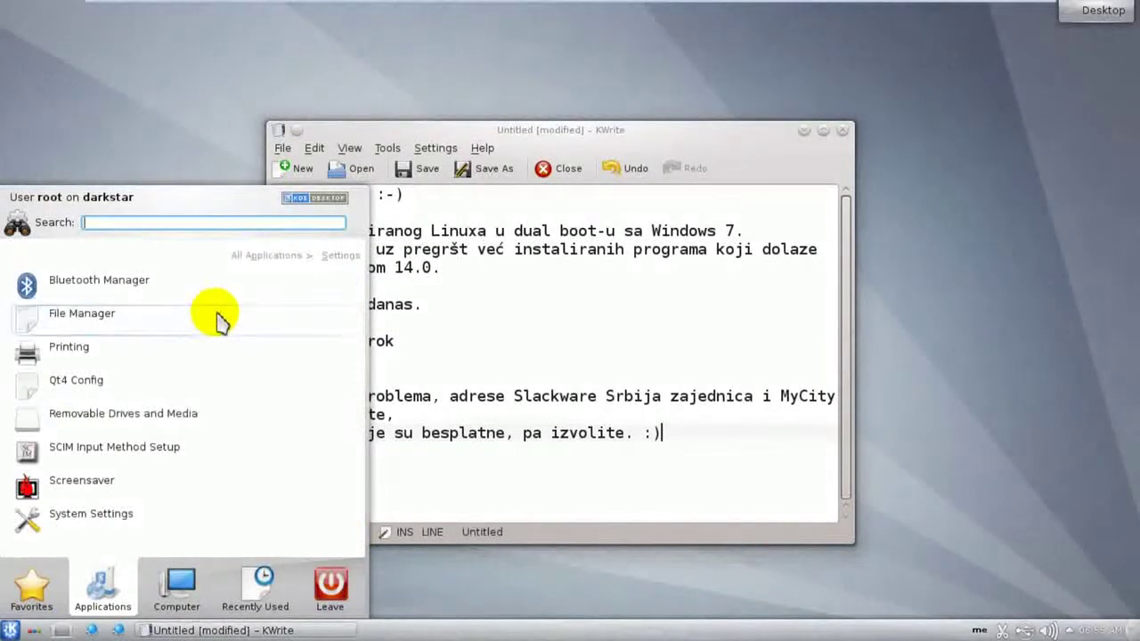
{"action": "left_click", "coordinate": [257, 257]}
{"action": "left_click", "coordinate": [182, 452]}
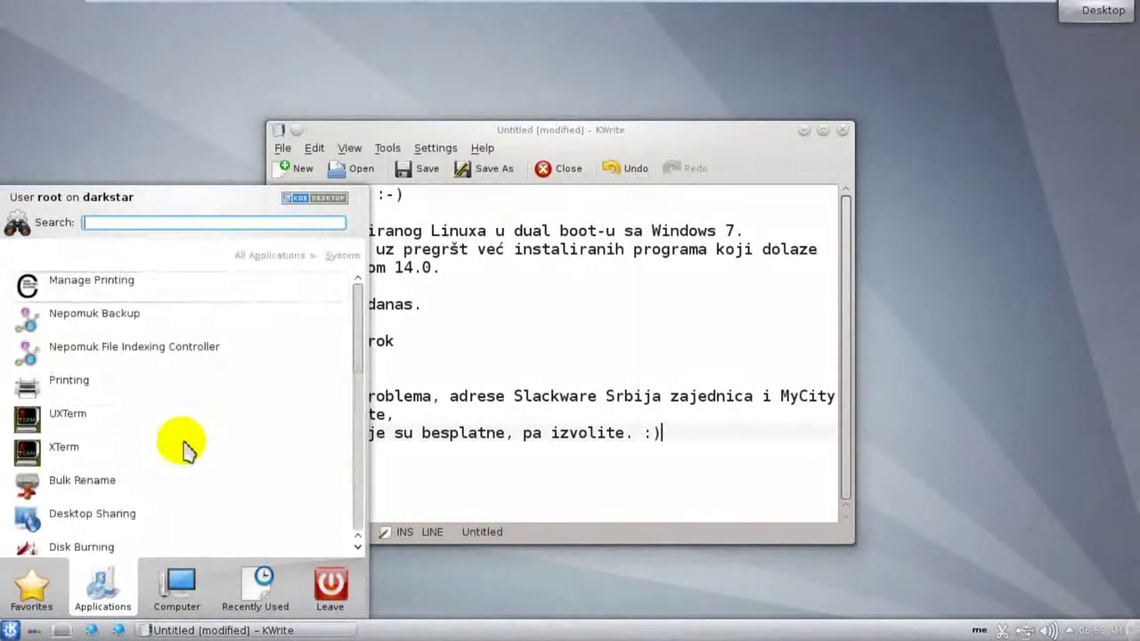
{"action": "left_click", "coordinate": [267, 256]}
{"action": "left_click", "coordinate": [180, 481]}
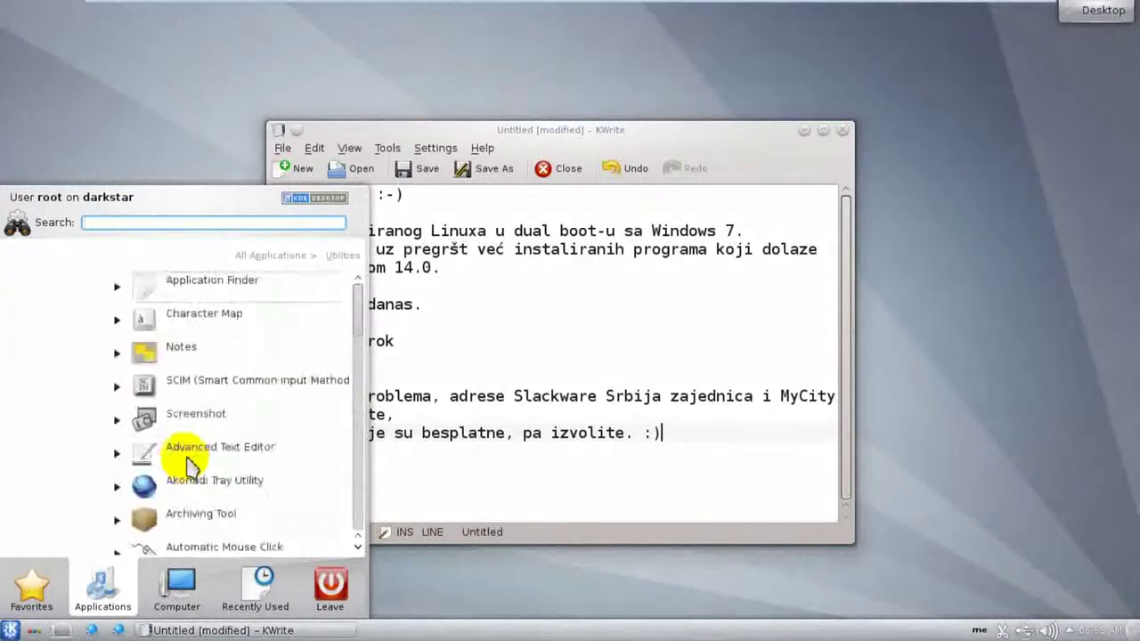
Step: Look through the KDE launcher's Favorites, Leave, Recently Used, Computer and Applications sections, and close the launcher
{"action": "left_click", "coordinate": [263, 254]}
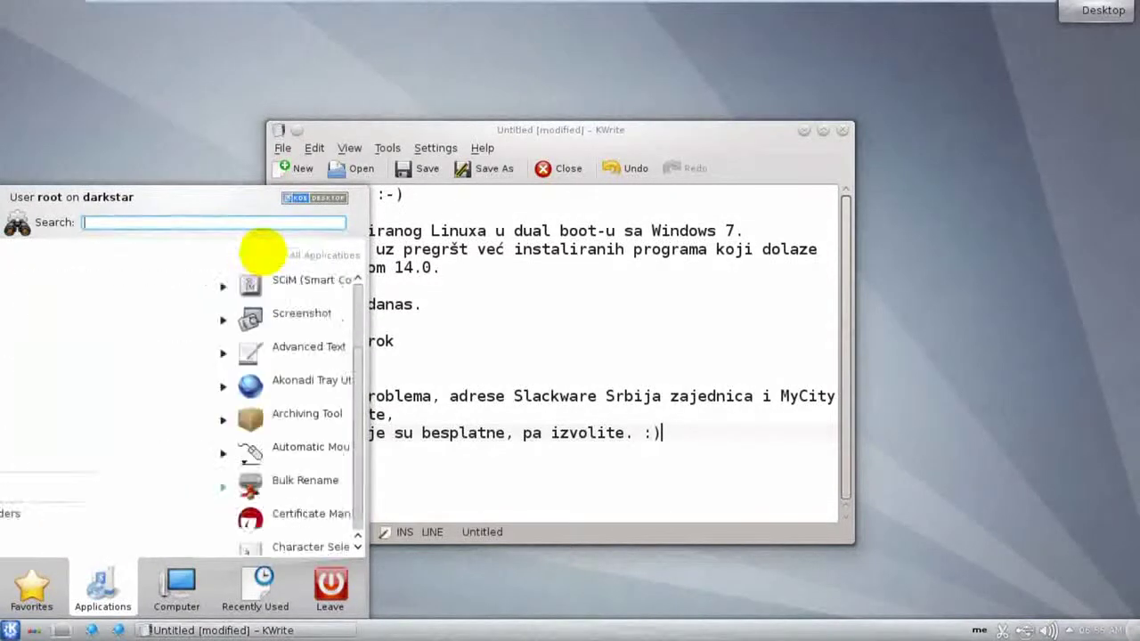
{"action": "left_click", "coordinate": [34, 584]}
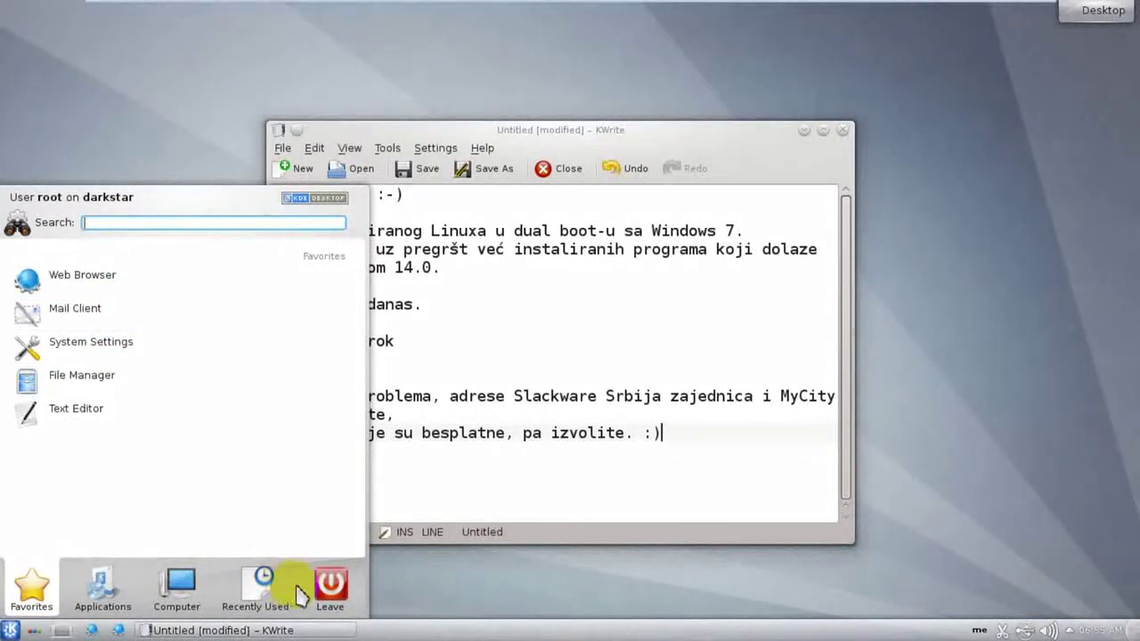
{"action": "left_click", "coordinate": [330, 593]}
{"action": "left_click", "coordinate": [257, 592]}
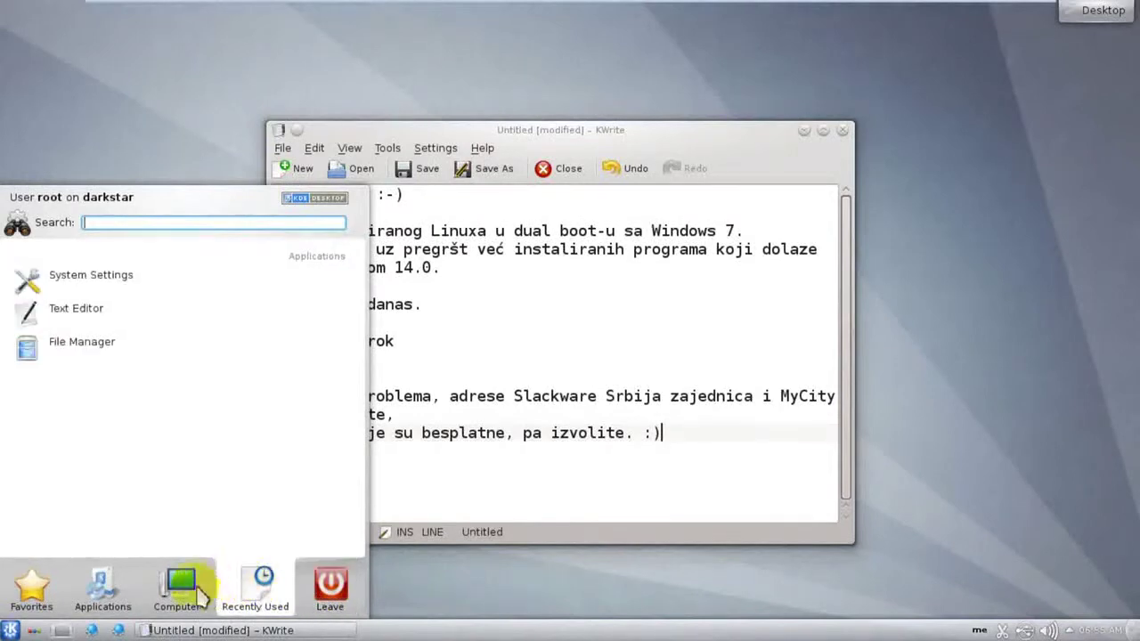
{"action": "left_click", "coordinate": [197, 592]}
{"action": "left_click", "coordinate": [100, 591]}
{"action": "left_click", "coordinate": [25, 586]}
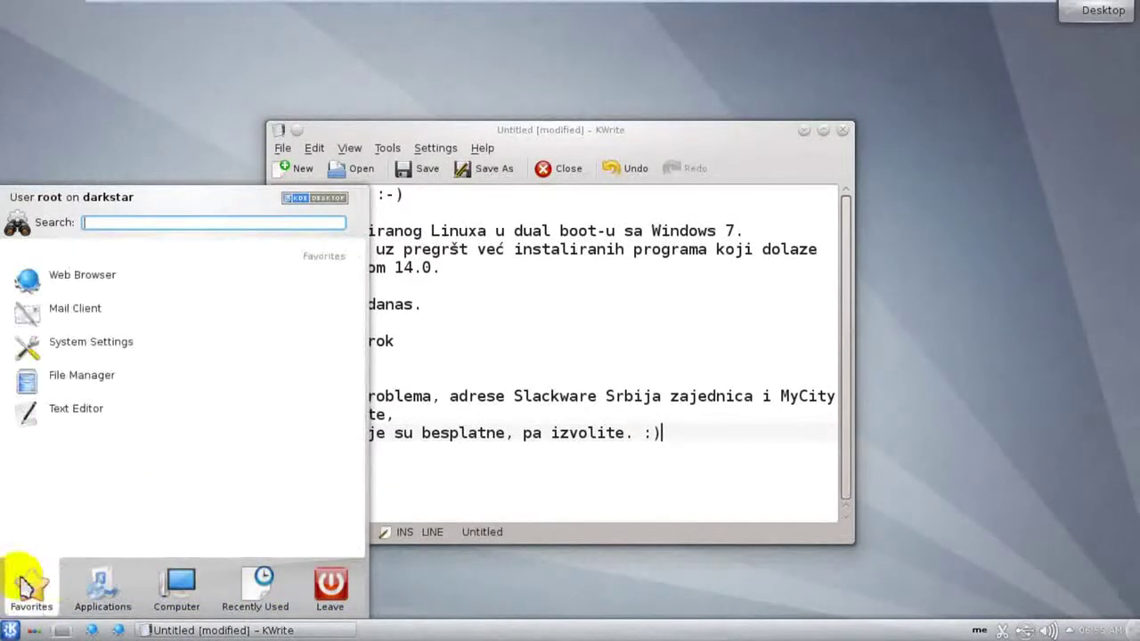
{"action": "left_click", "coordinate": [643, 590]}
Step: Move the KWrite window higher on the desktop and read through the closing note, highlighting its passages one after another
{"action": "left_click_drag", "start_coordinate": [571, 134], "coordinate": [585, 82]}
{"action": "left_click_drag", "start_coordinate": [288, 145], "coordinate": [463, 163]}
{"action": "left_click", "coordinate": [424, 169]}
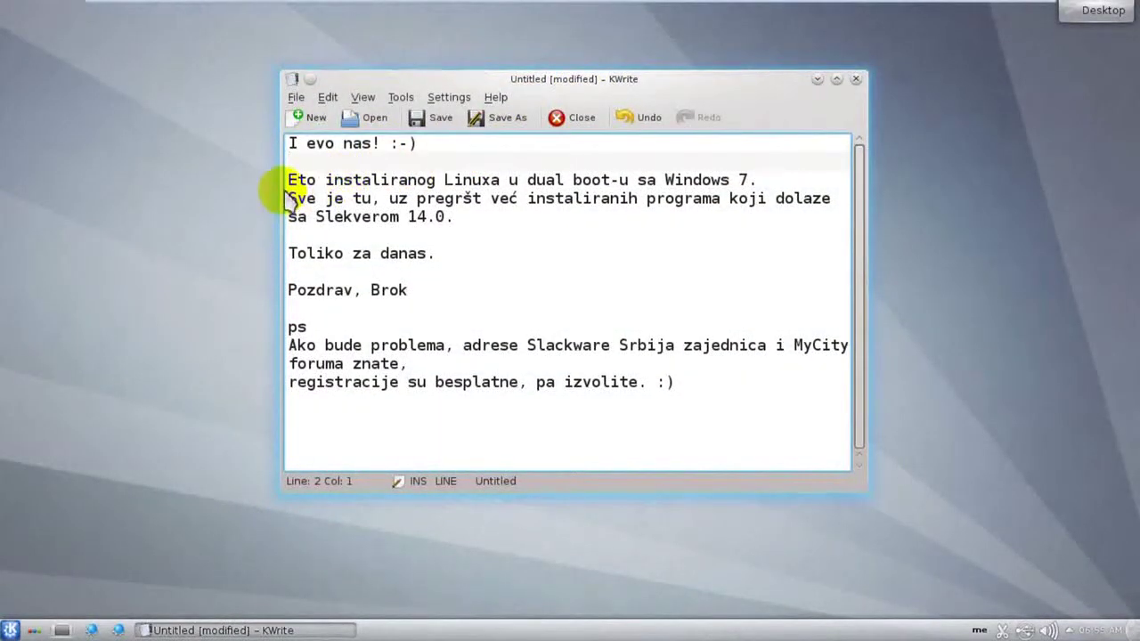
{"action": "left_click_drag", "start_coordinate": [288, 181], "coordinate": [782, 185]}
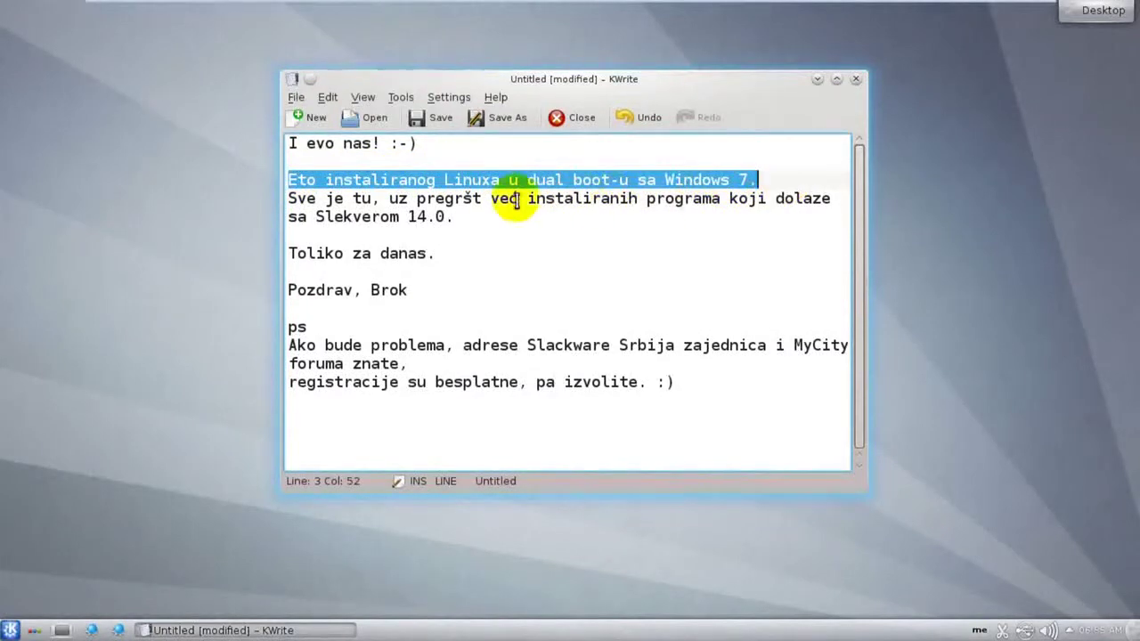
{"action": "left_click_drag", "start_coordinate": [291, 199], "coordinate": [838, 232]}
{"action": "left_click_drag", "start_coordinate": [606, 251], "coordinate": [284, 253]}
{"action": "left_click_drag", "start_coordinate": [410, 289], "coordinate": [697, 394]}
{"action": "left_click", "coordinate": [440, 289]}
{"action": "left_click", "coordinate": [719, 393]}
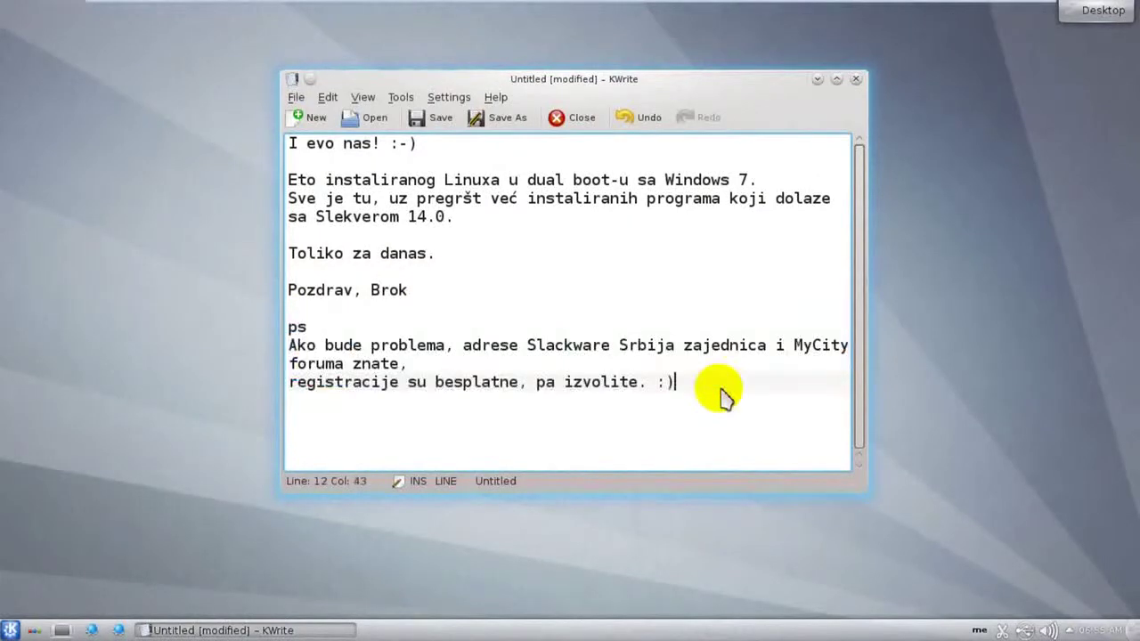